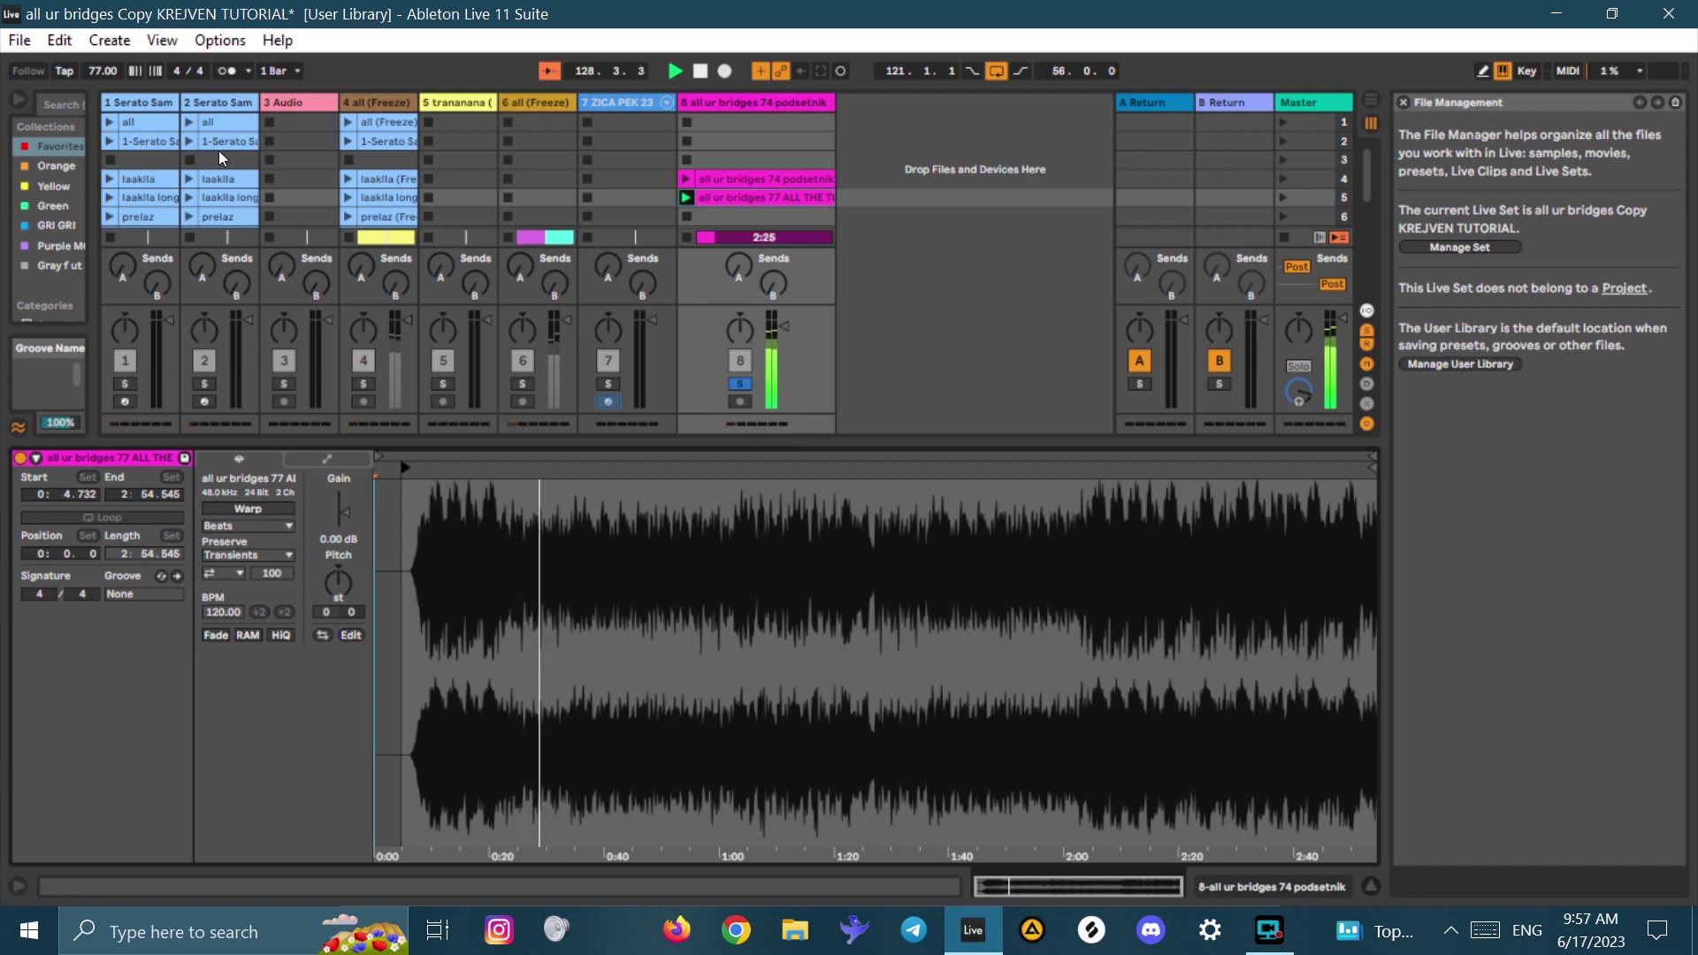
click(167, 99)
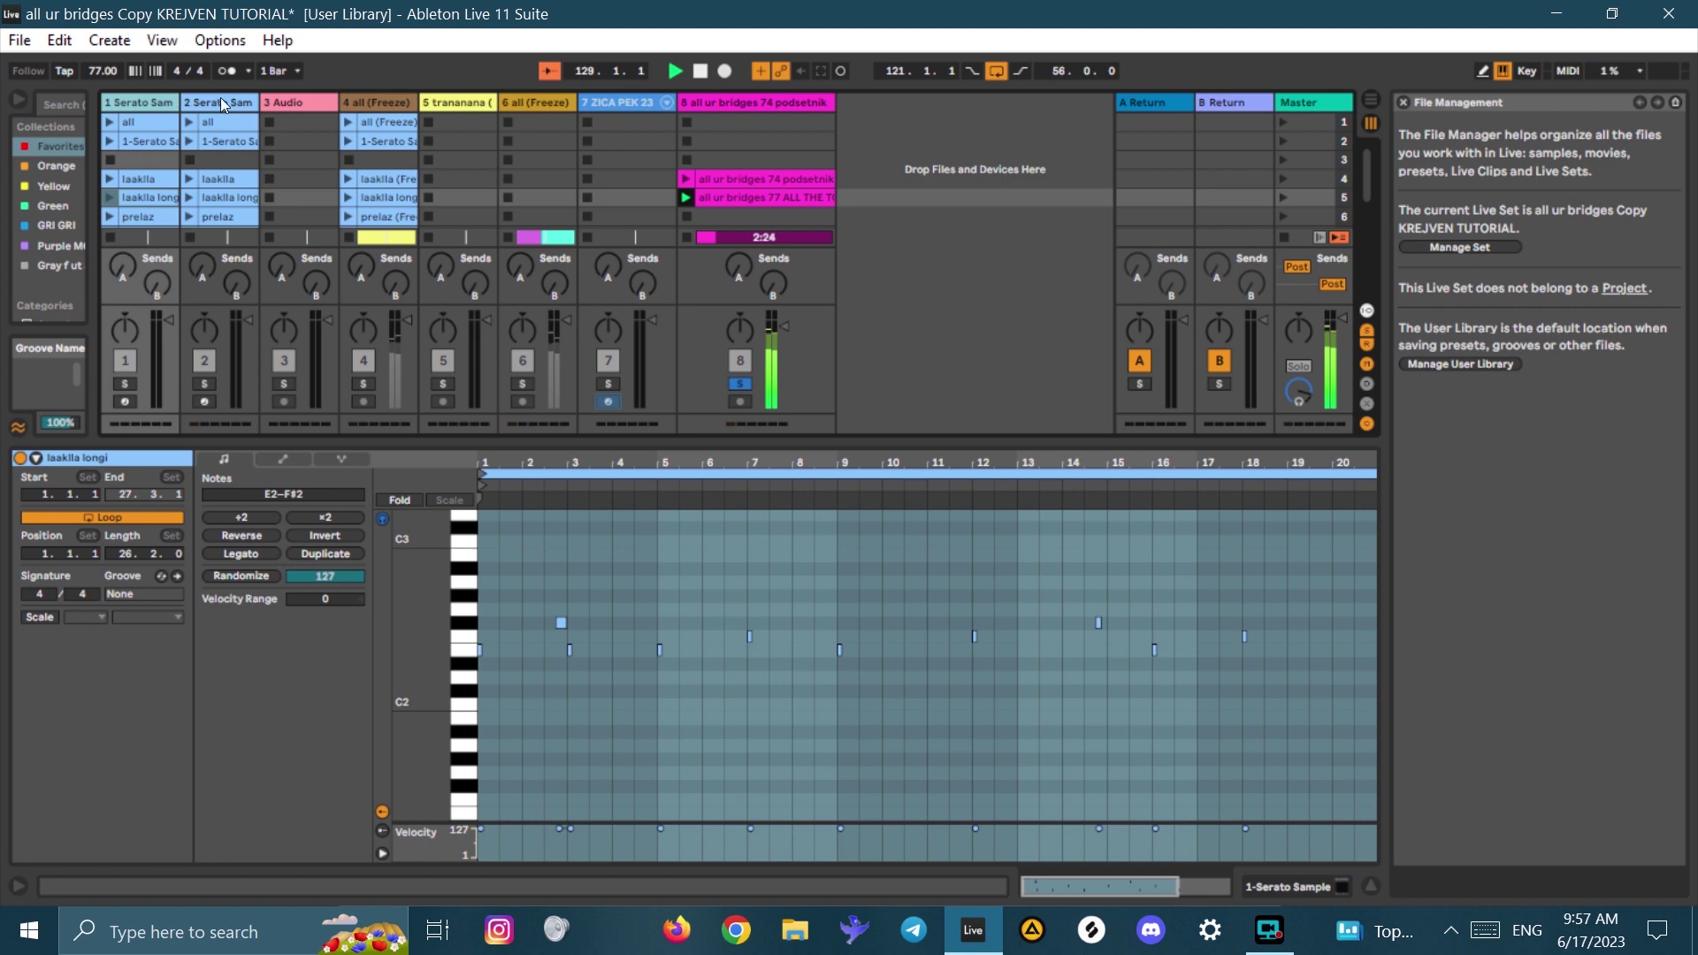
right_click(155, 106)
click(162, 99)
- Audition the "all ur bridges 77" clip on track 8, moving its start marker to about 1:02.6 and finally 2:03.8
click(727, 200)
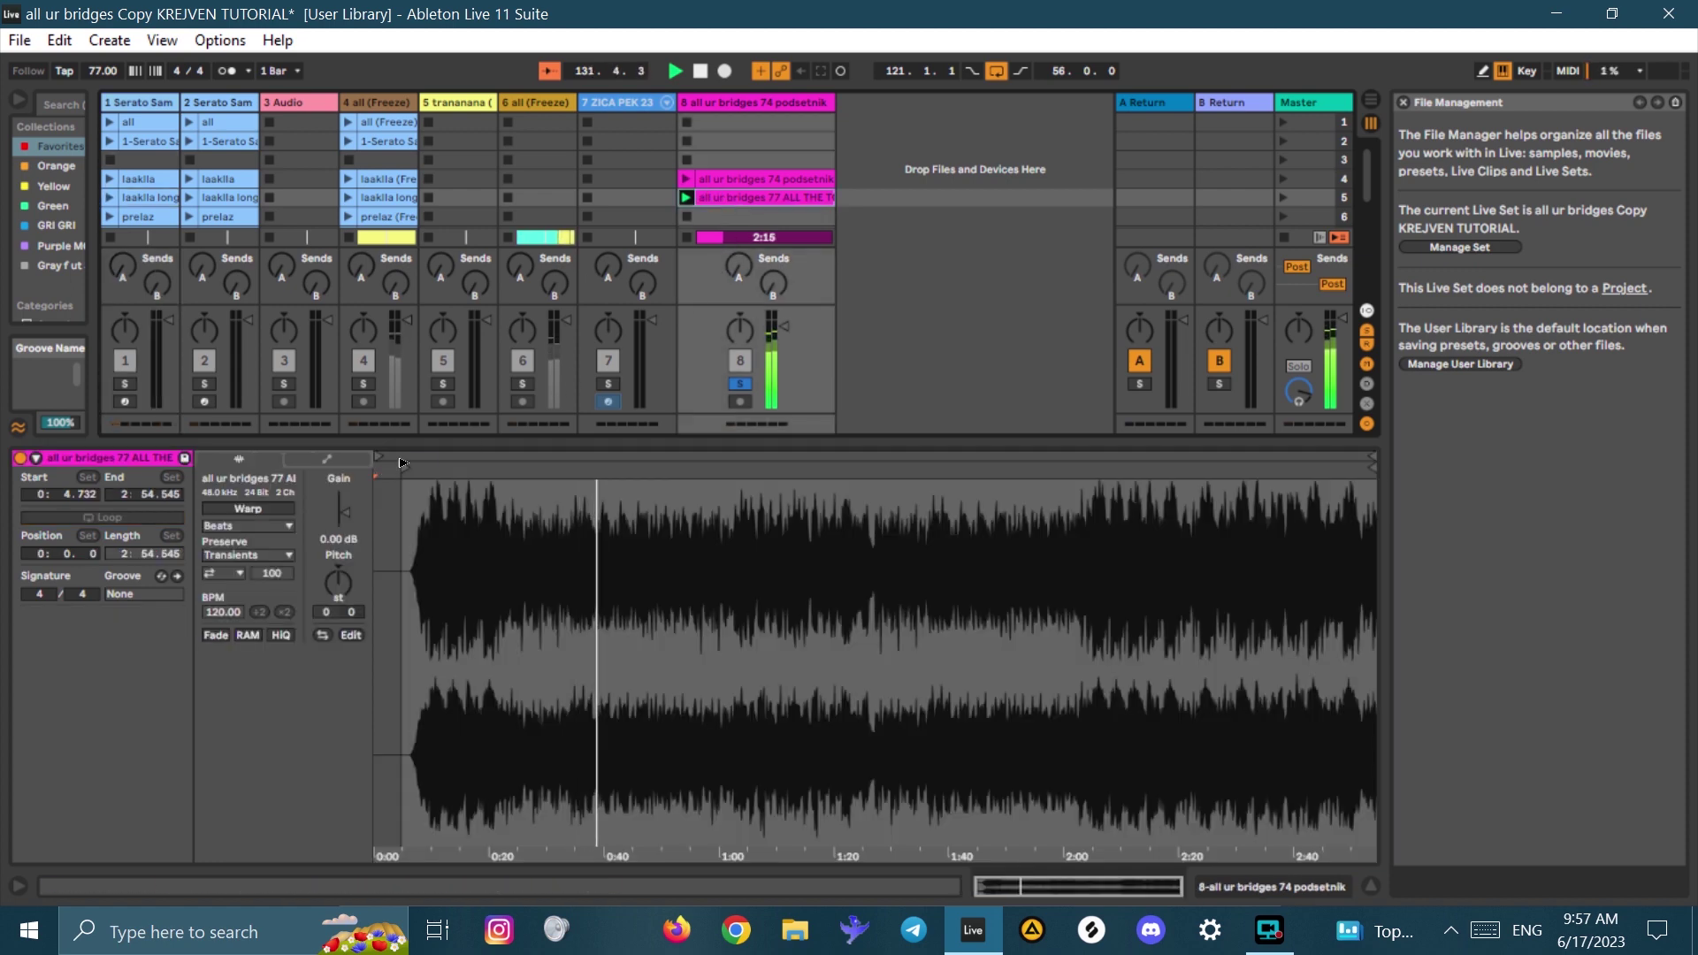
drag(402, 463, 739, 469)
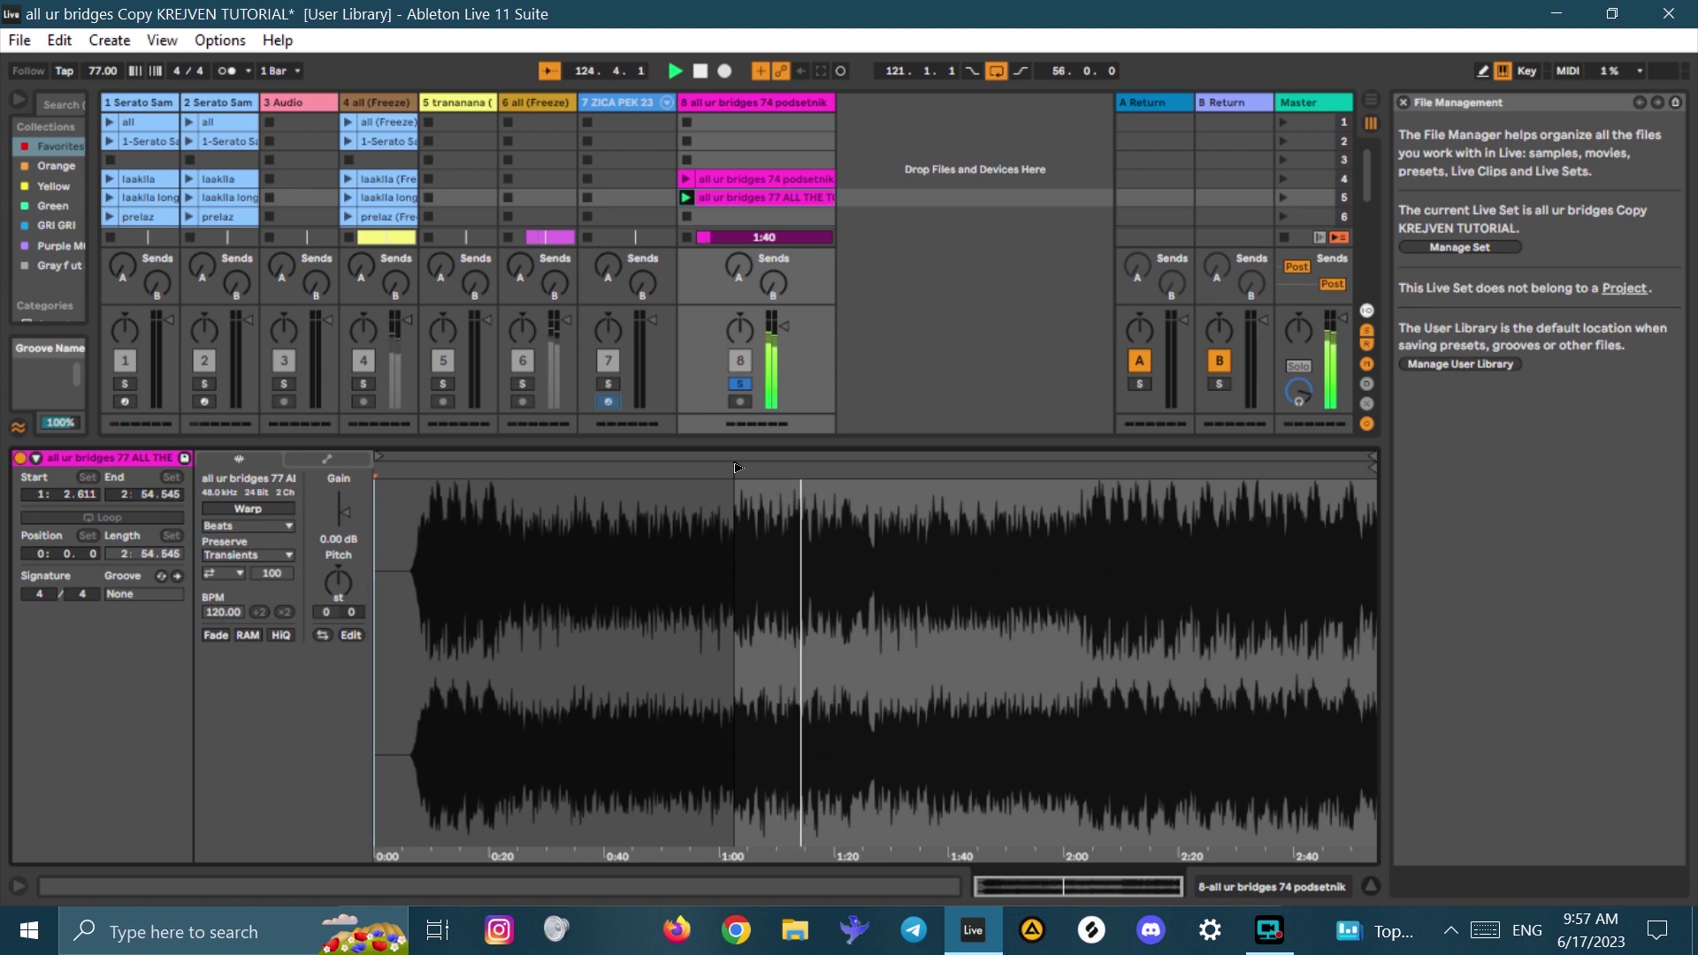
drag(737, 466, 1088, 466)
key(space)
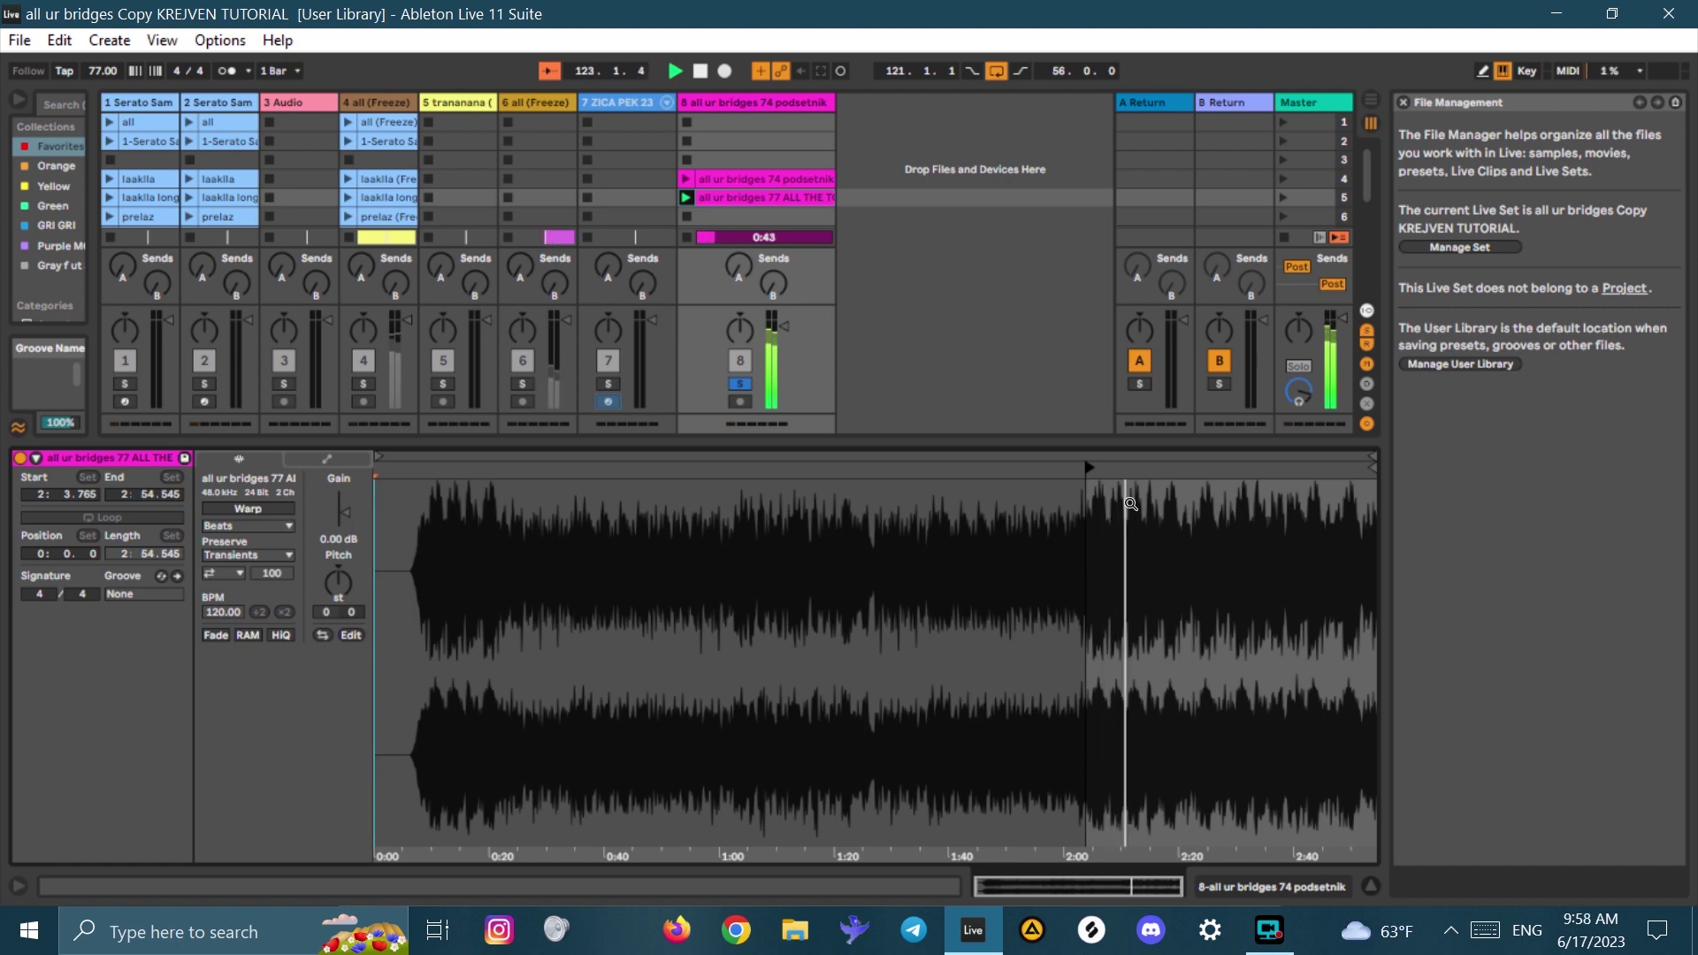
scroll(1130, 503, up, 5)
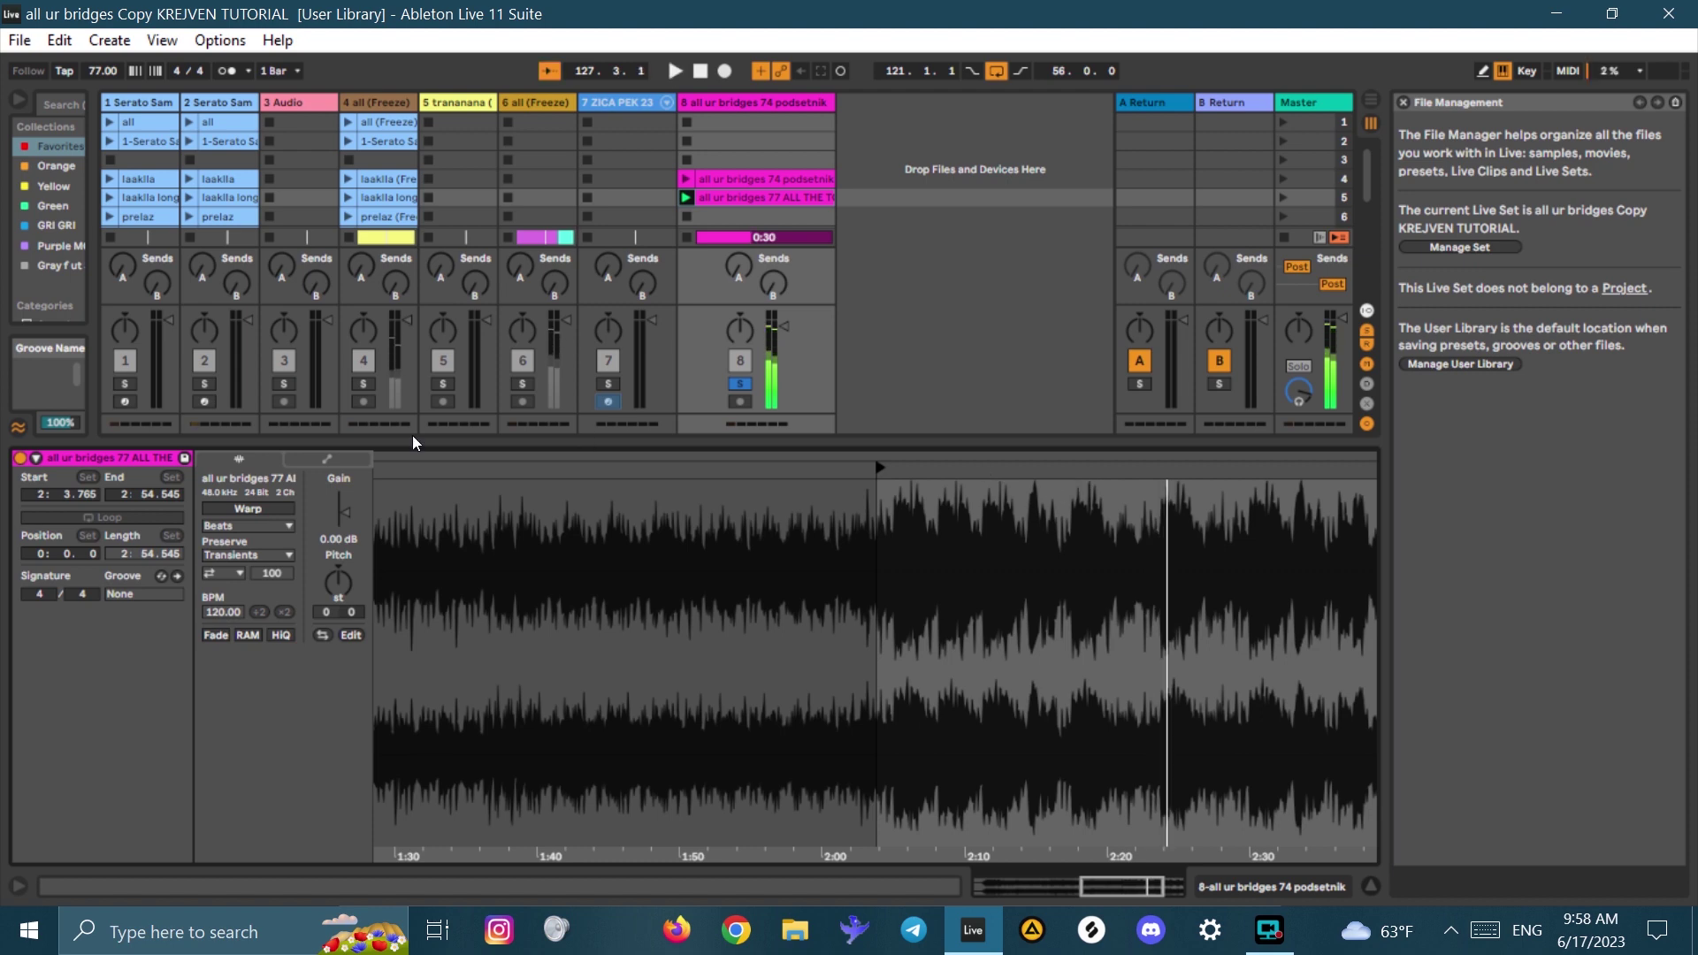
- Solo the first Serato Sample track and play its "all" clip, closing the File Management help to widen the note editor
click(124, 383)
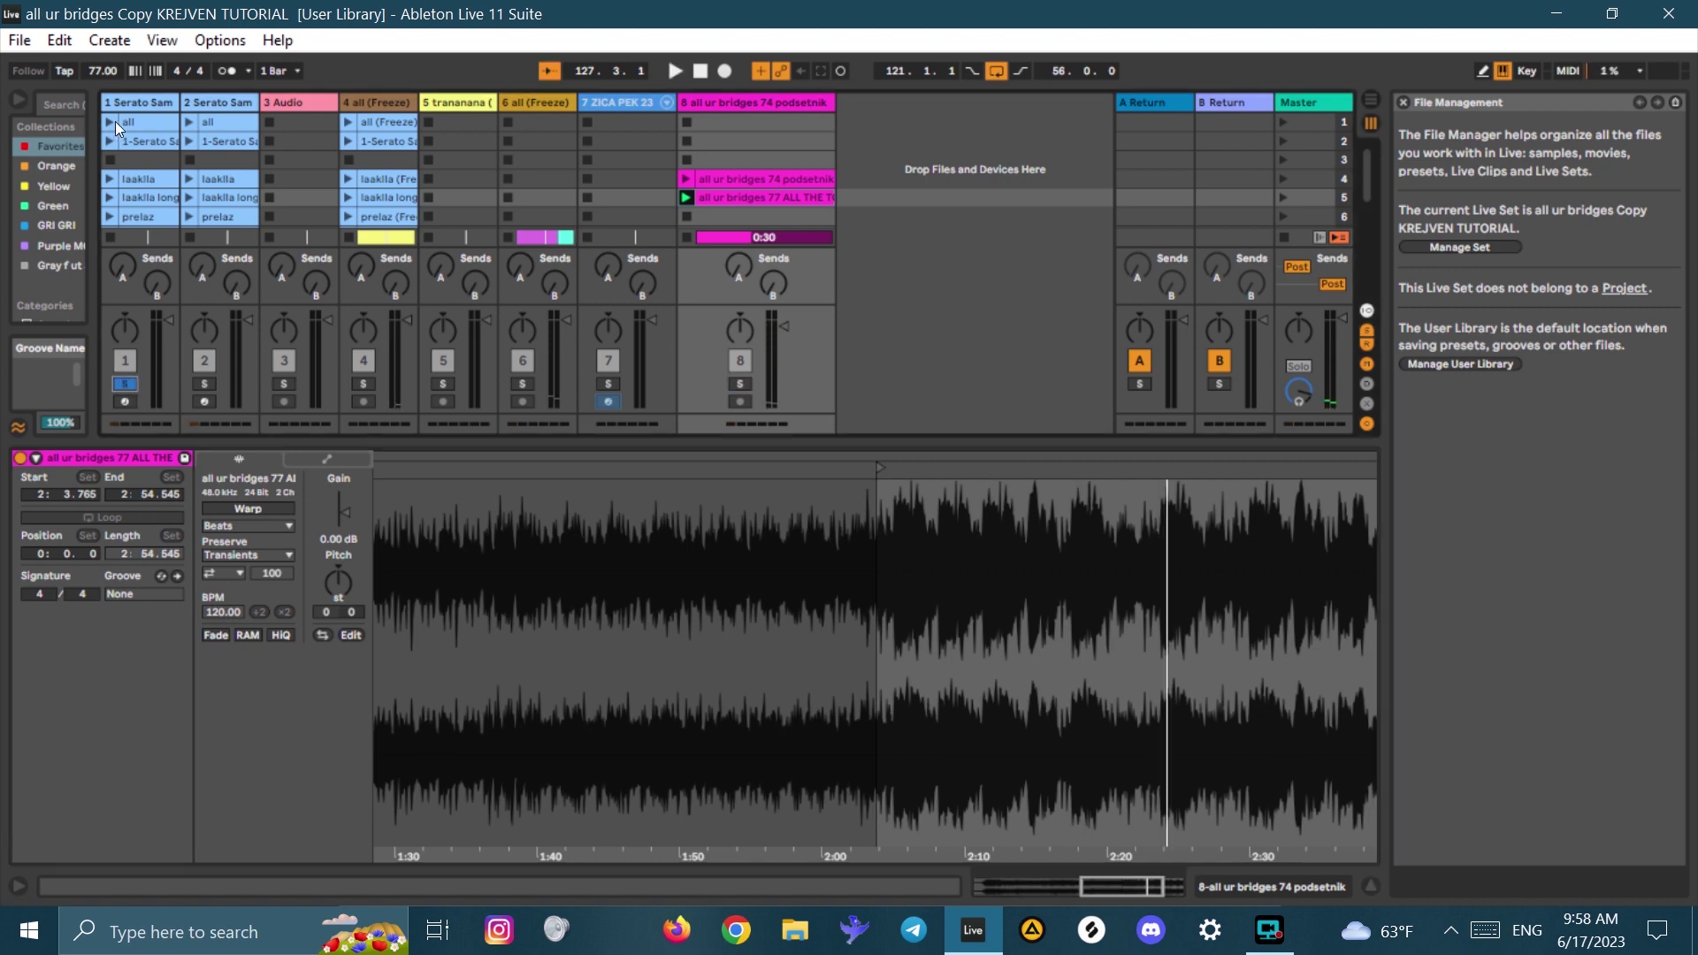
click(115, 120)
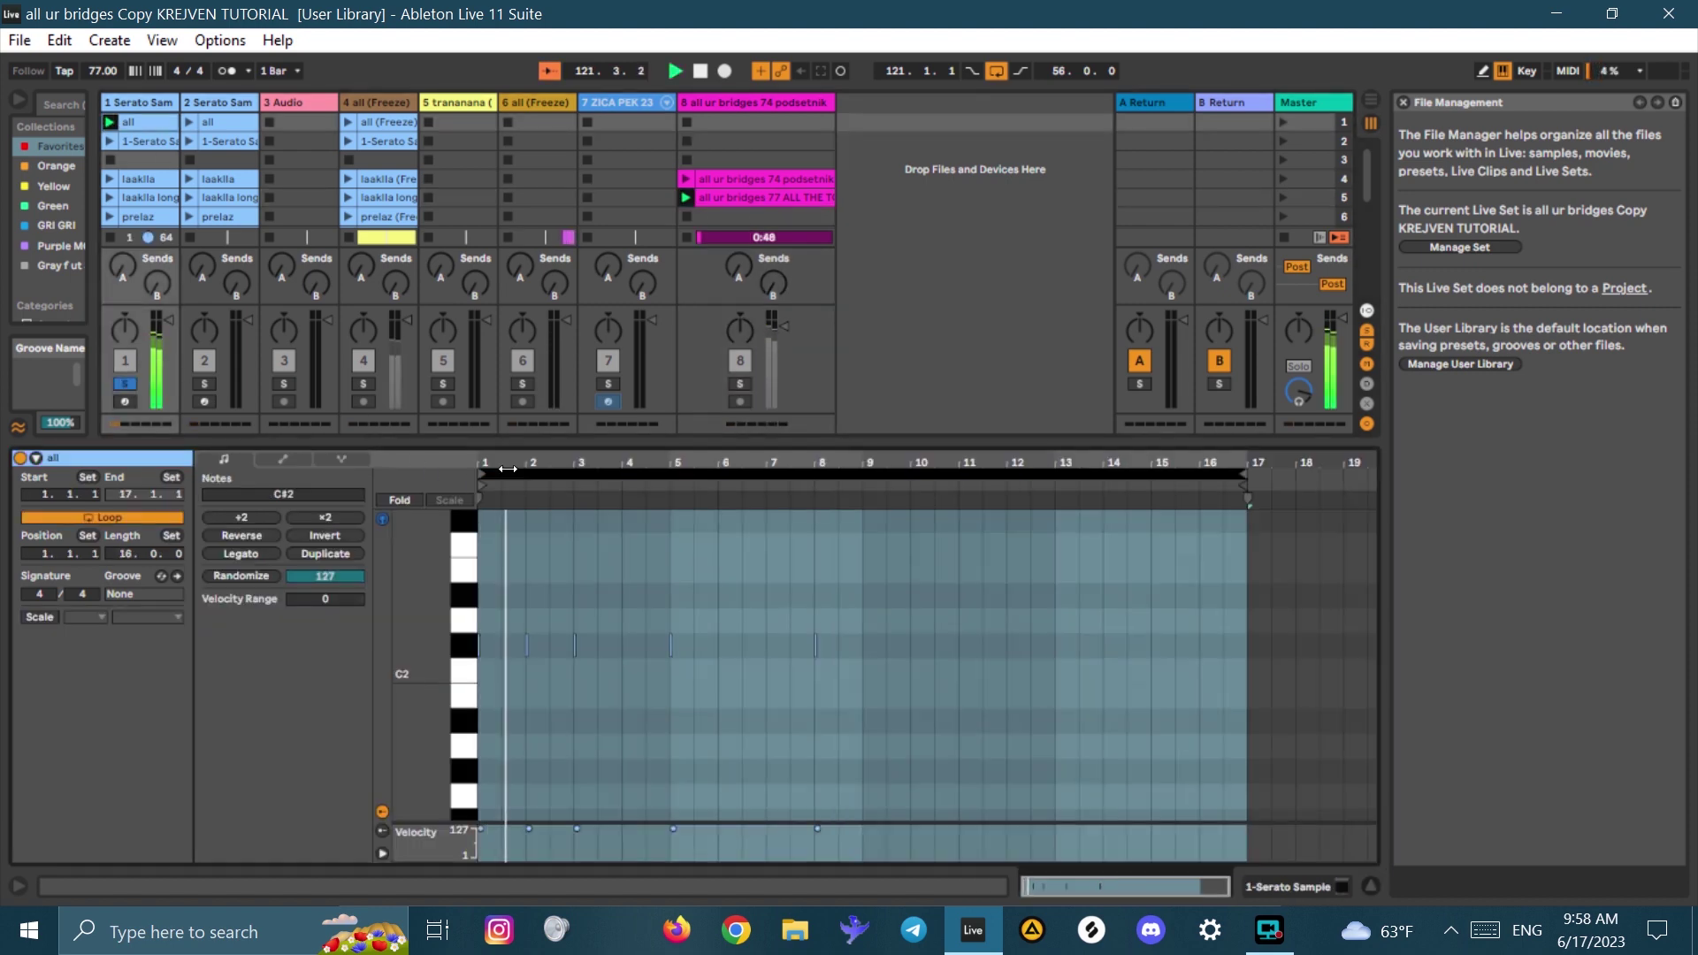
drag(508, 468, 670, 570)
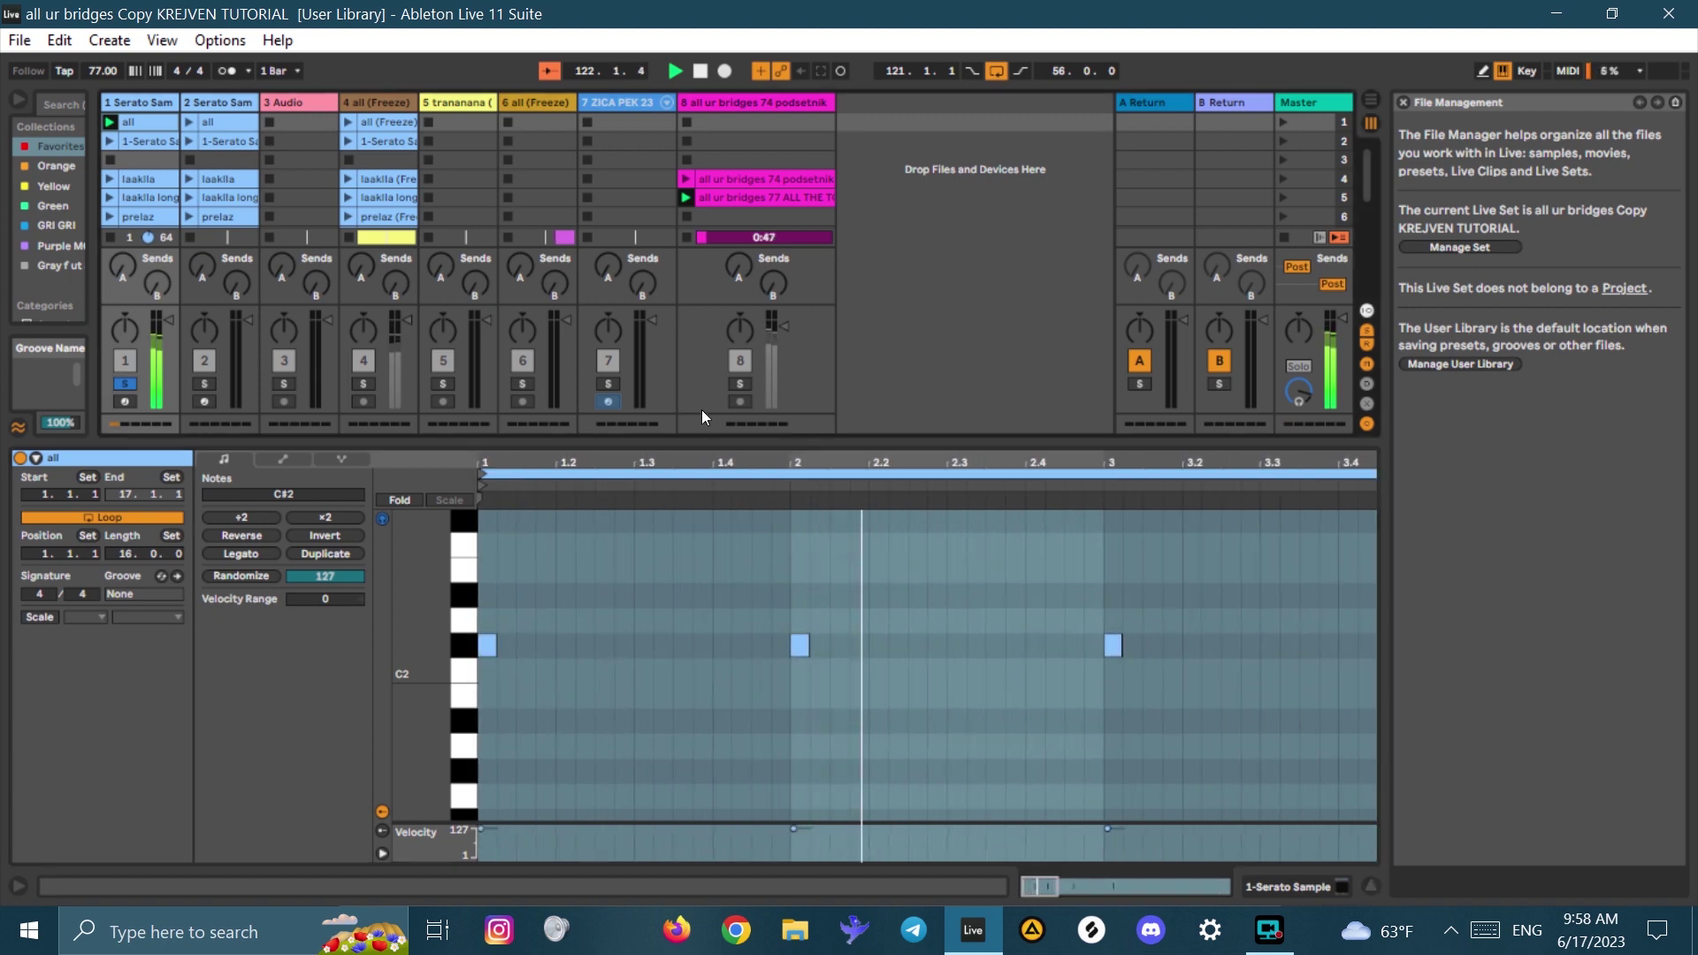
drag(720, 461, 690, 405)
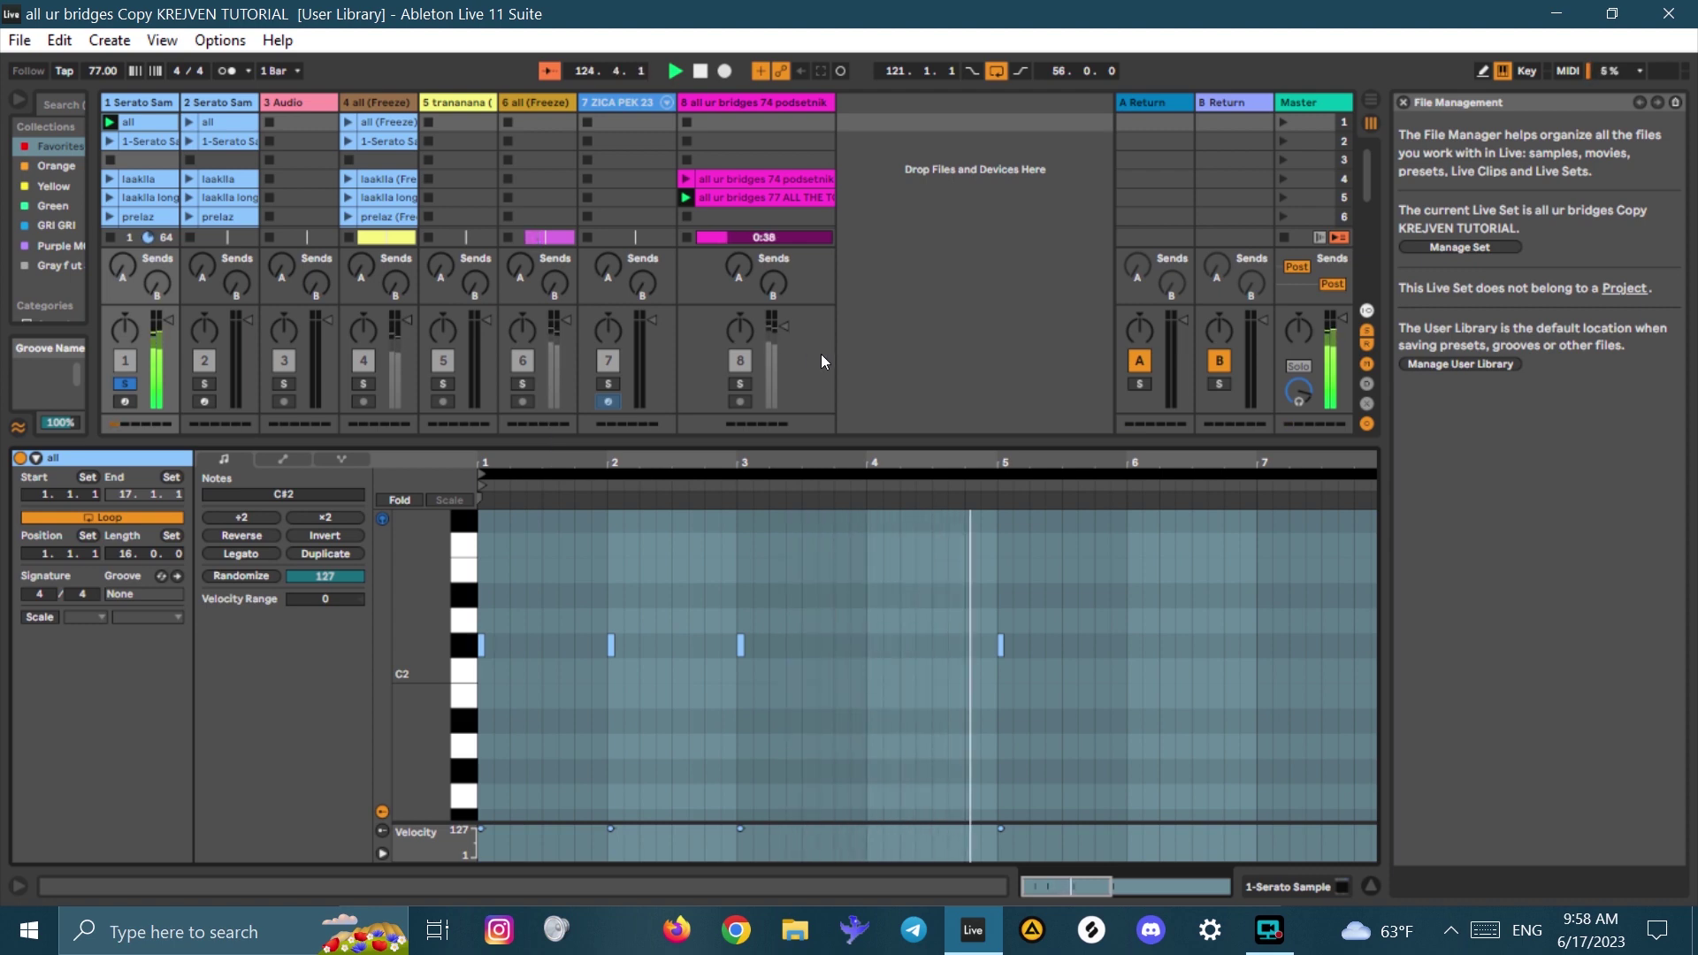
click(1403, 103)
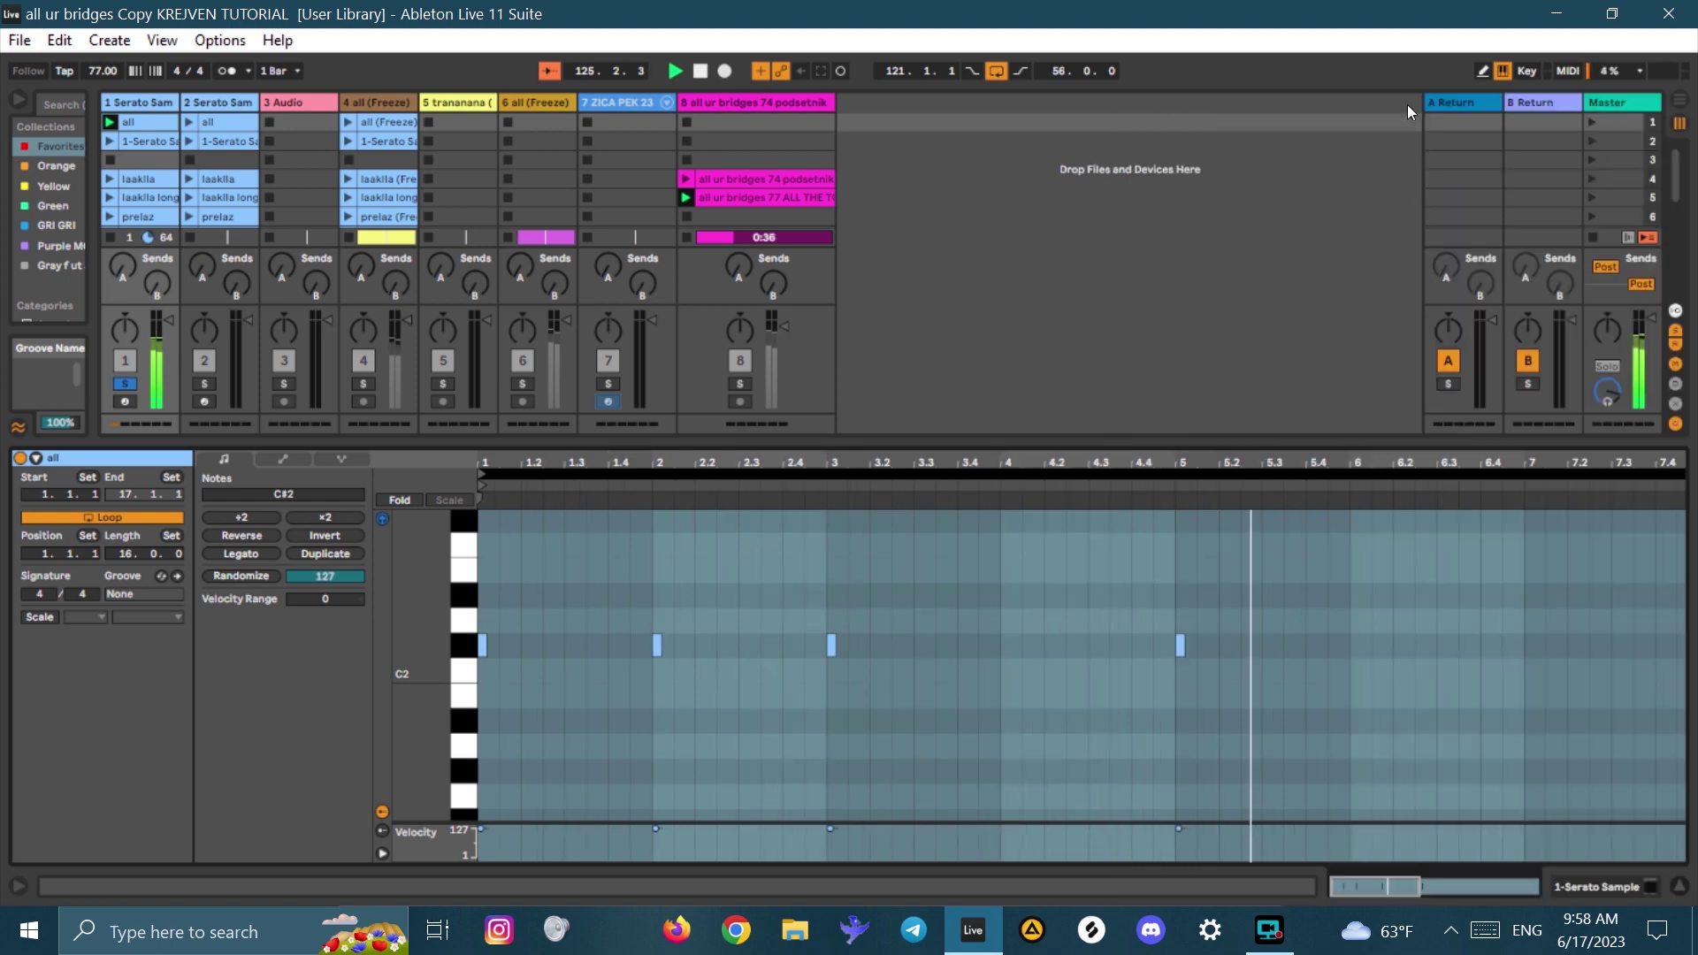
drag(1441, 462, 1450, 441)
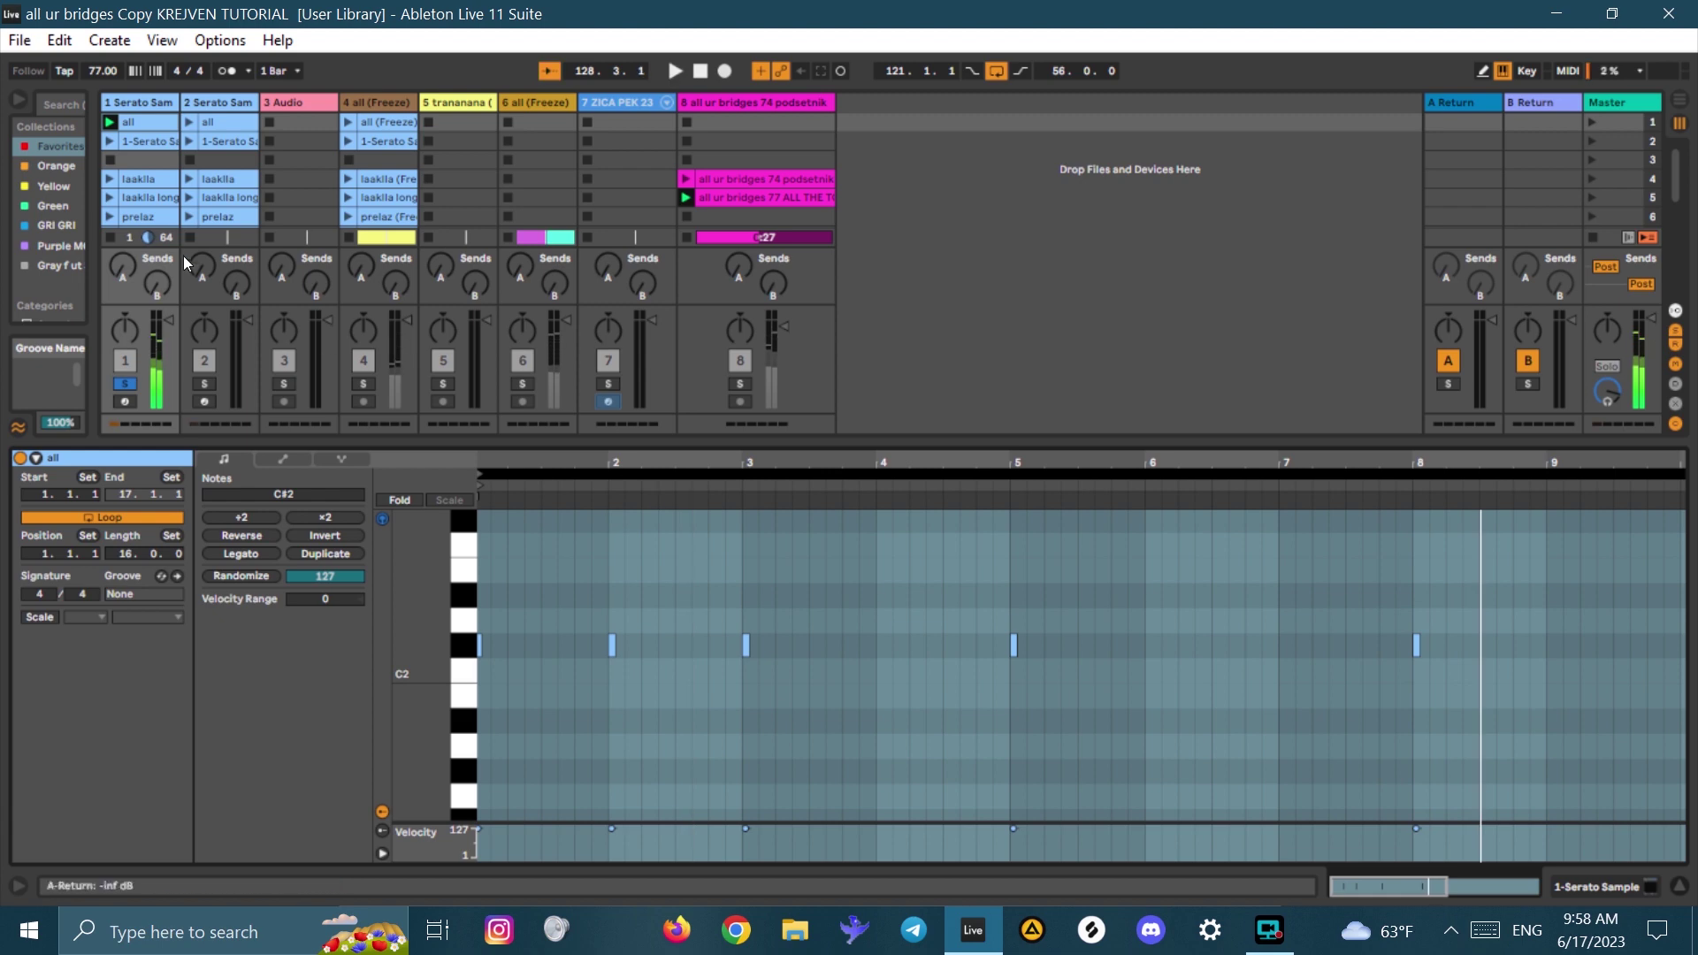
- Play the "1-Serato Sample 8" clip and the "laaklla" clip on track 1, examining the notes of each
click(106, 141)
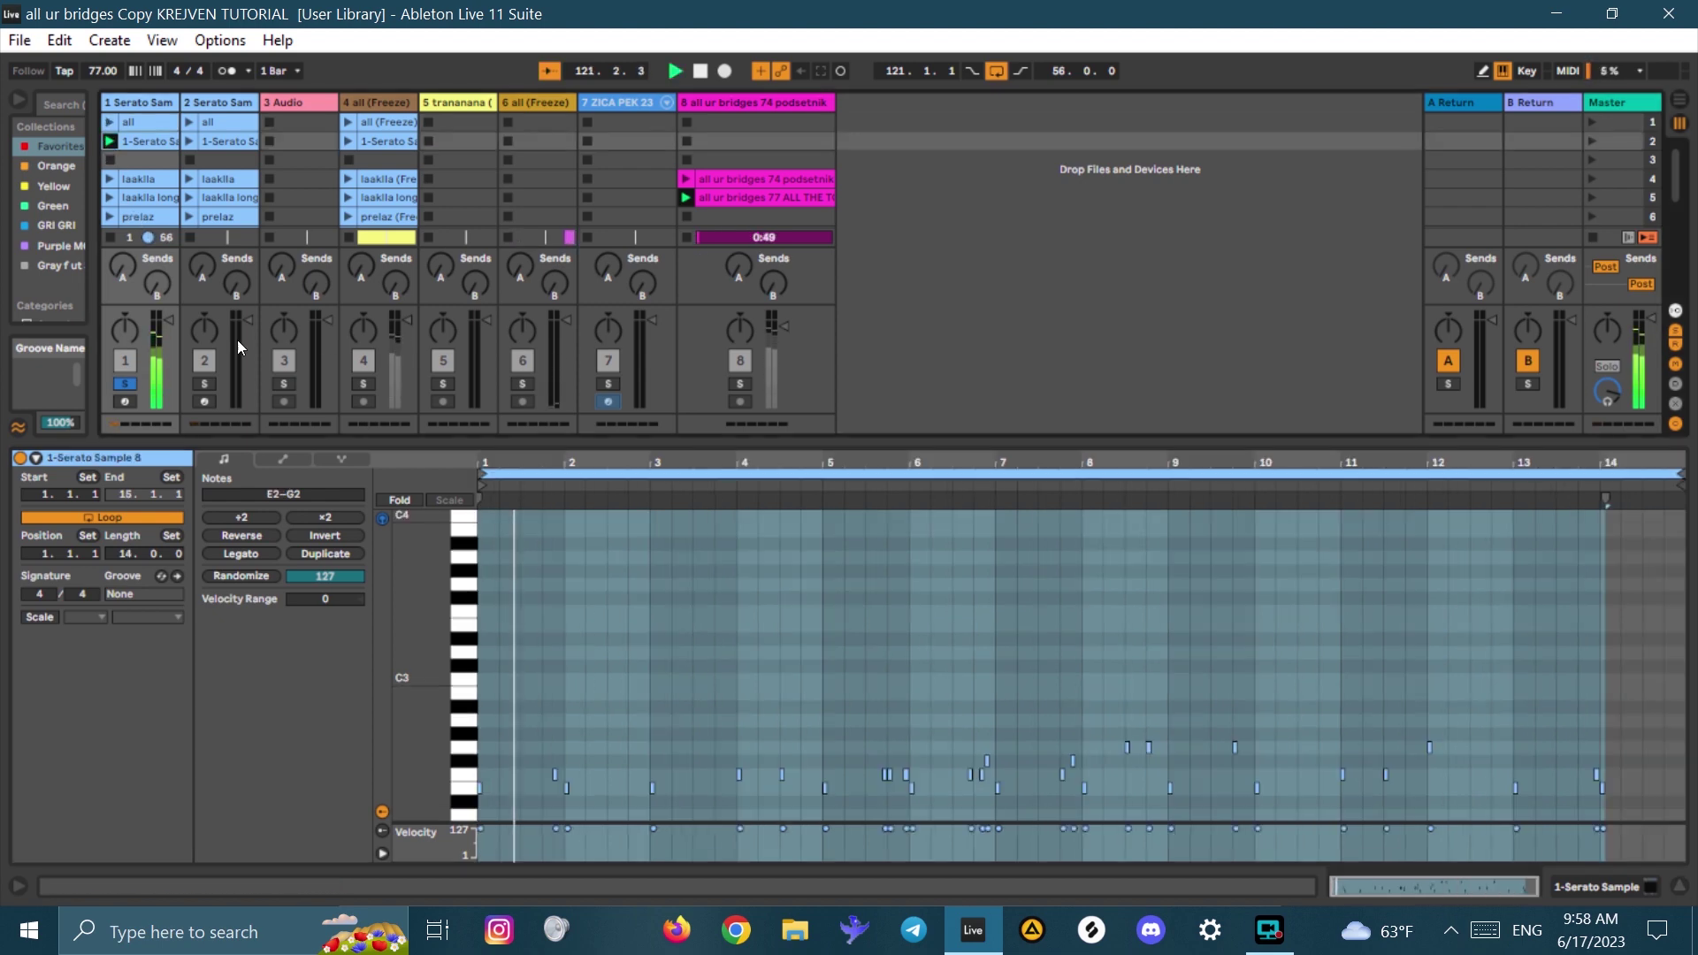
drag(512, 474, 548, 524)
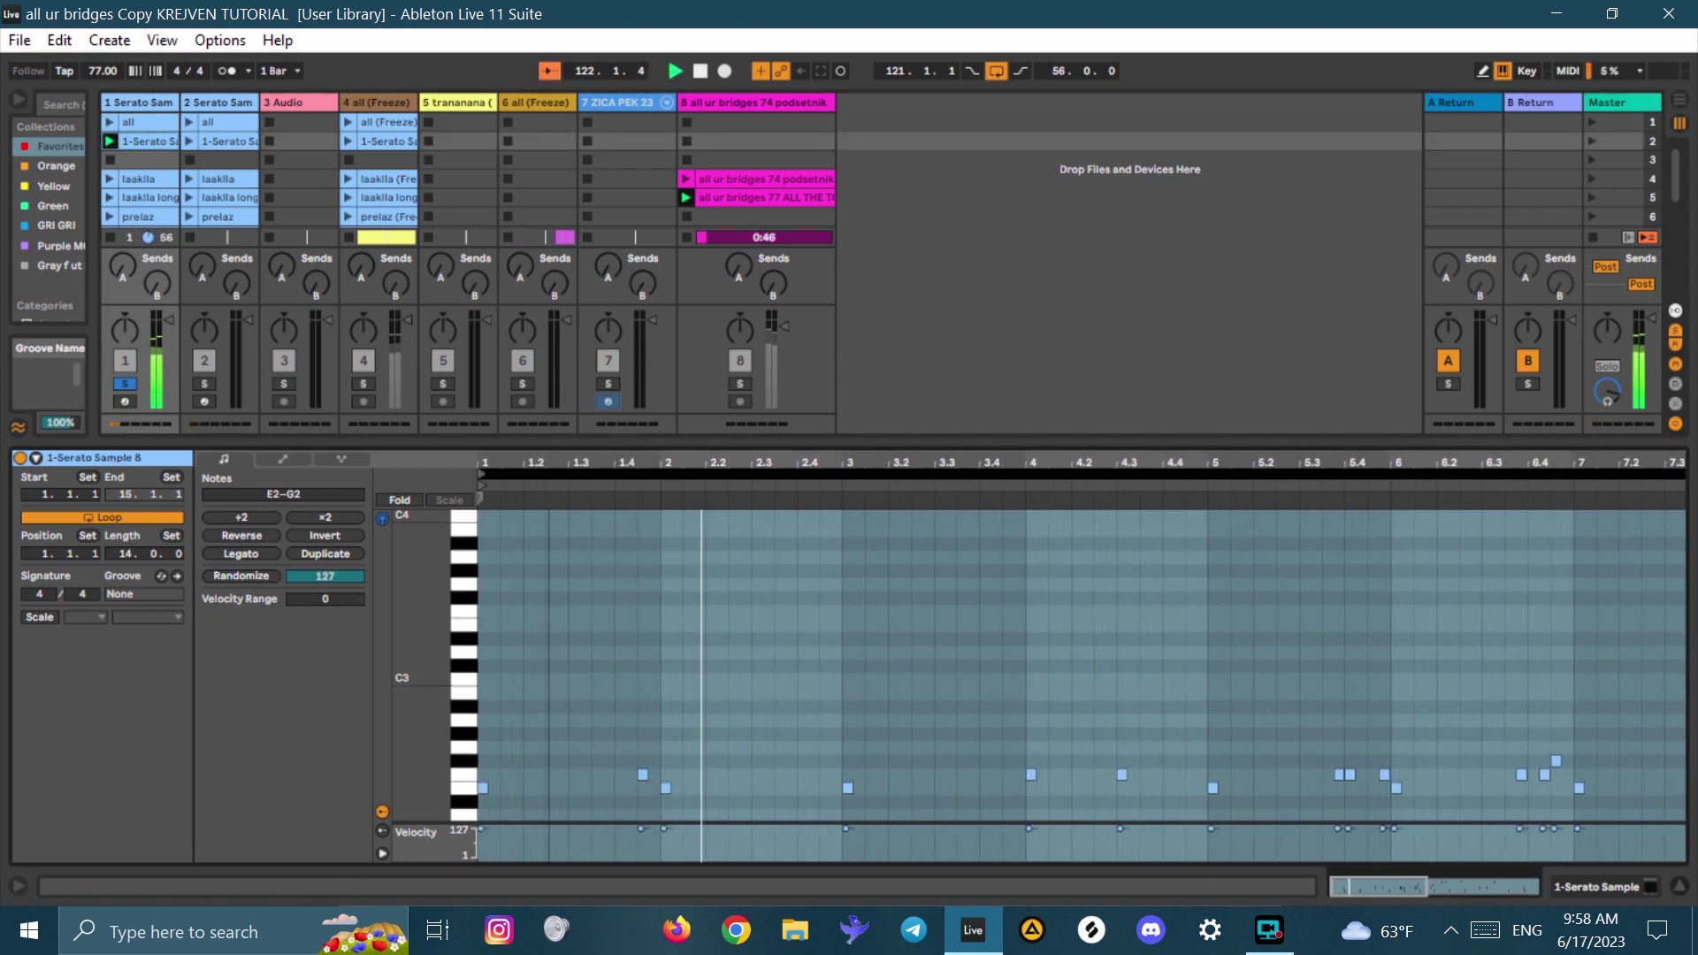
click(663, 481)
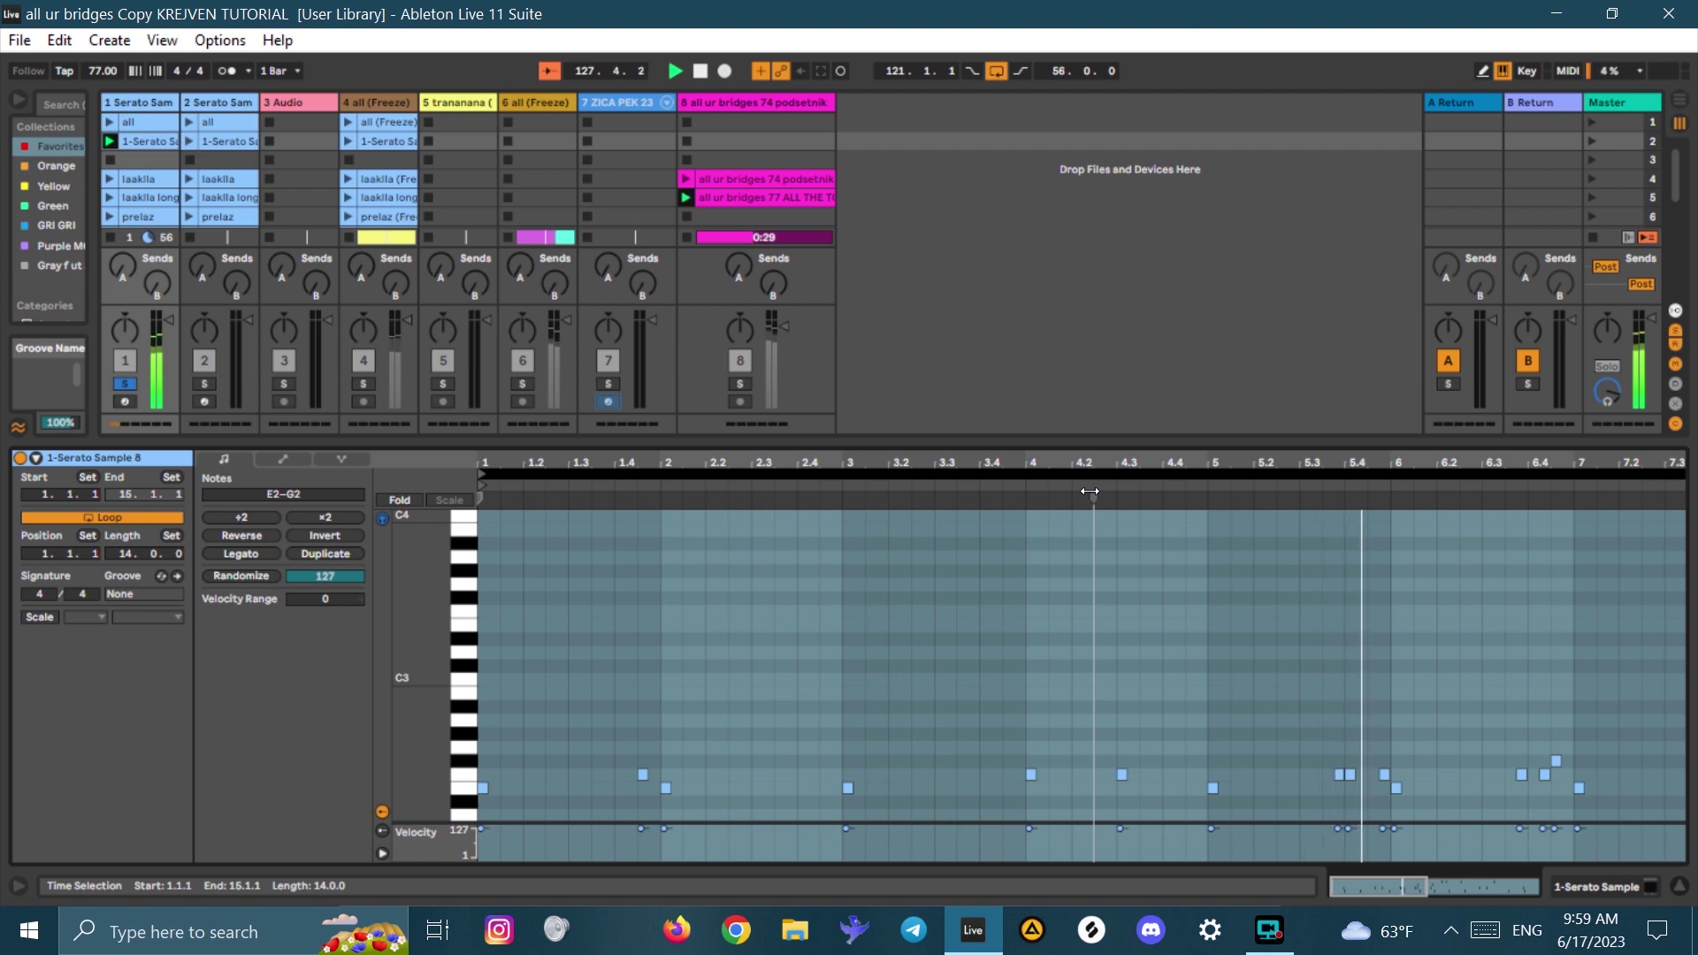
click(109, 179)
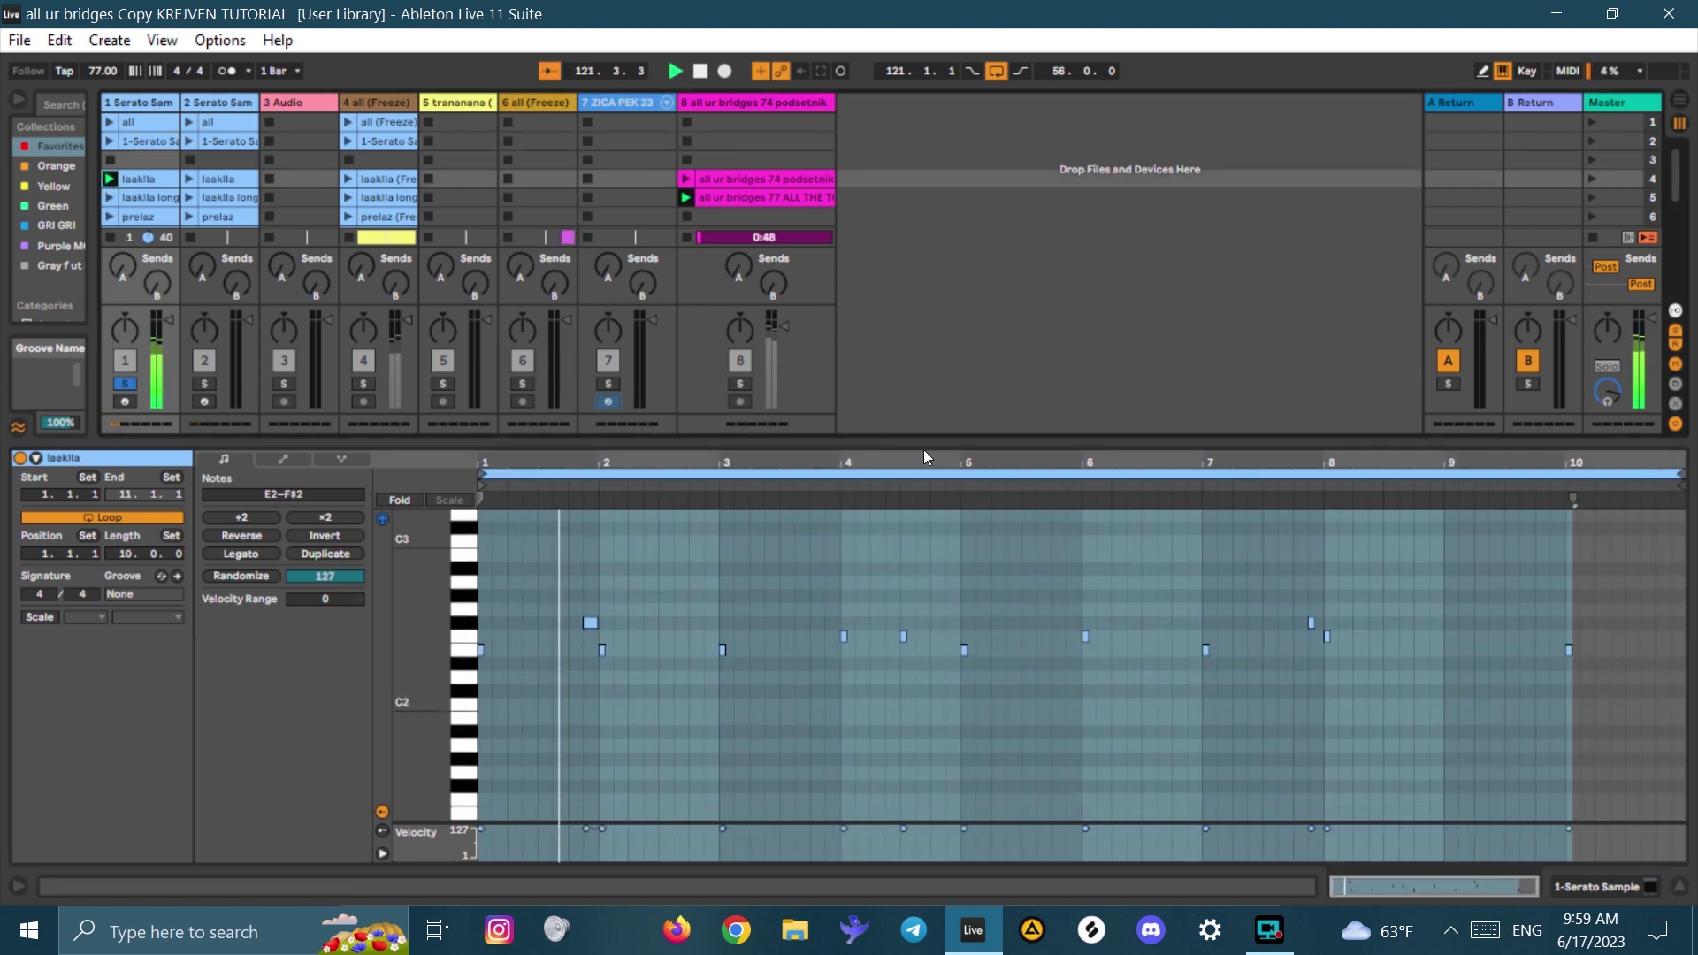
click(1307, 486)
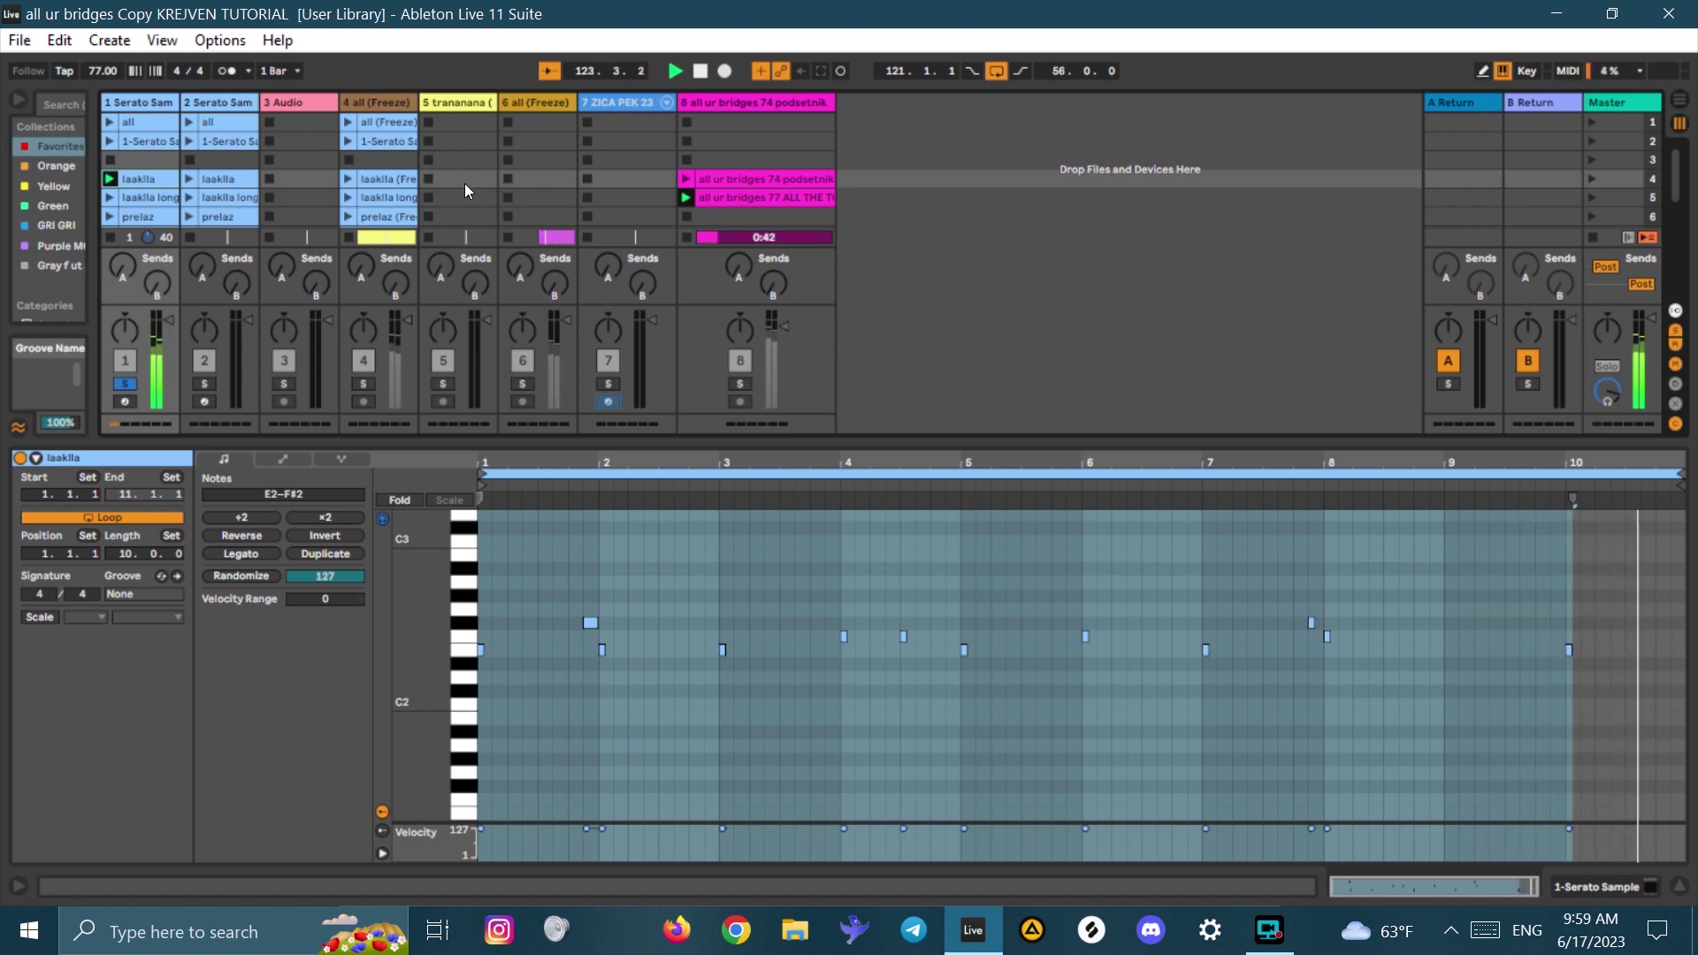
- Play the "laaklla longi" clip on track 1 with all its notes selected, and save the Live Set
click(105, 199)
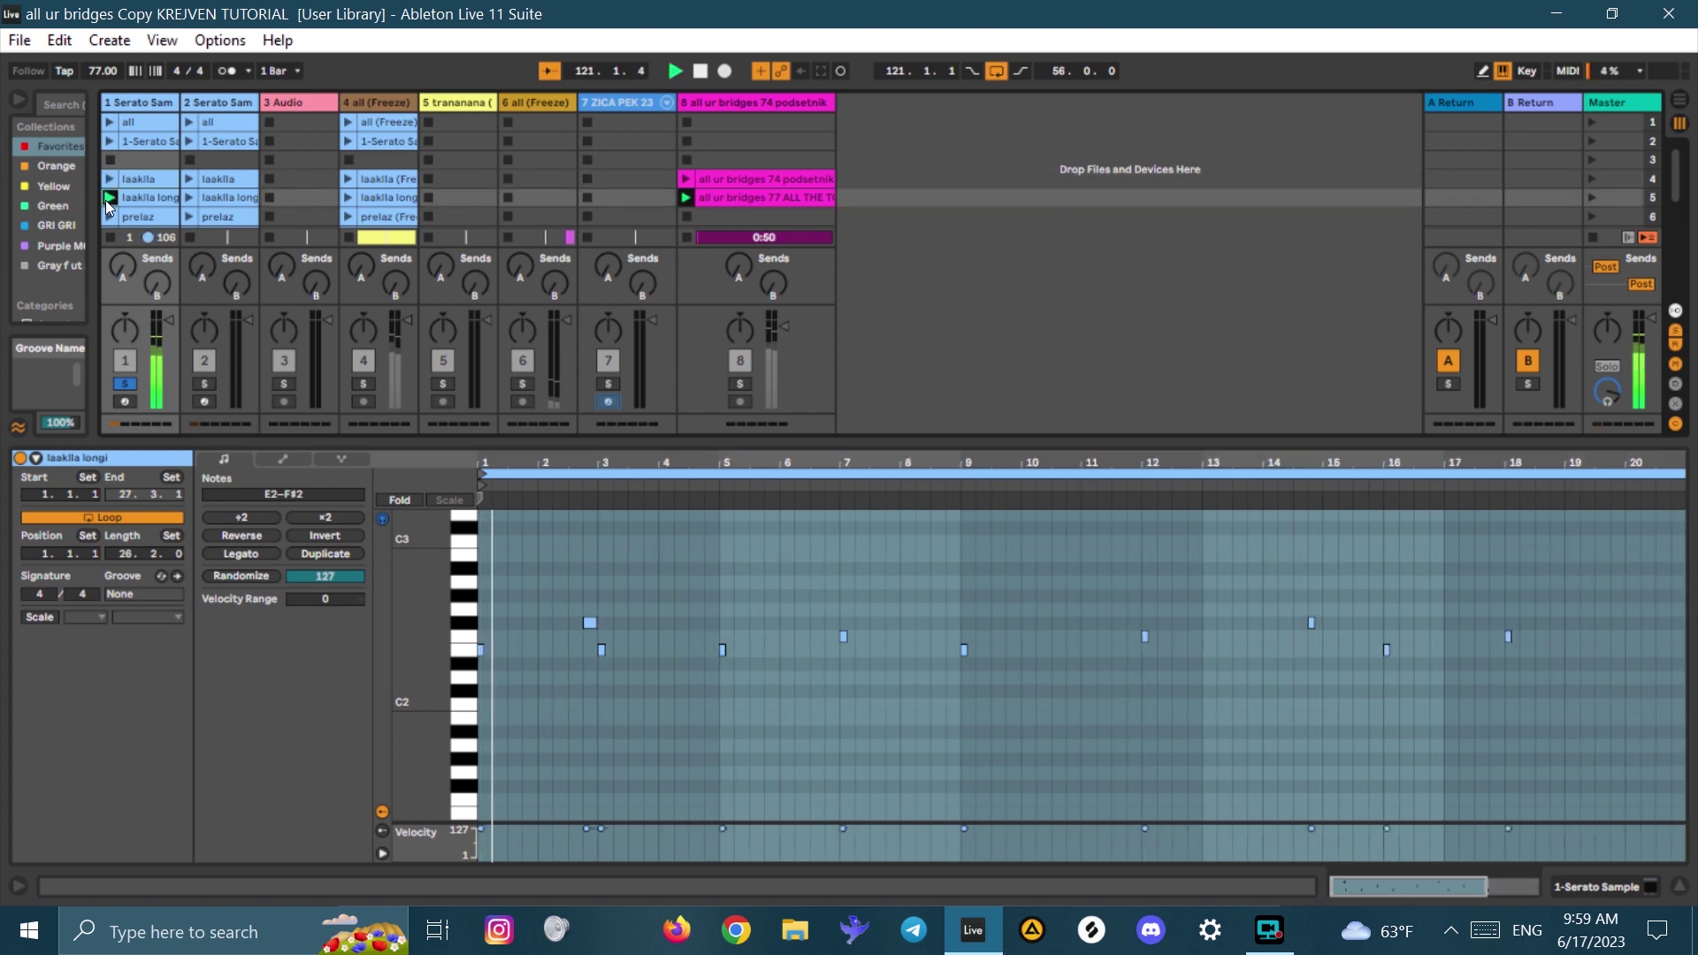
click(522, 476)
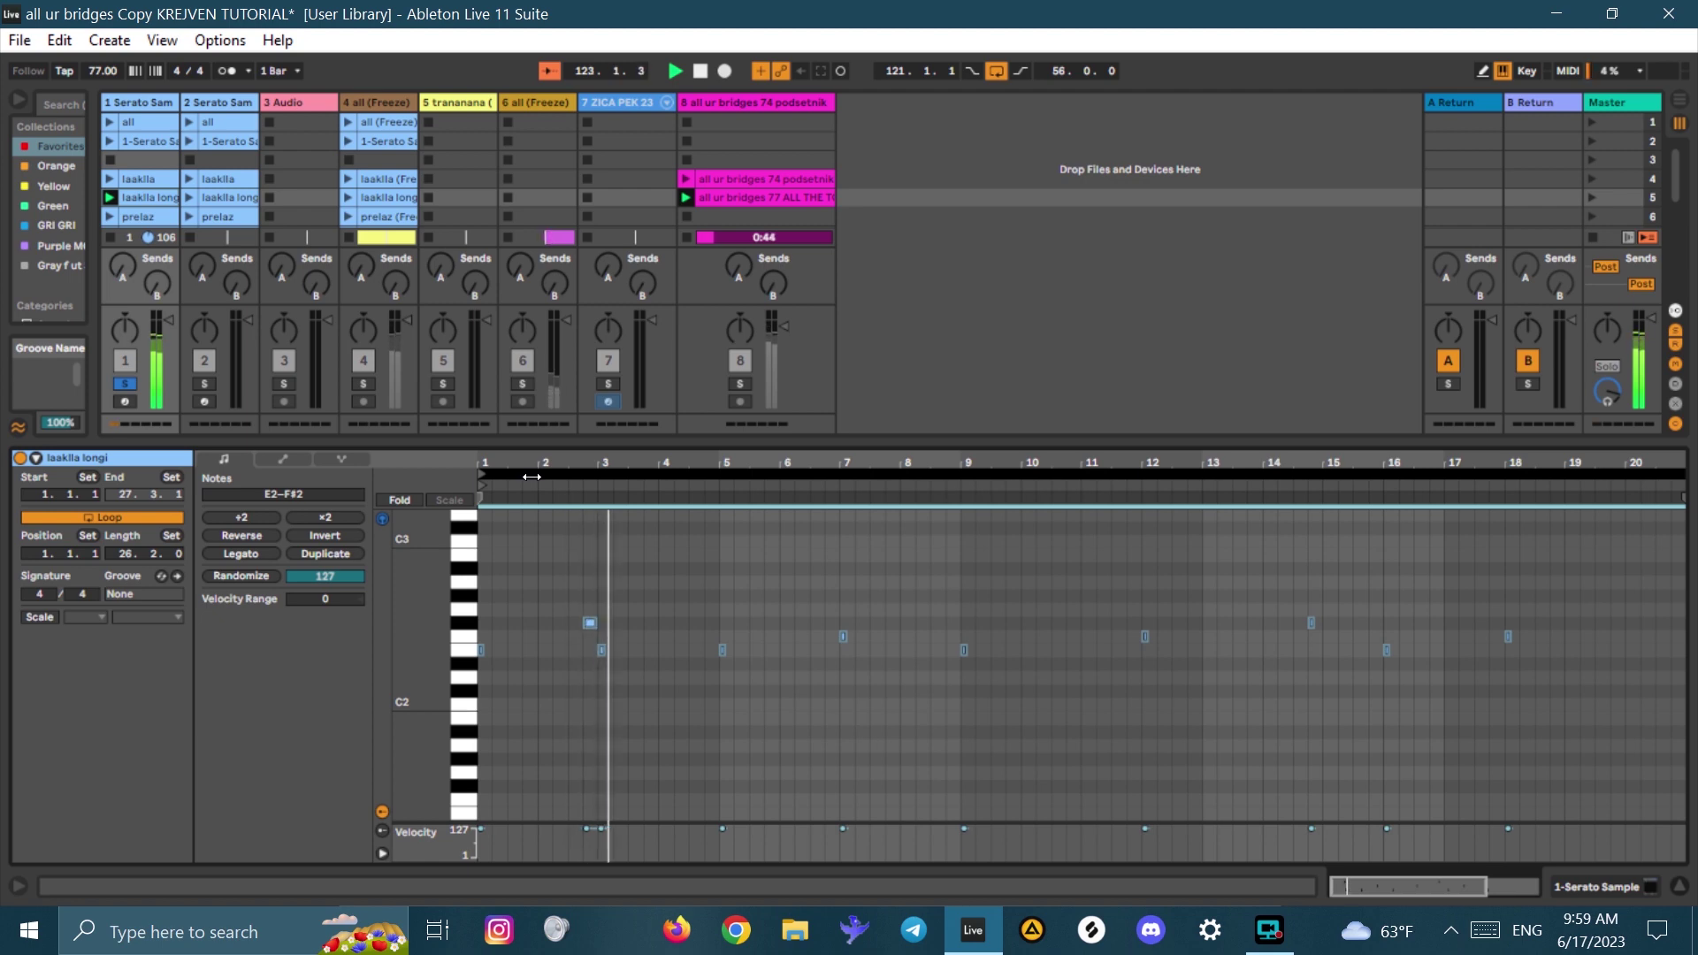
key(ctrl+s)
- Play the "prelaz" clip and the "prelaz long" clip on track 1, examining the notes of each
click(108, 221)
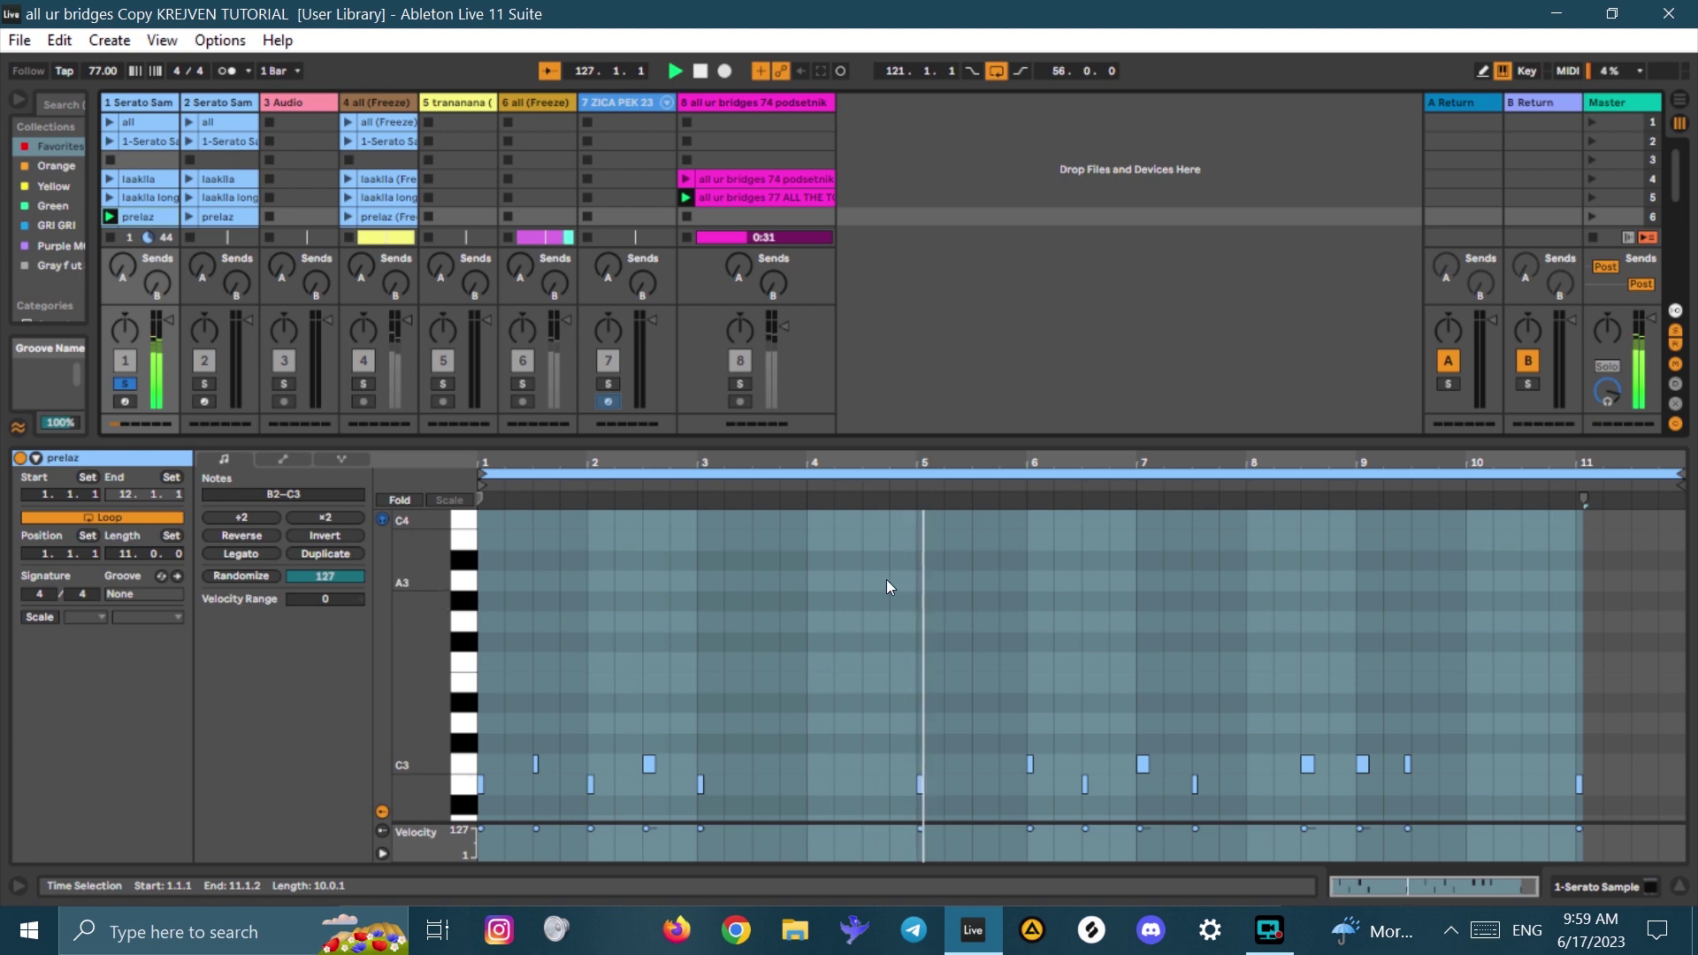
scroll(127, 219, down, 2)
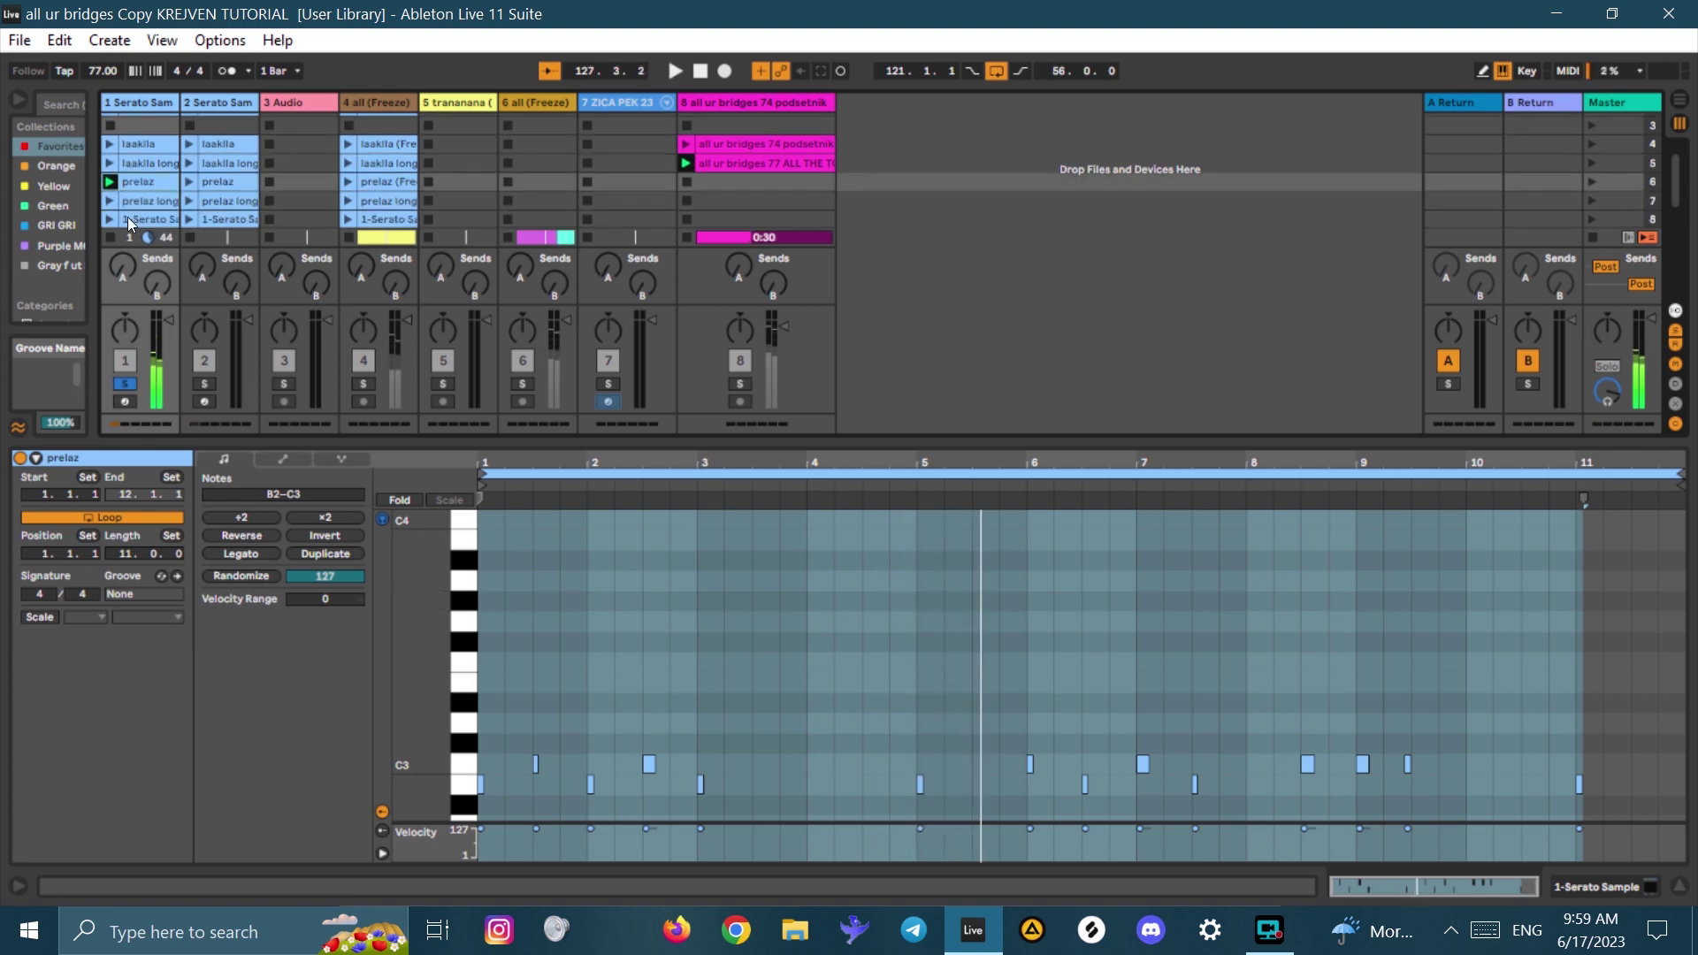
click(109, 200)
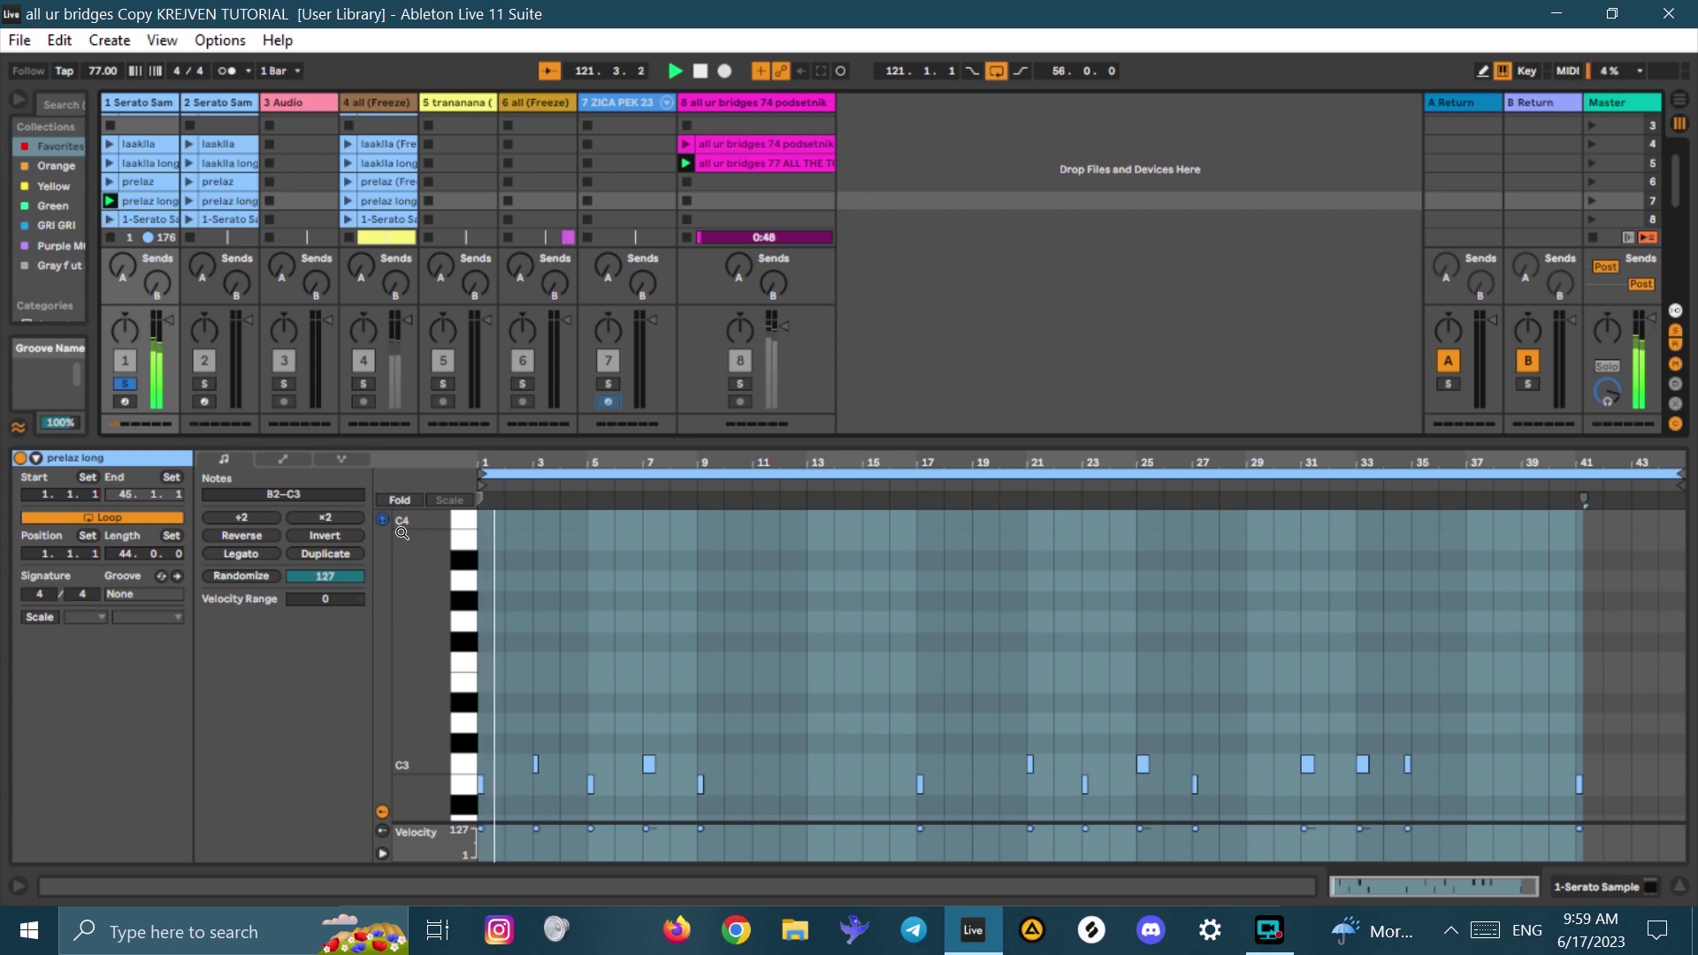
click(519, 474)
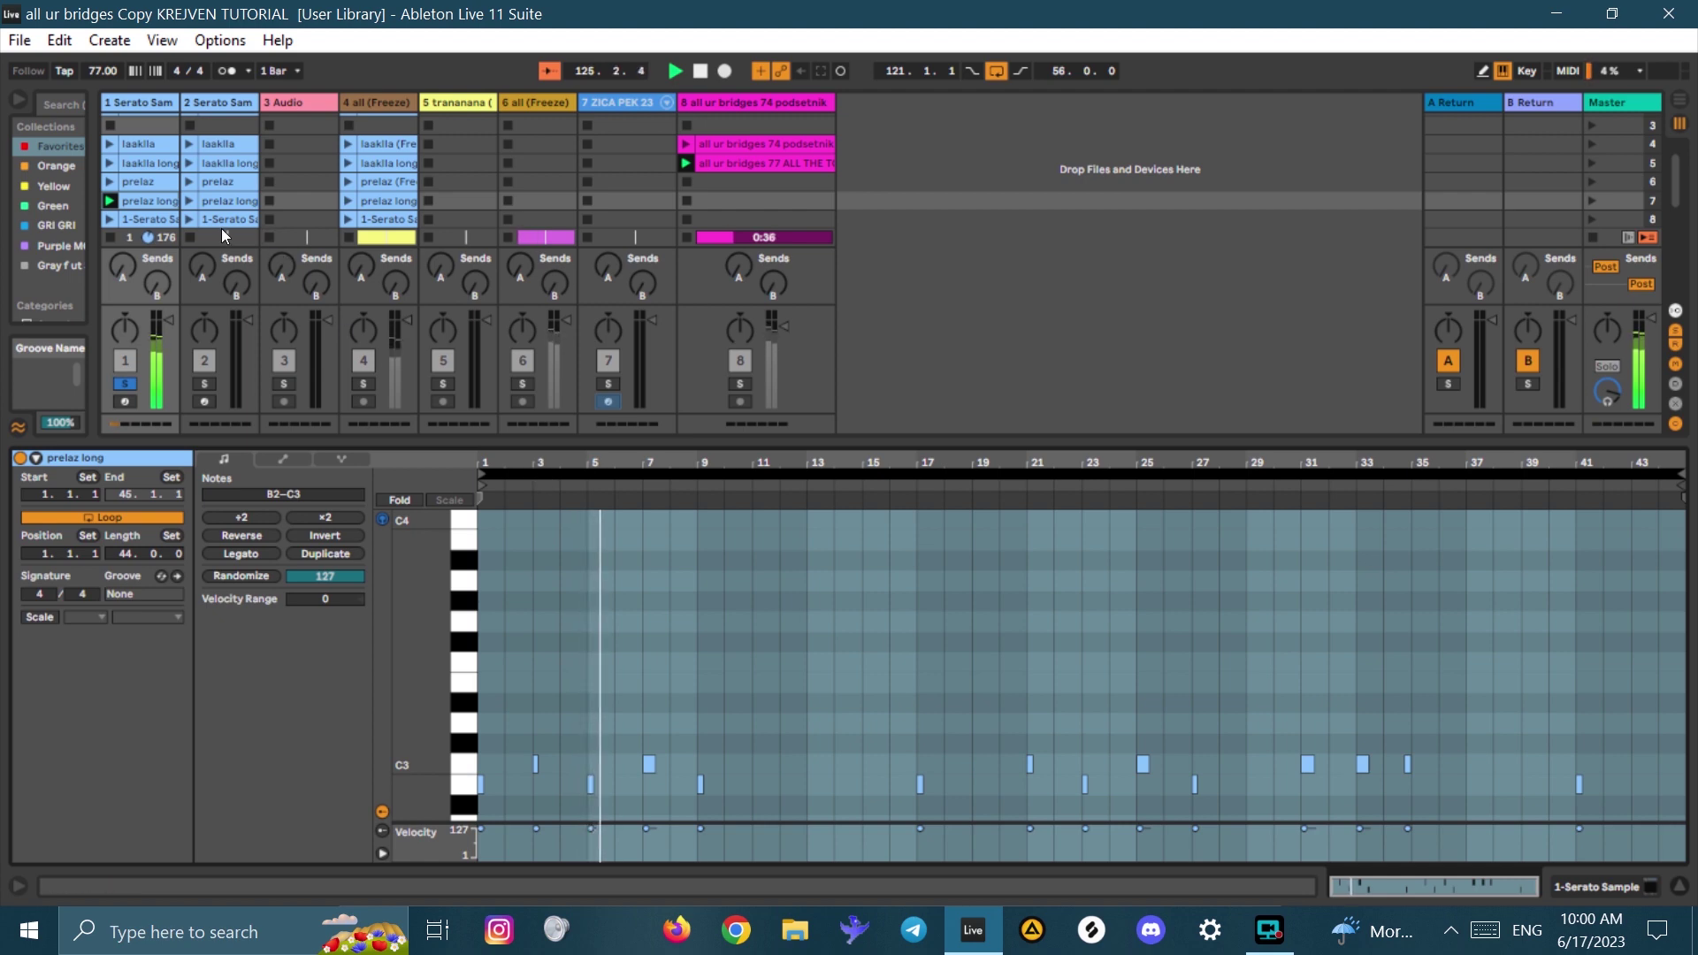
- Play the "1-Serato Sample 11" clip on track 1 while examining its notes, and stop playback
click(114, 213)
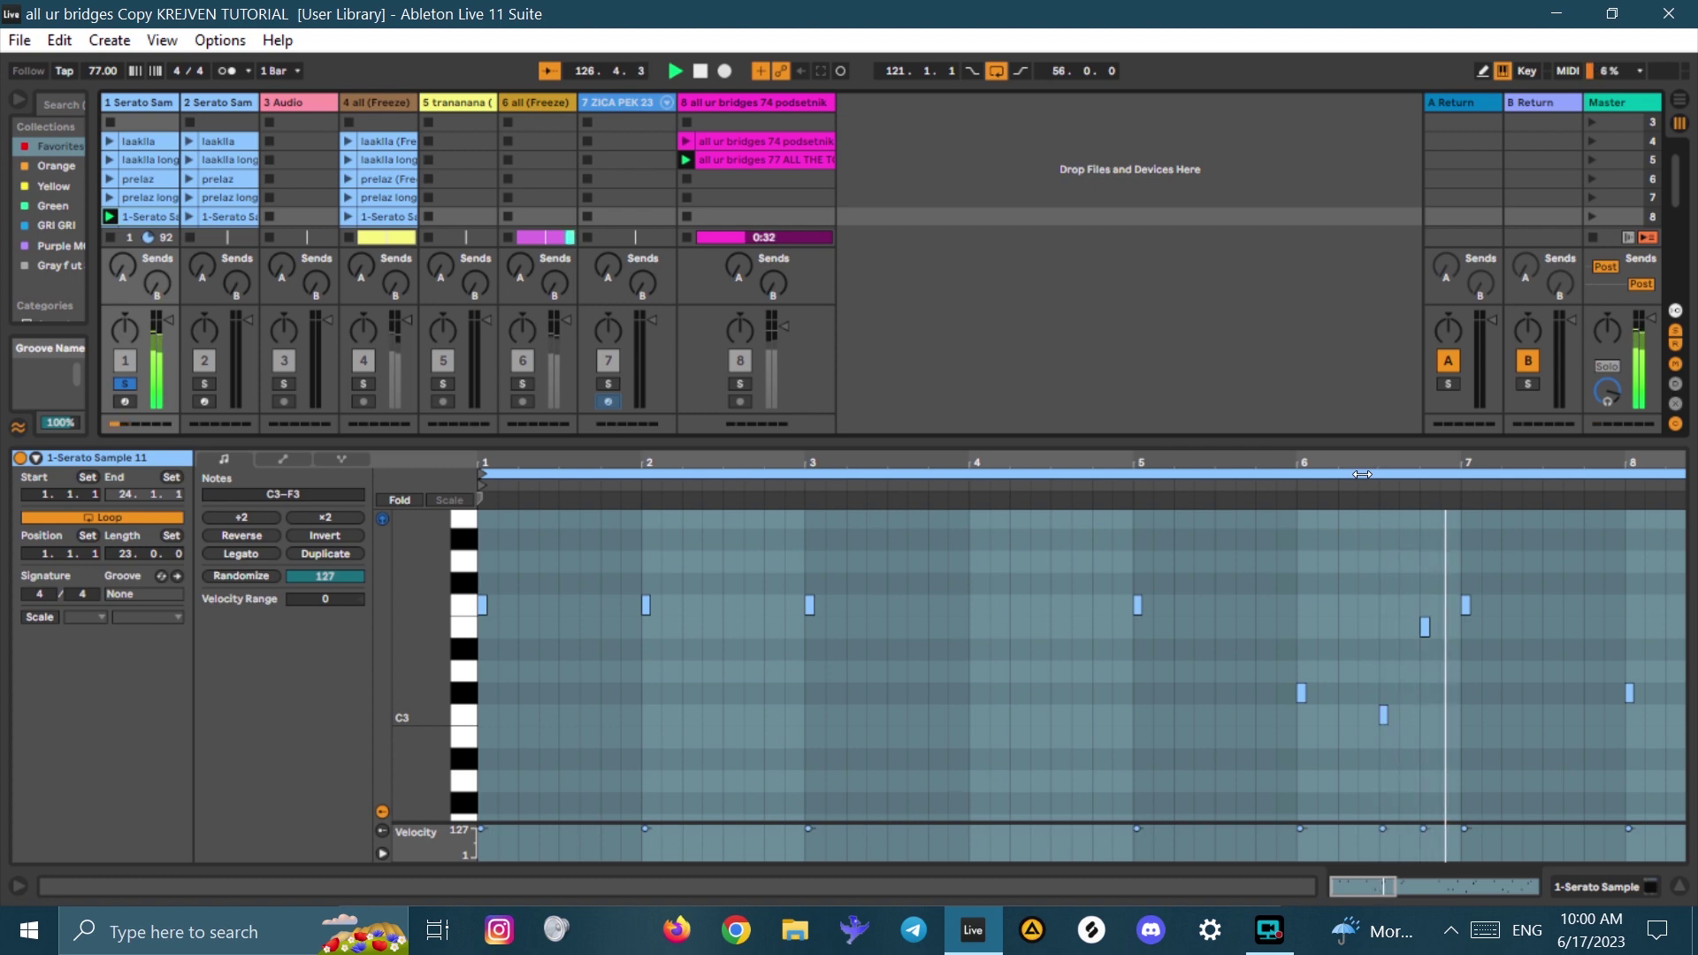
drag(747, 456, 747, 407)
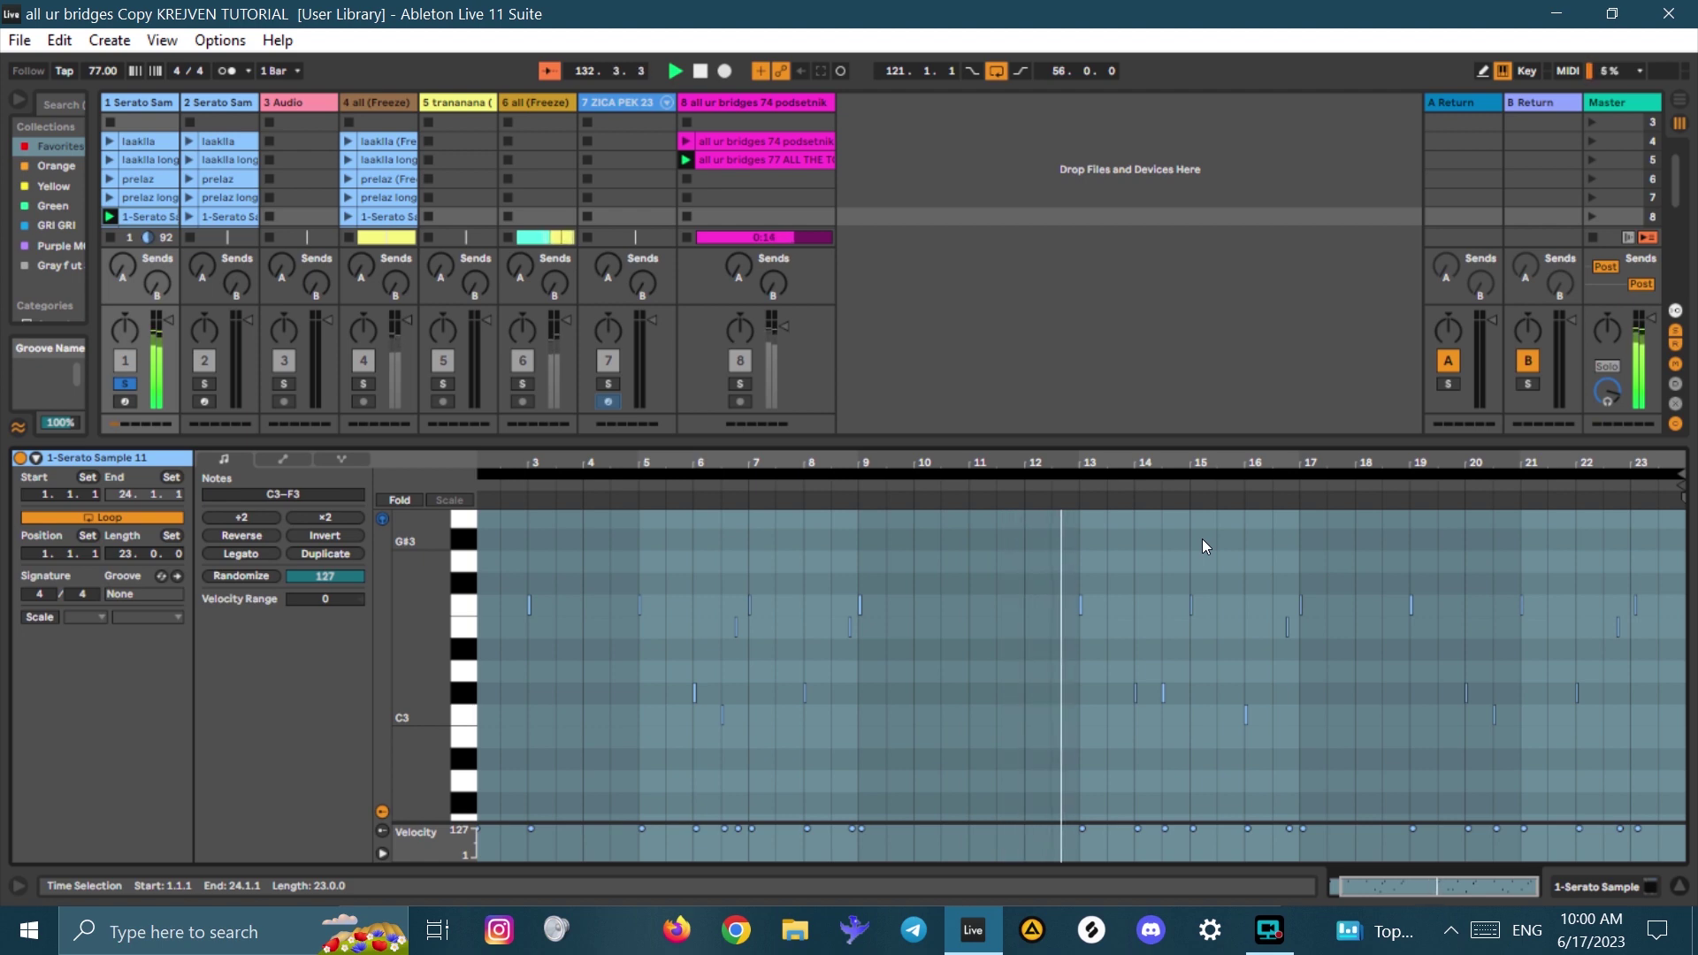
key(space)
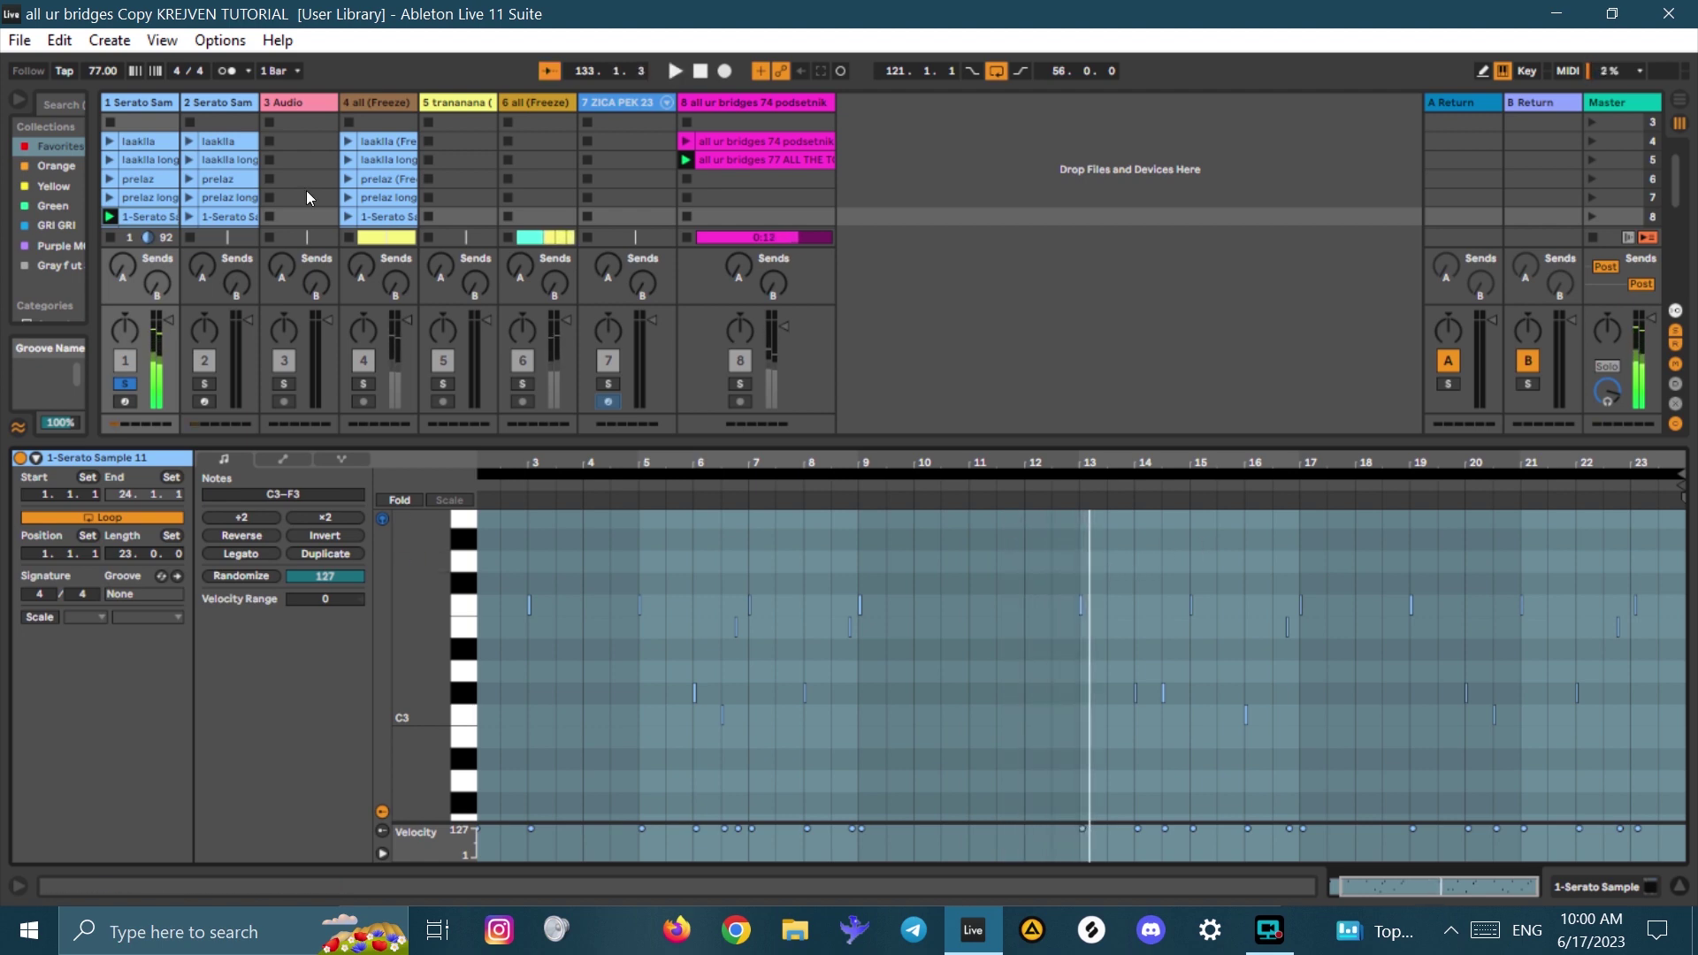
- Collapse the clip detail view so the session grid fills the window down to the frozen clips
scroll(310, 189, down, 5)
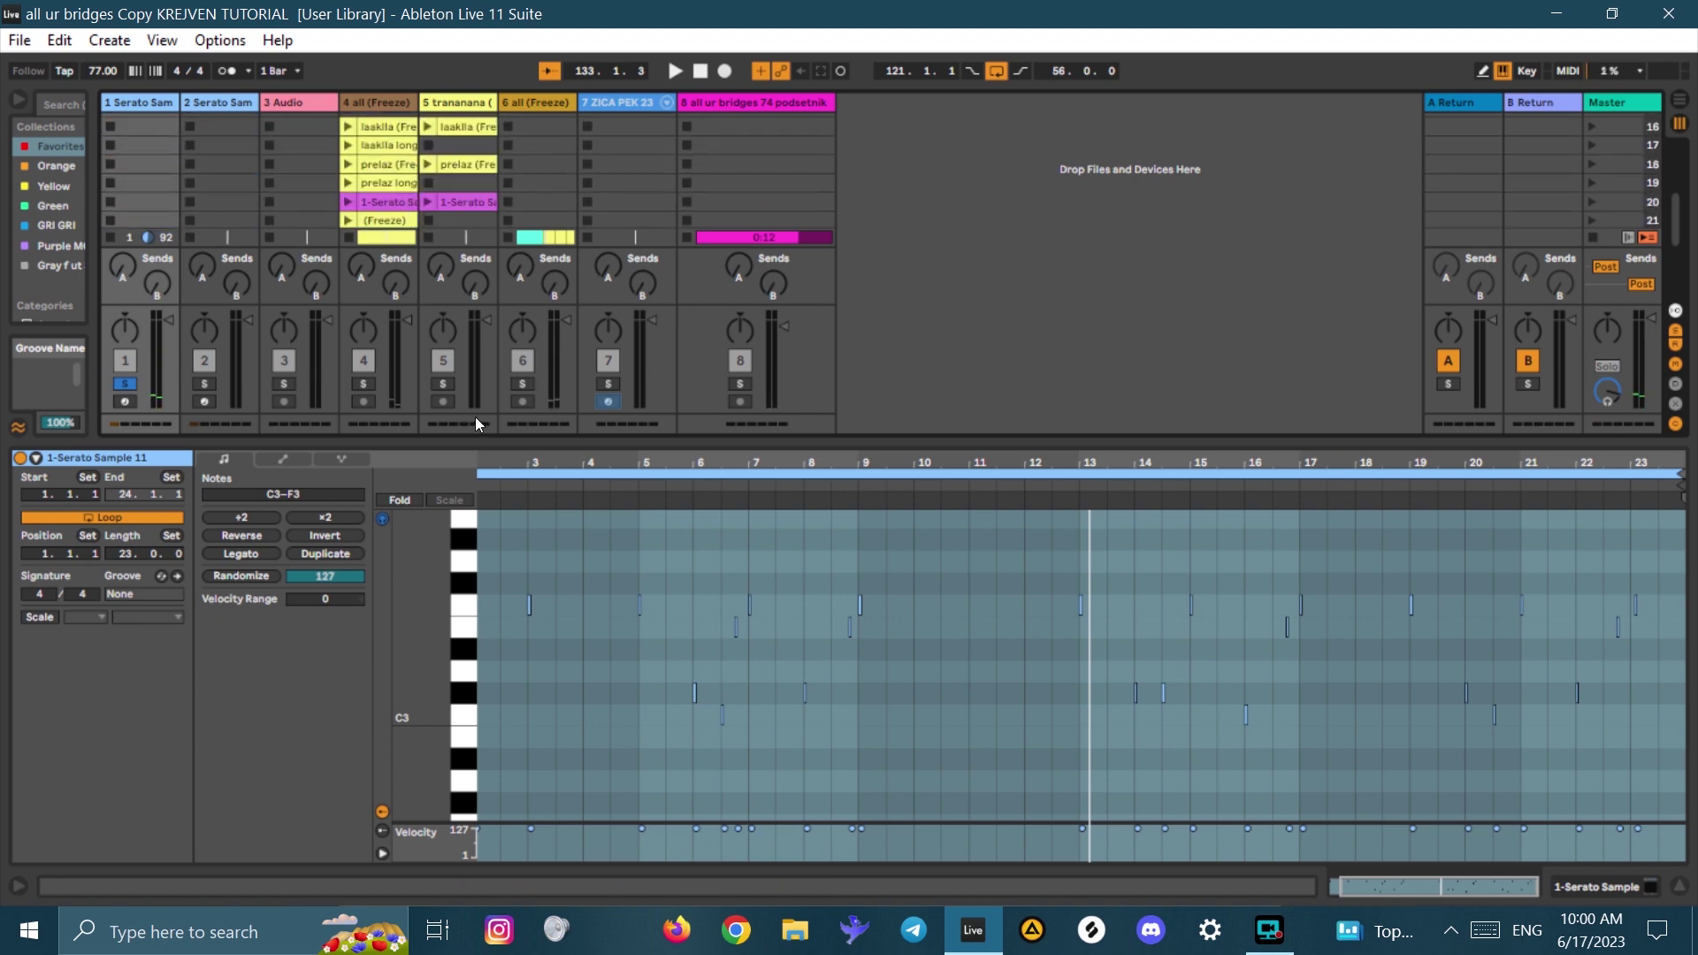
click(458, 567)
drag(427, 449, 424, 875)
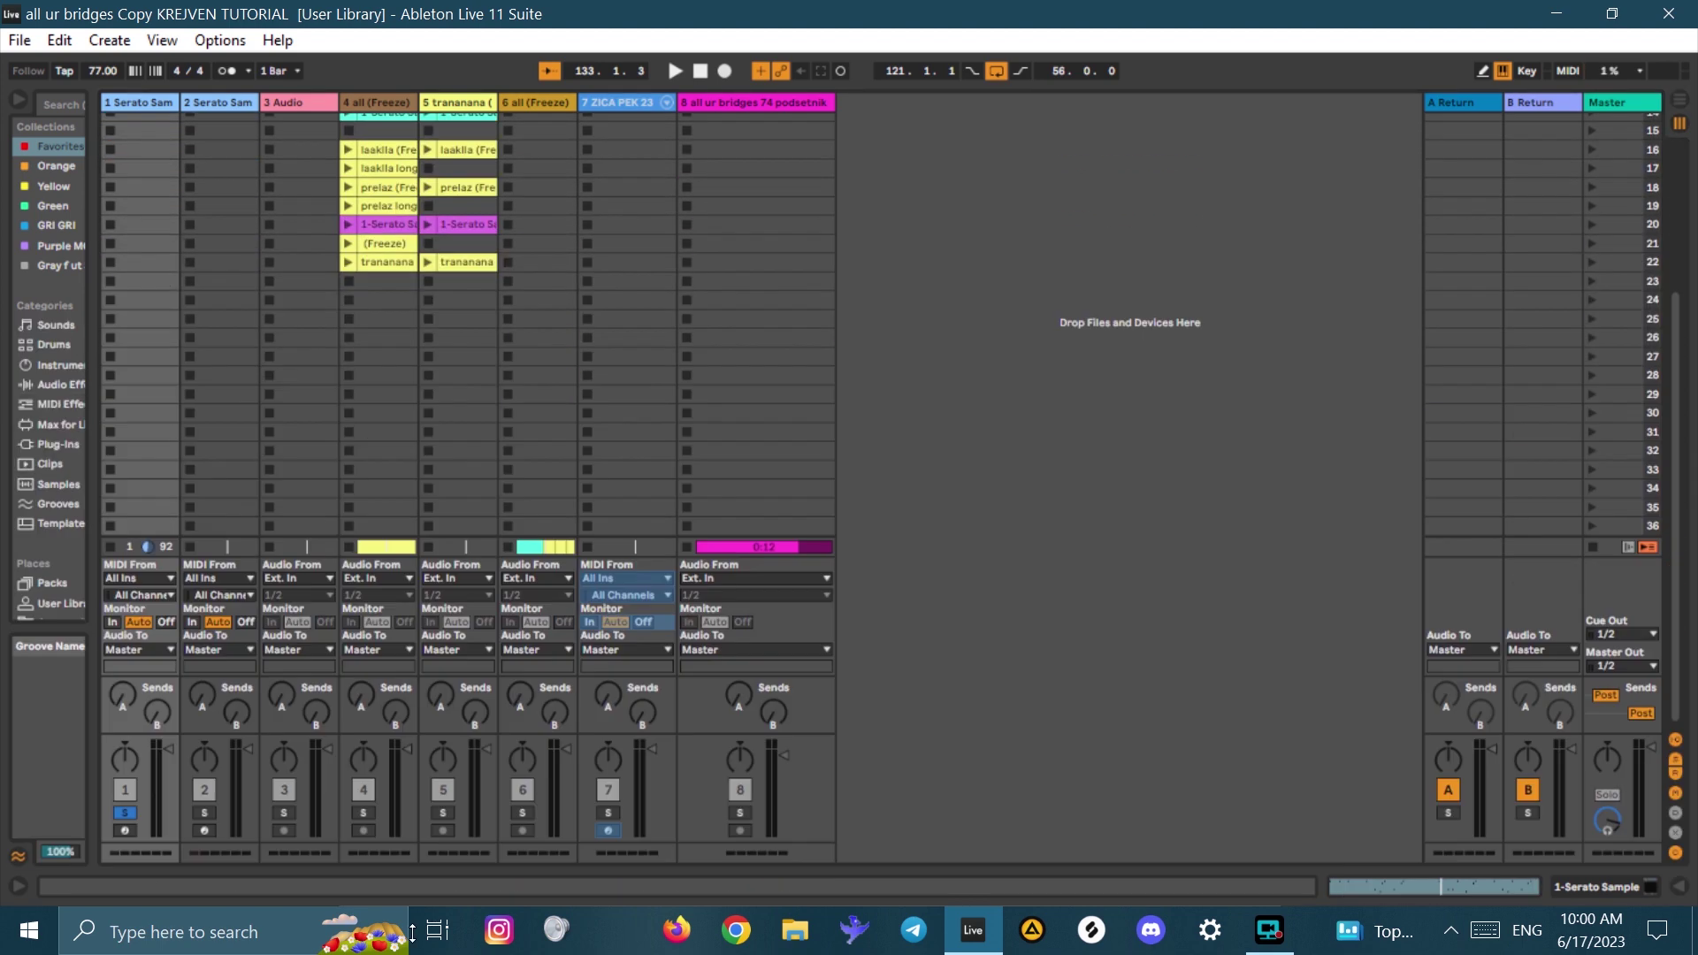
- Launch the "all (Freeze)" clip in scene 13 of track 5 and solo that track
scroll(422, 401, up, 5)
click(428, 348)
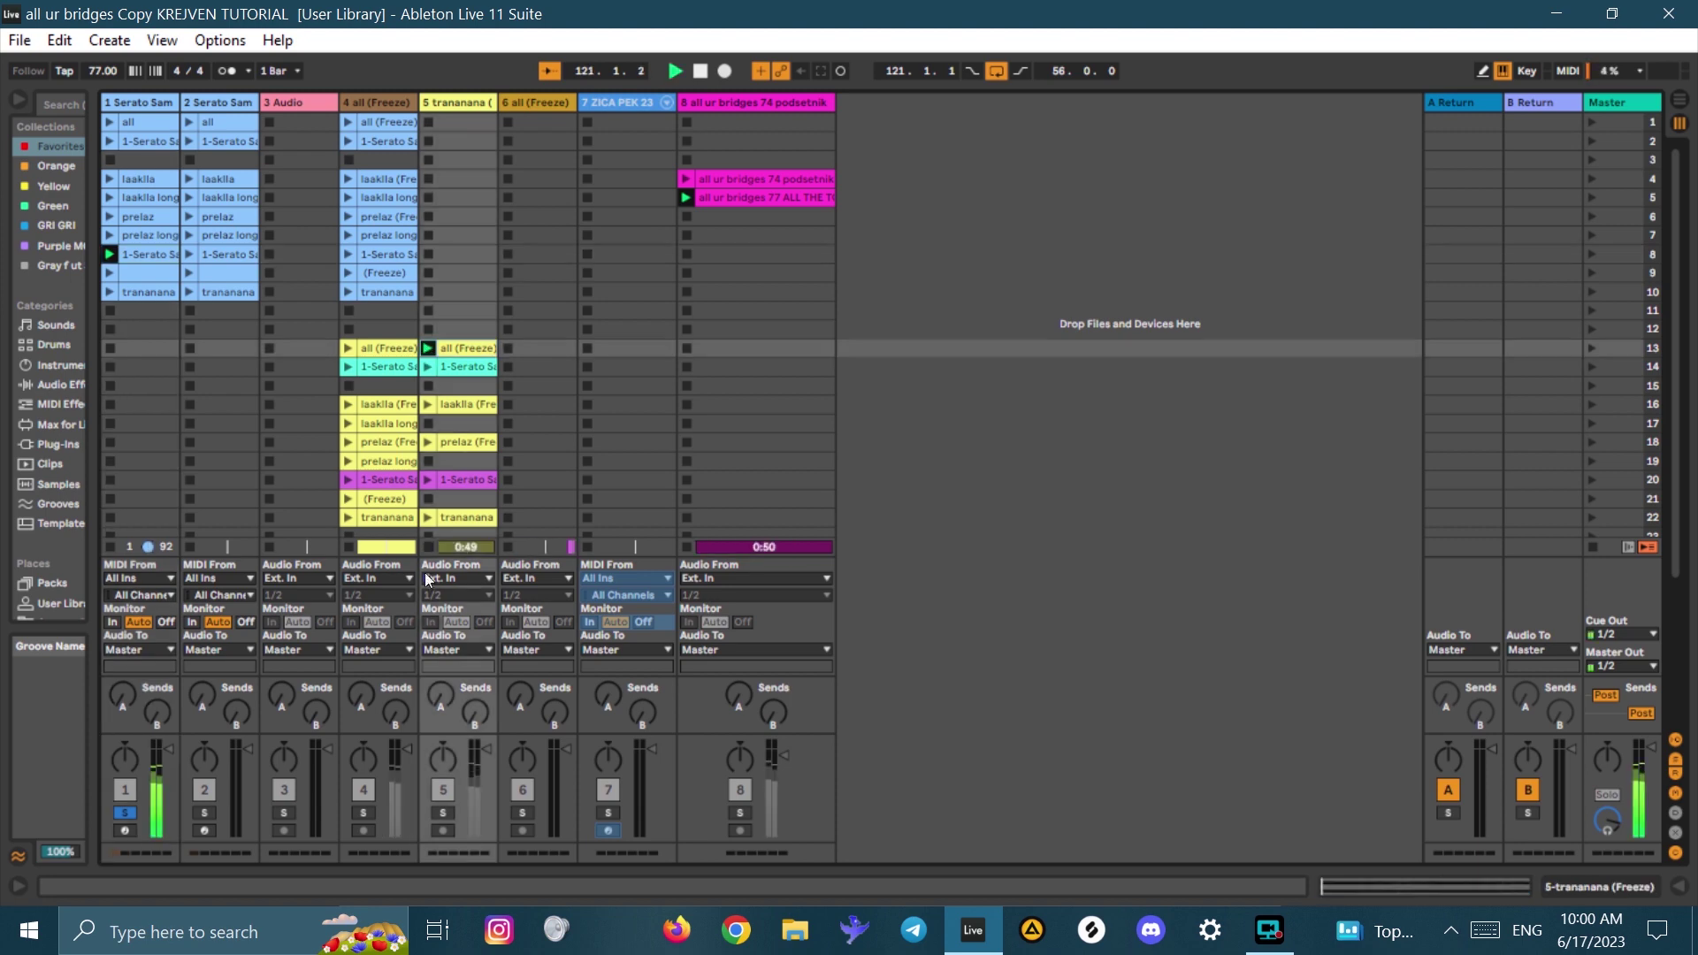
click(441, 811)
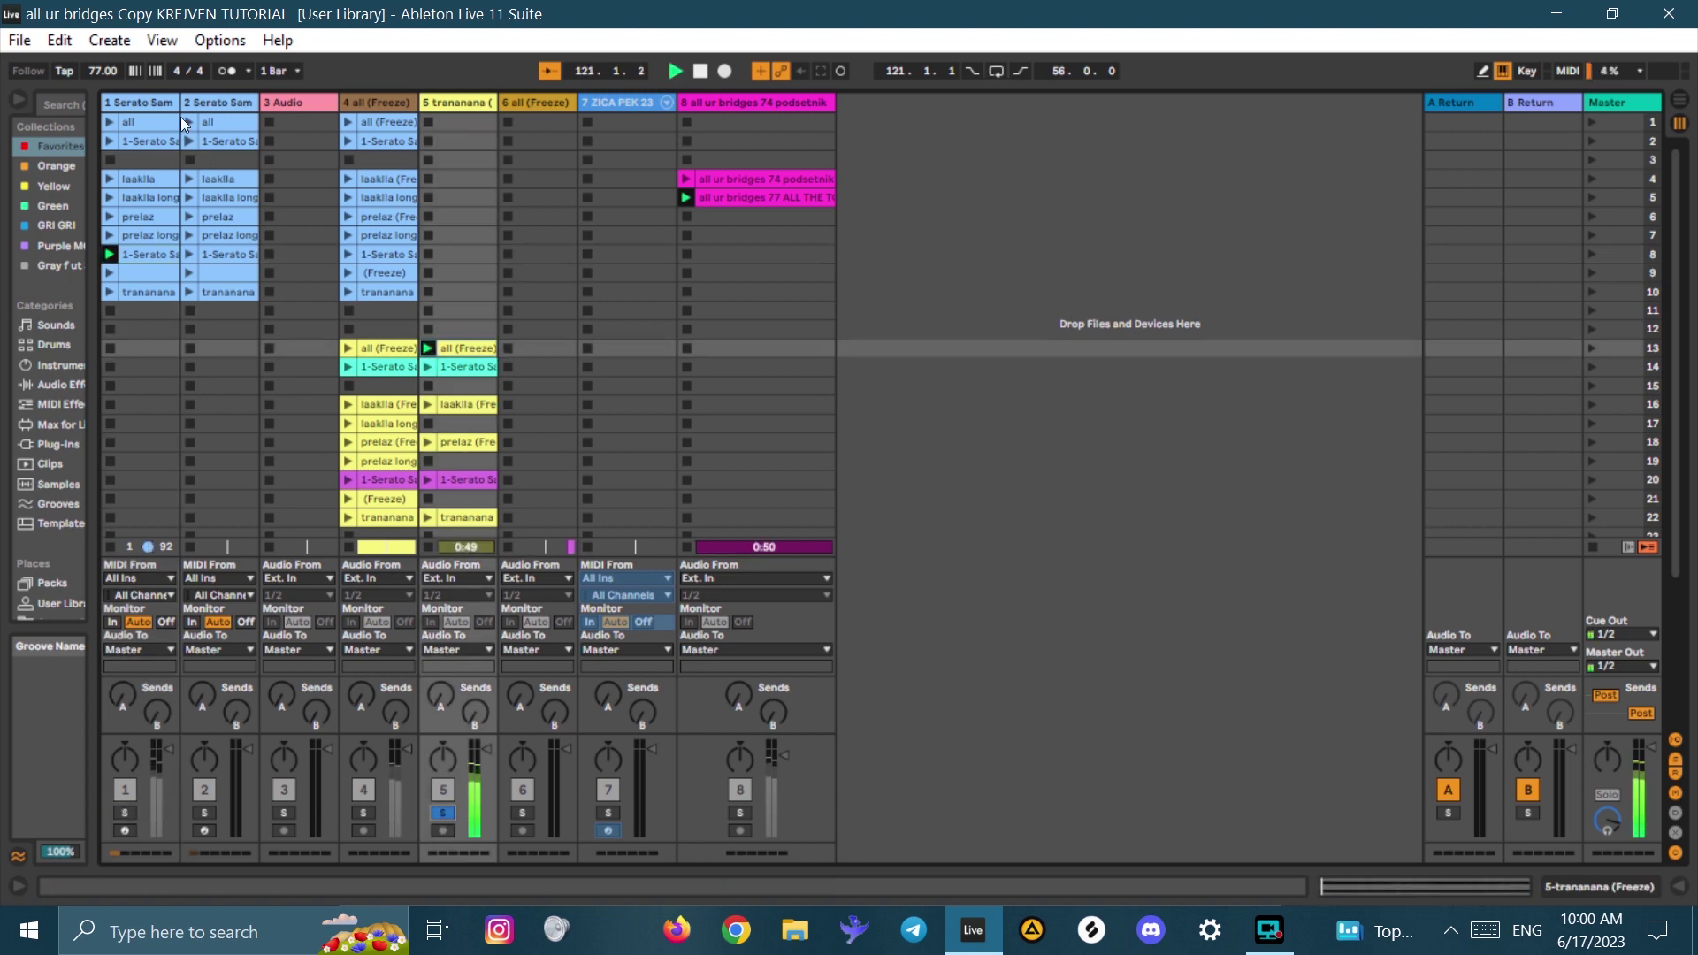
right_click(142, 99)
click(193, 224)
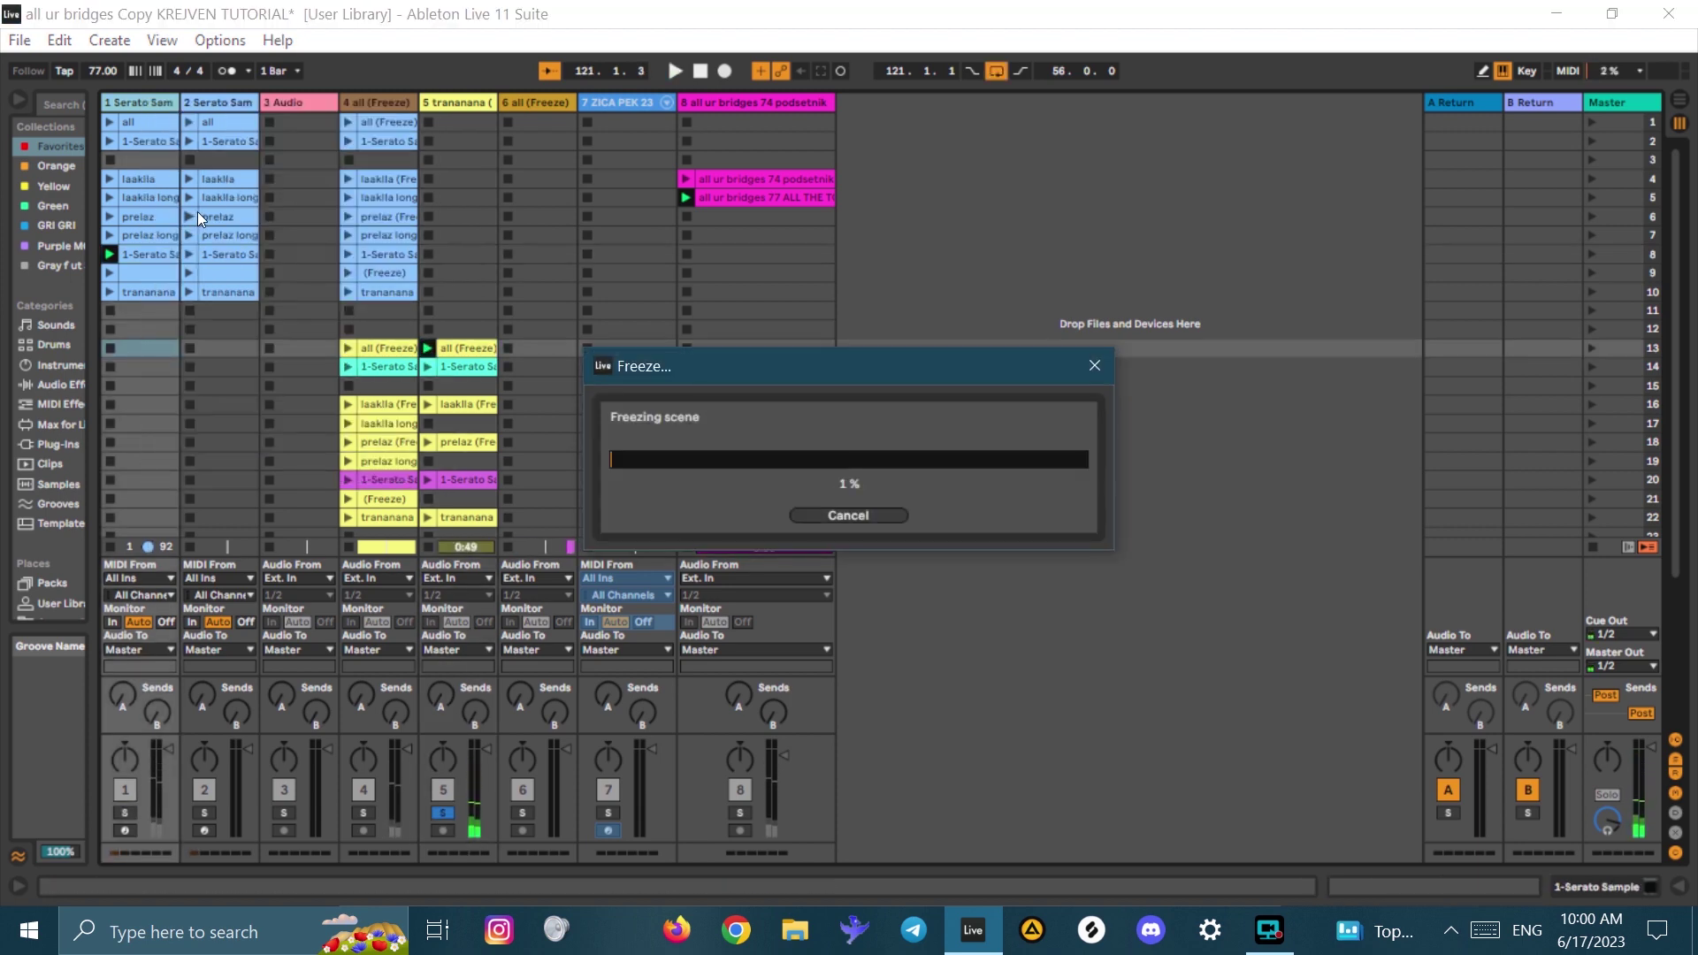
click(834, 518)
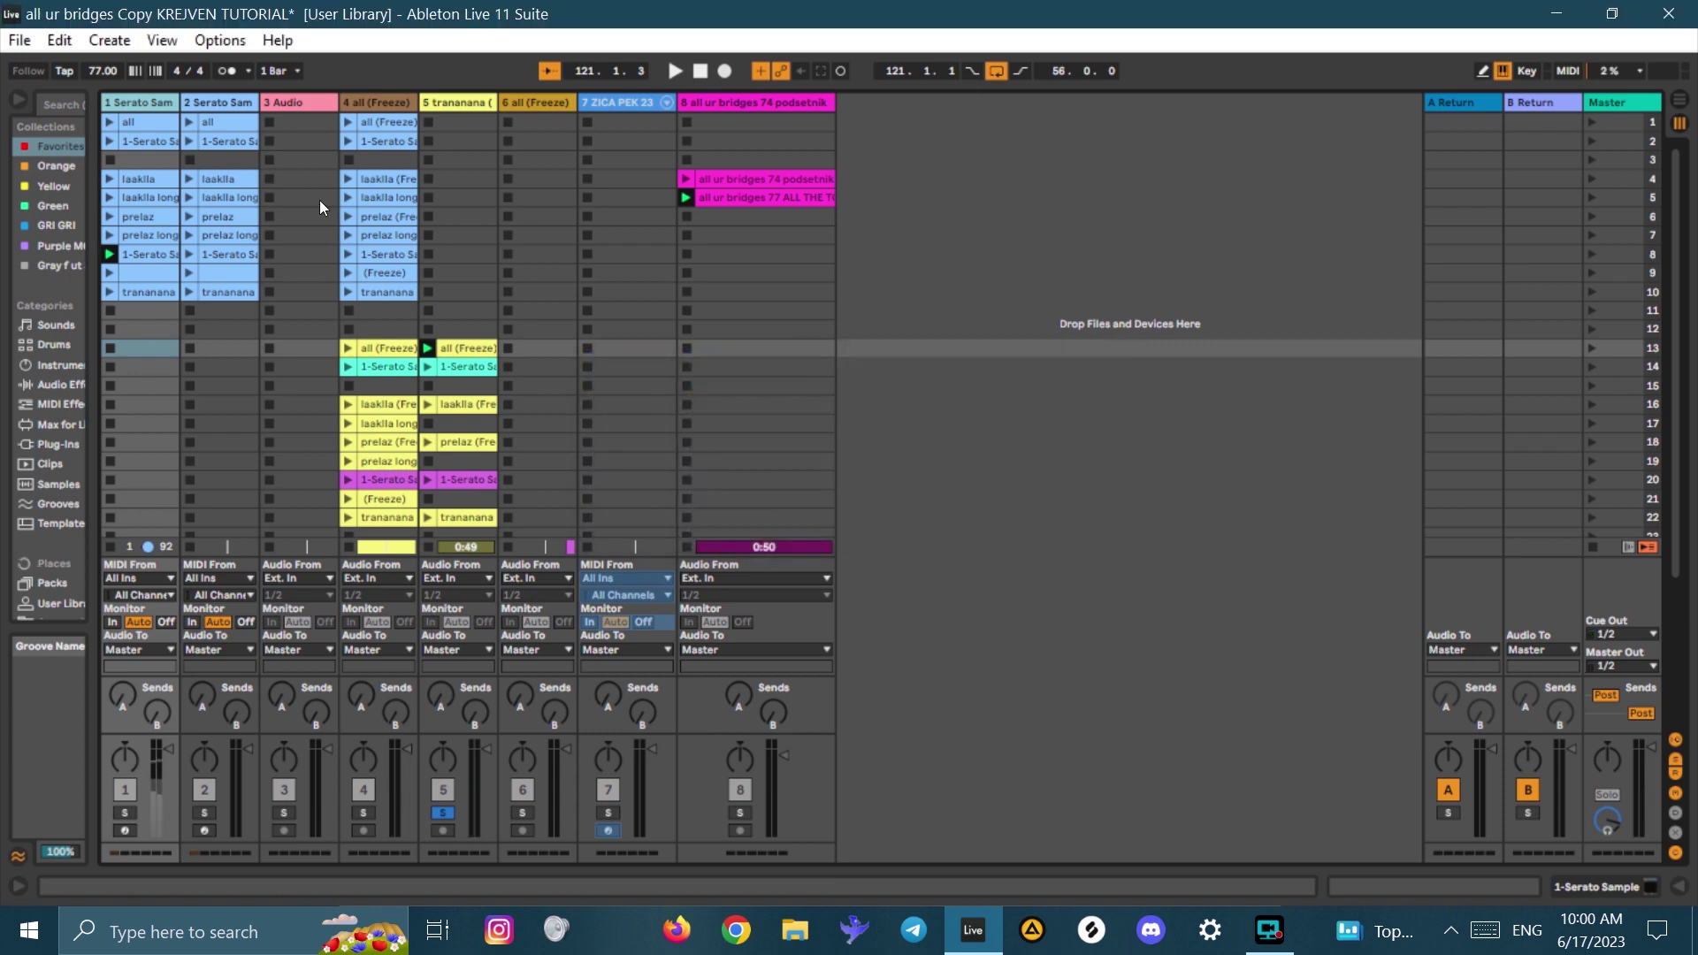
right_click(218, 98)
key(Escape)
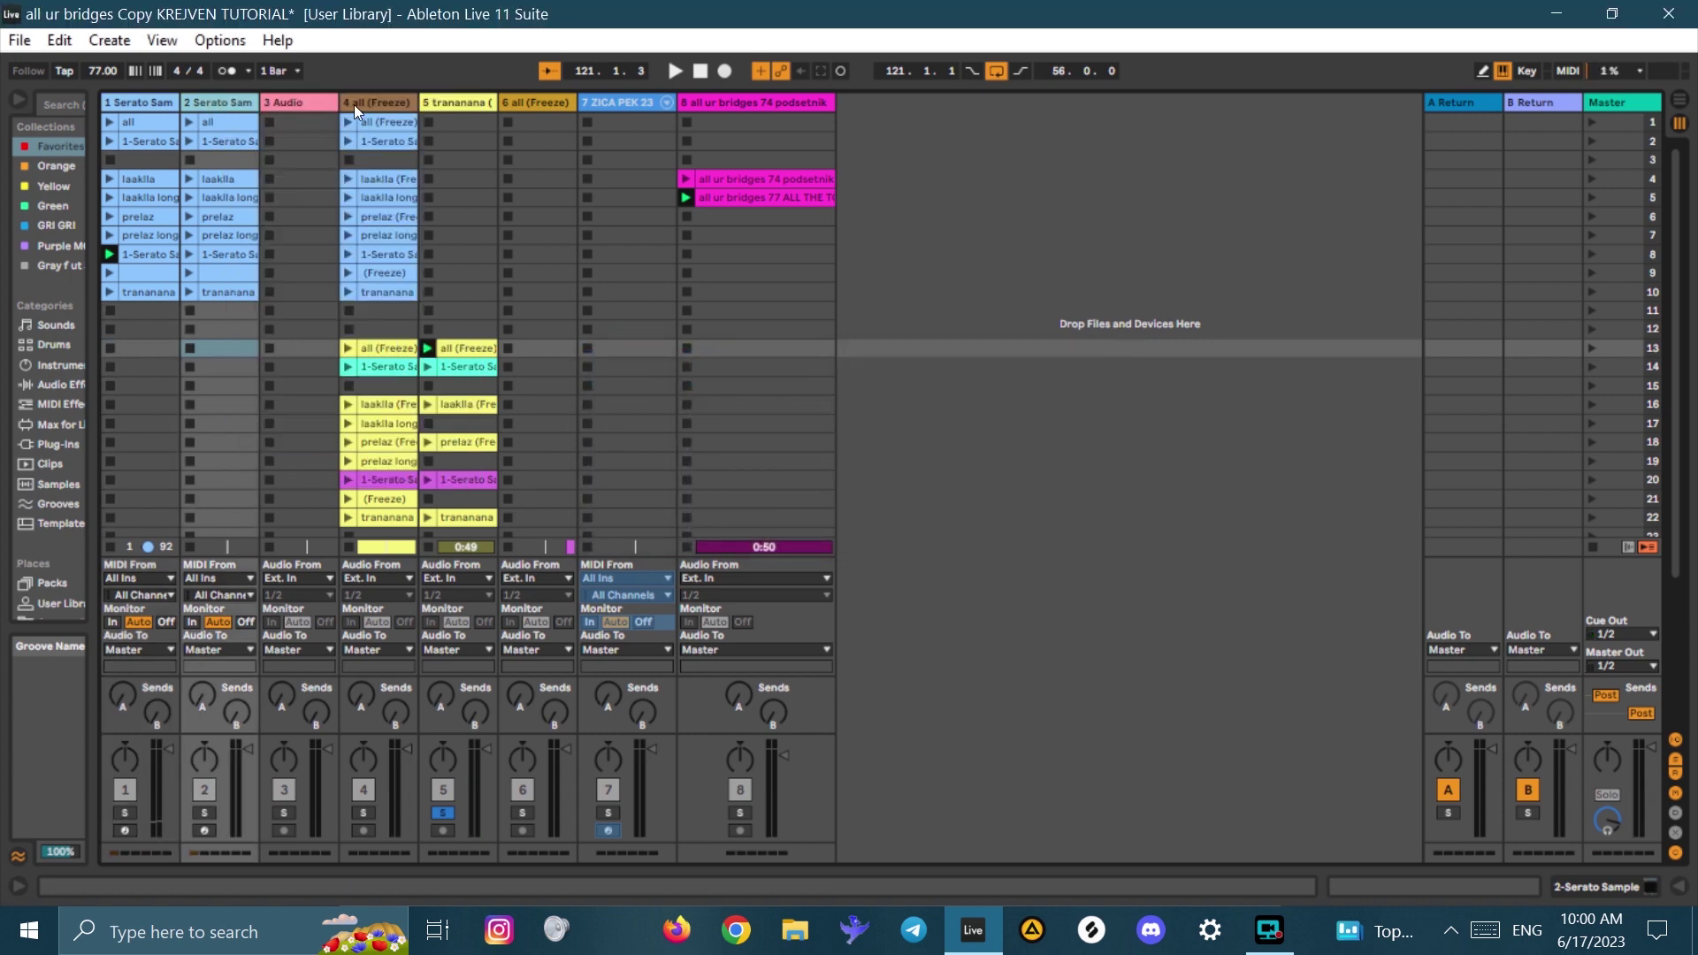
- Open the waveform of track 5's "all (Freeze)" clip and zoom in on its first bars while it plays
click(369, 104)
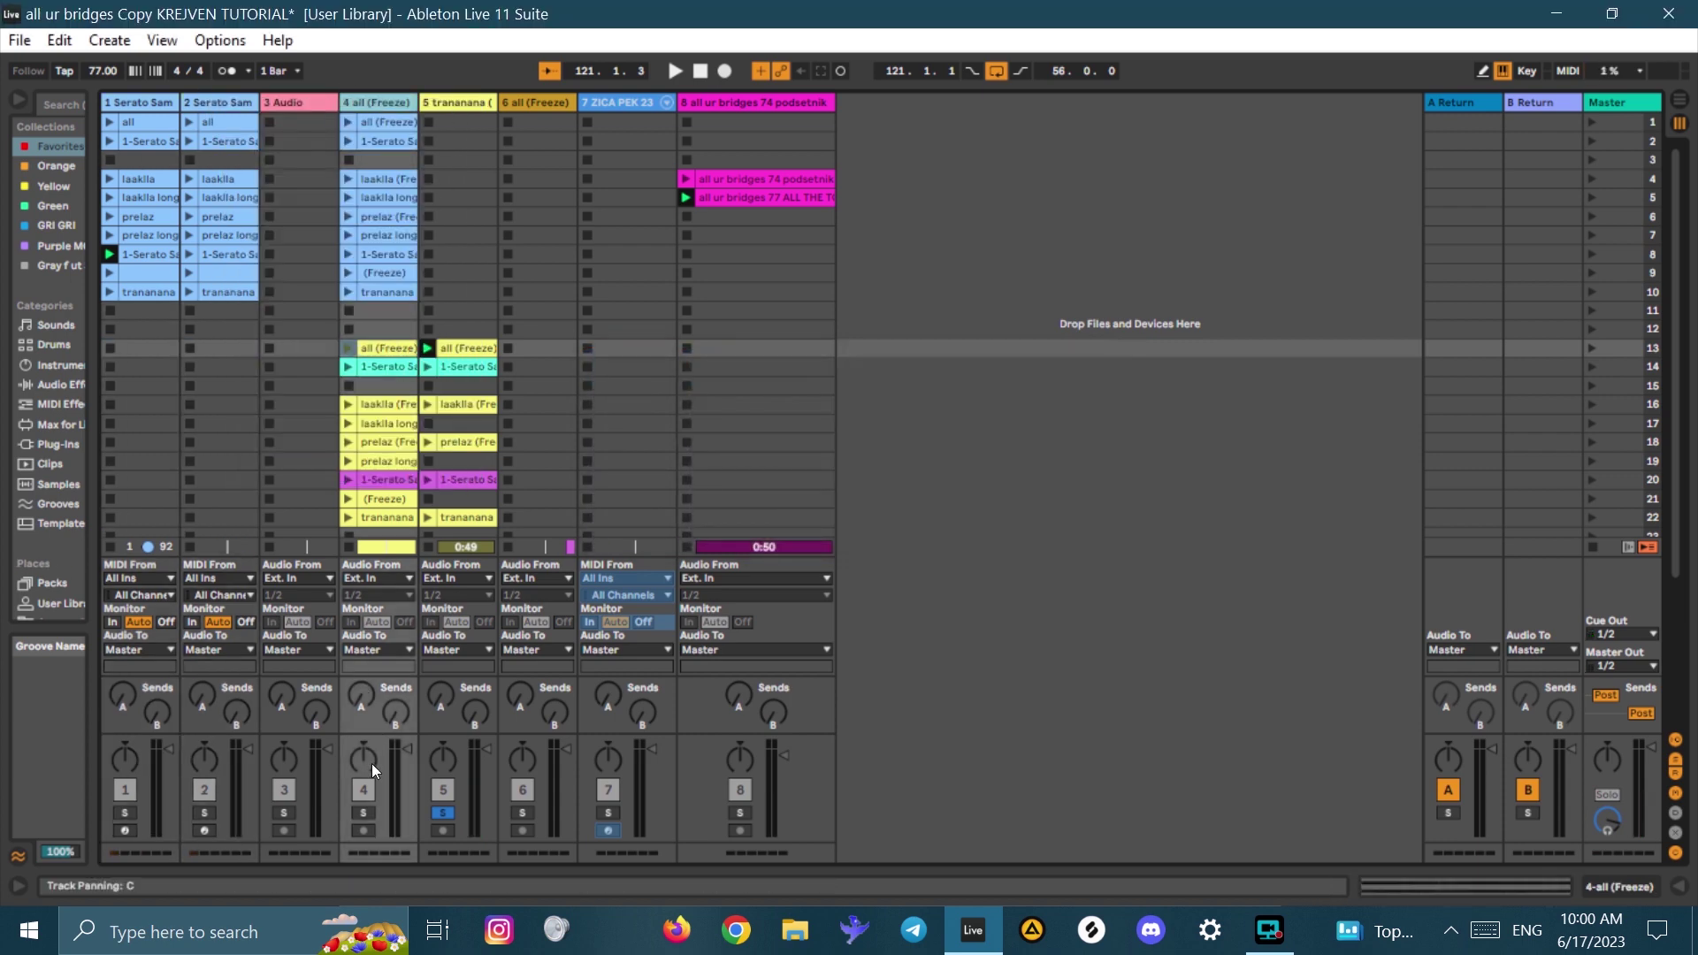
double_click(465, 349)
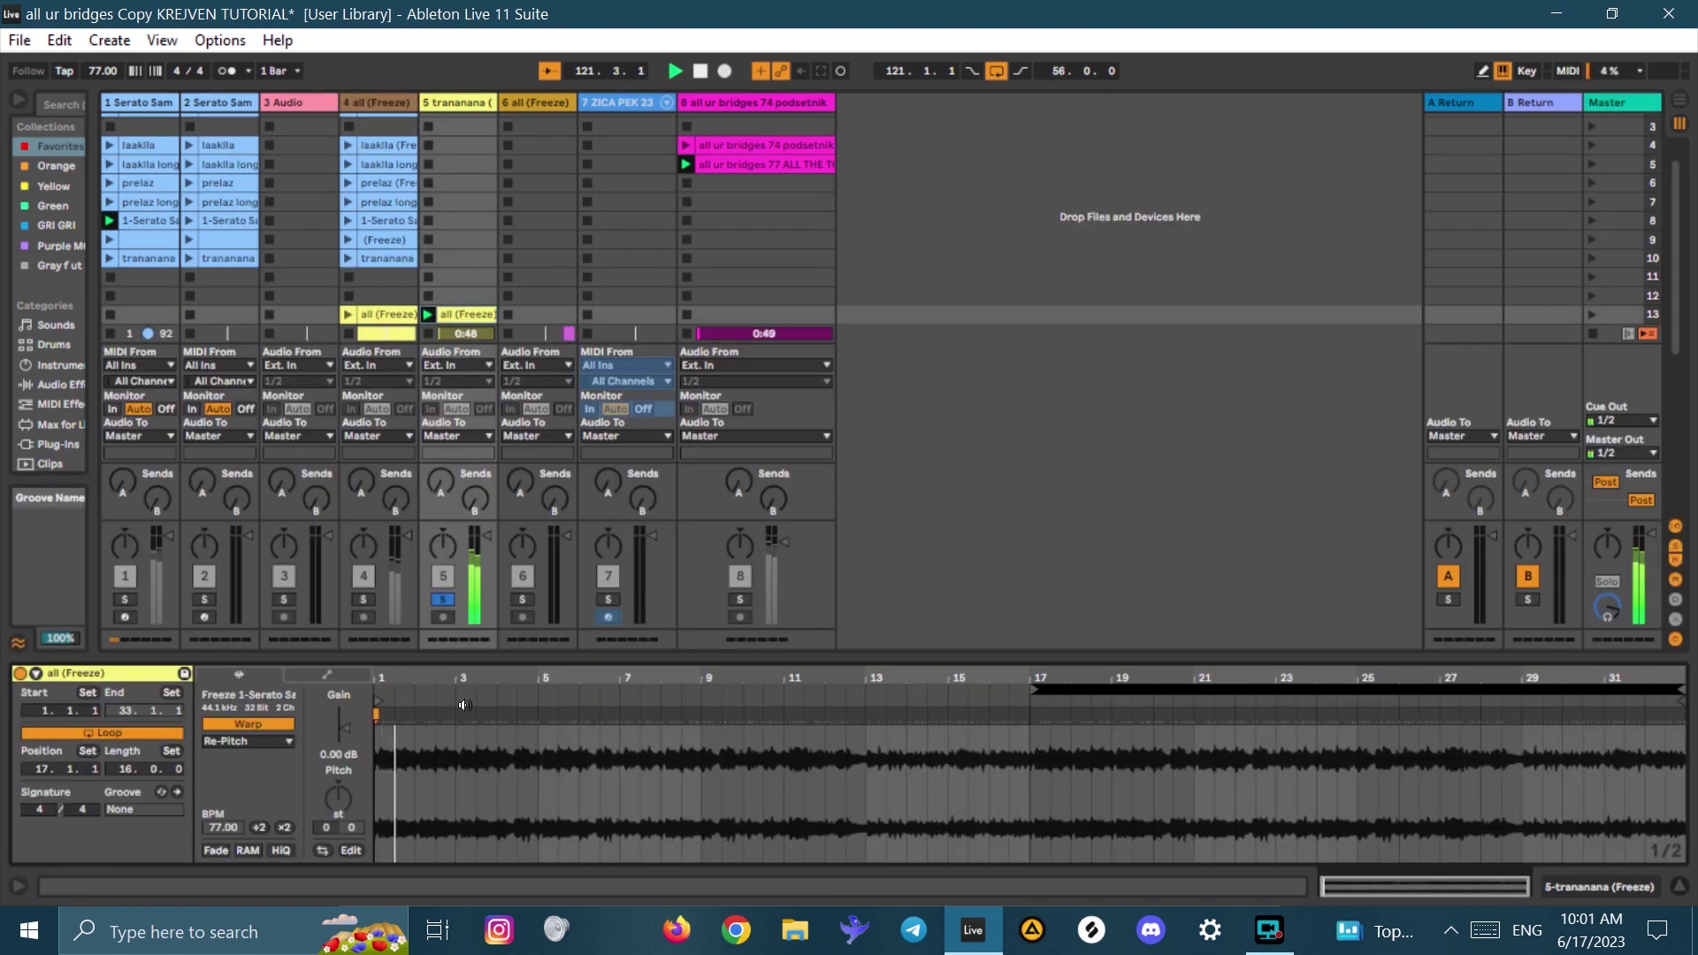
scroll(491, 674, up, 3)
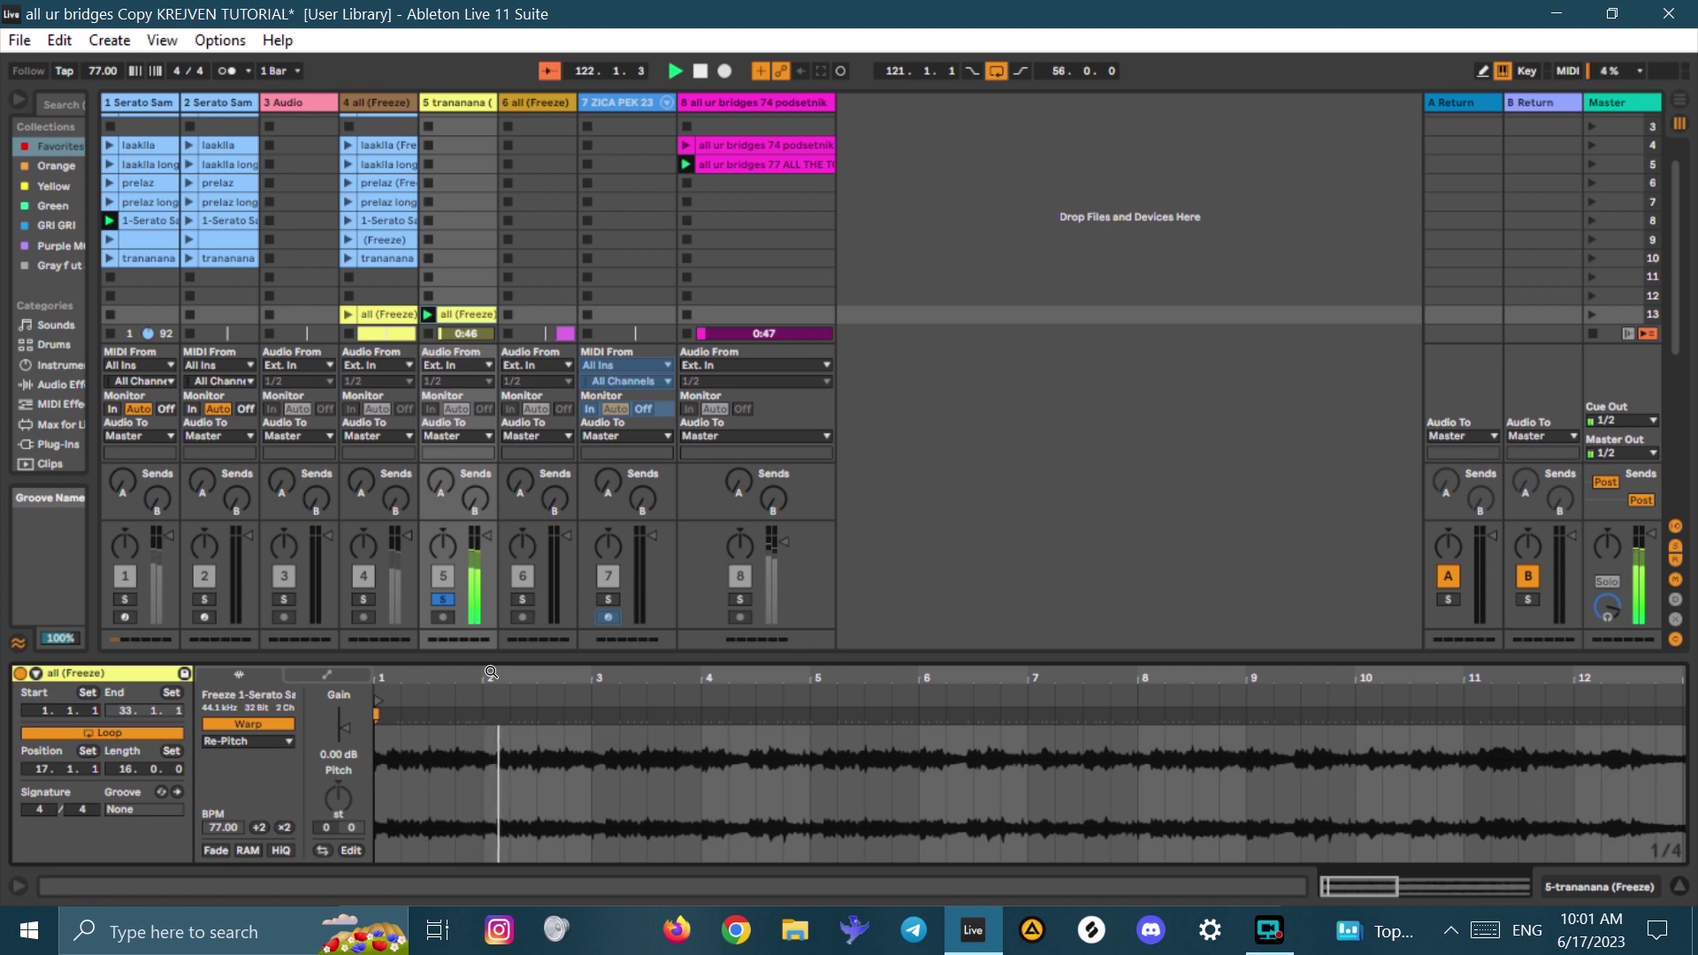
- Open the "all" MIDI clip in scene 1 of track 2 to view its notes, and save the set
scroll(566, 243, down, 5)
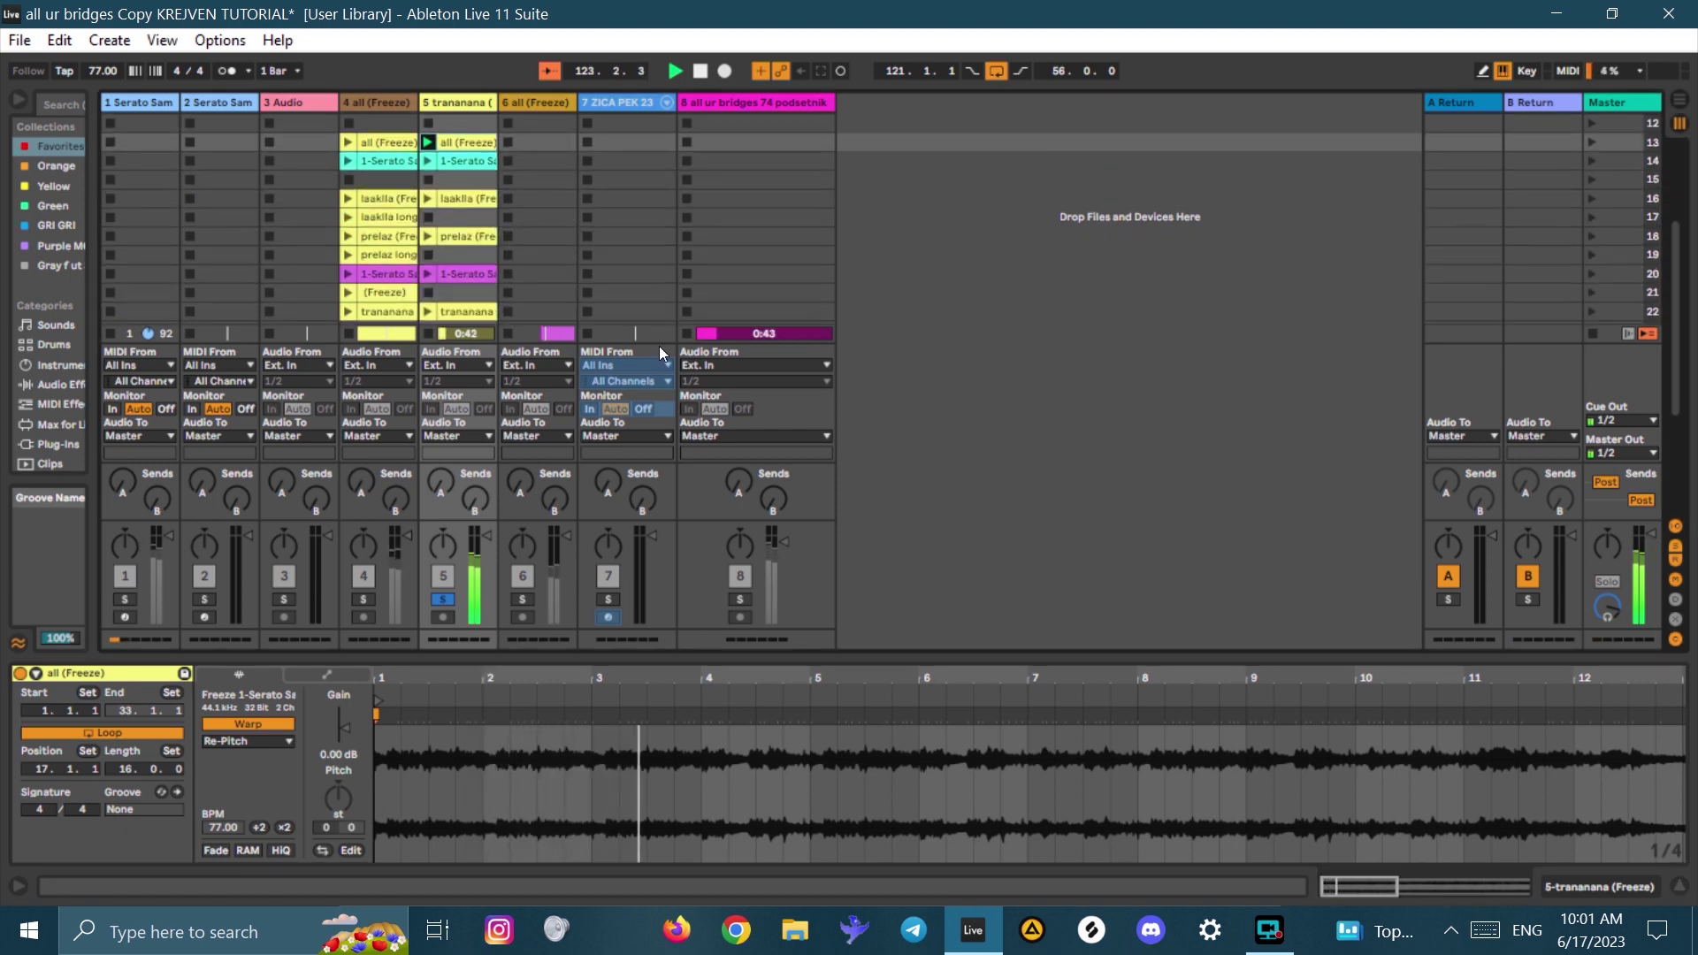
scroll(464, 233, up, 6)
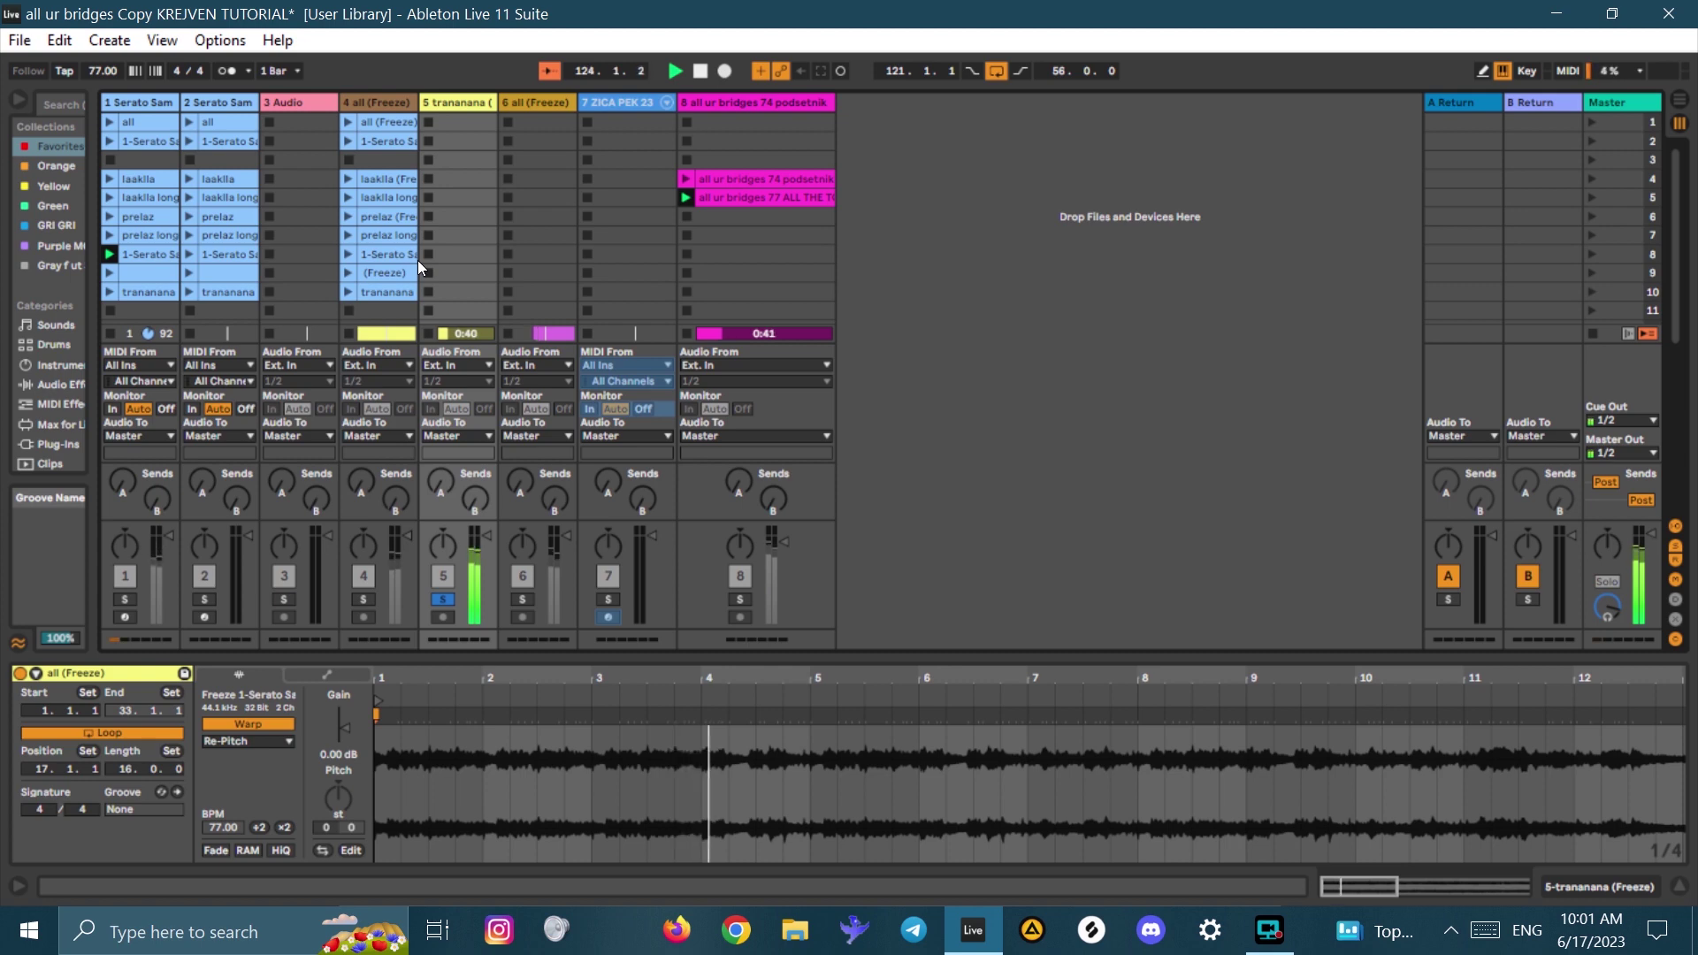
click(220, 130)
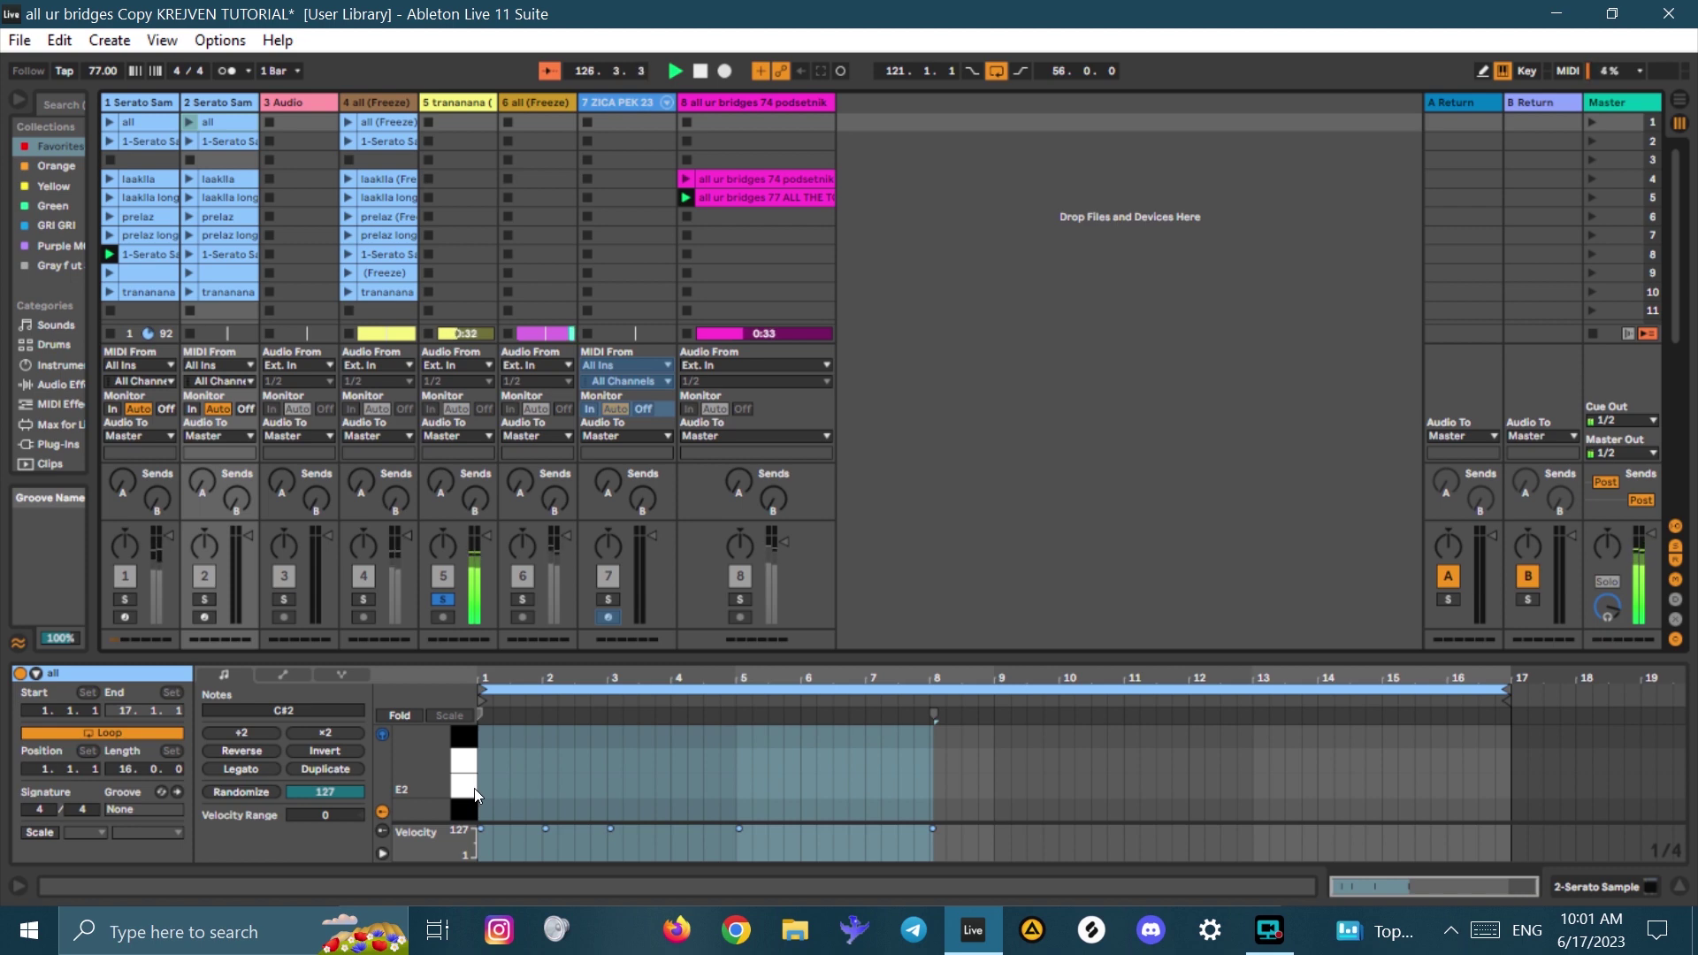
scroll(369, 272, down, 5)
key(ctrl+s)
scroll(370, 271, up, 4)
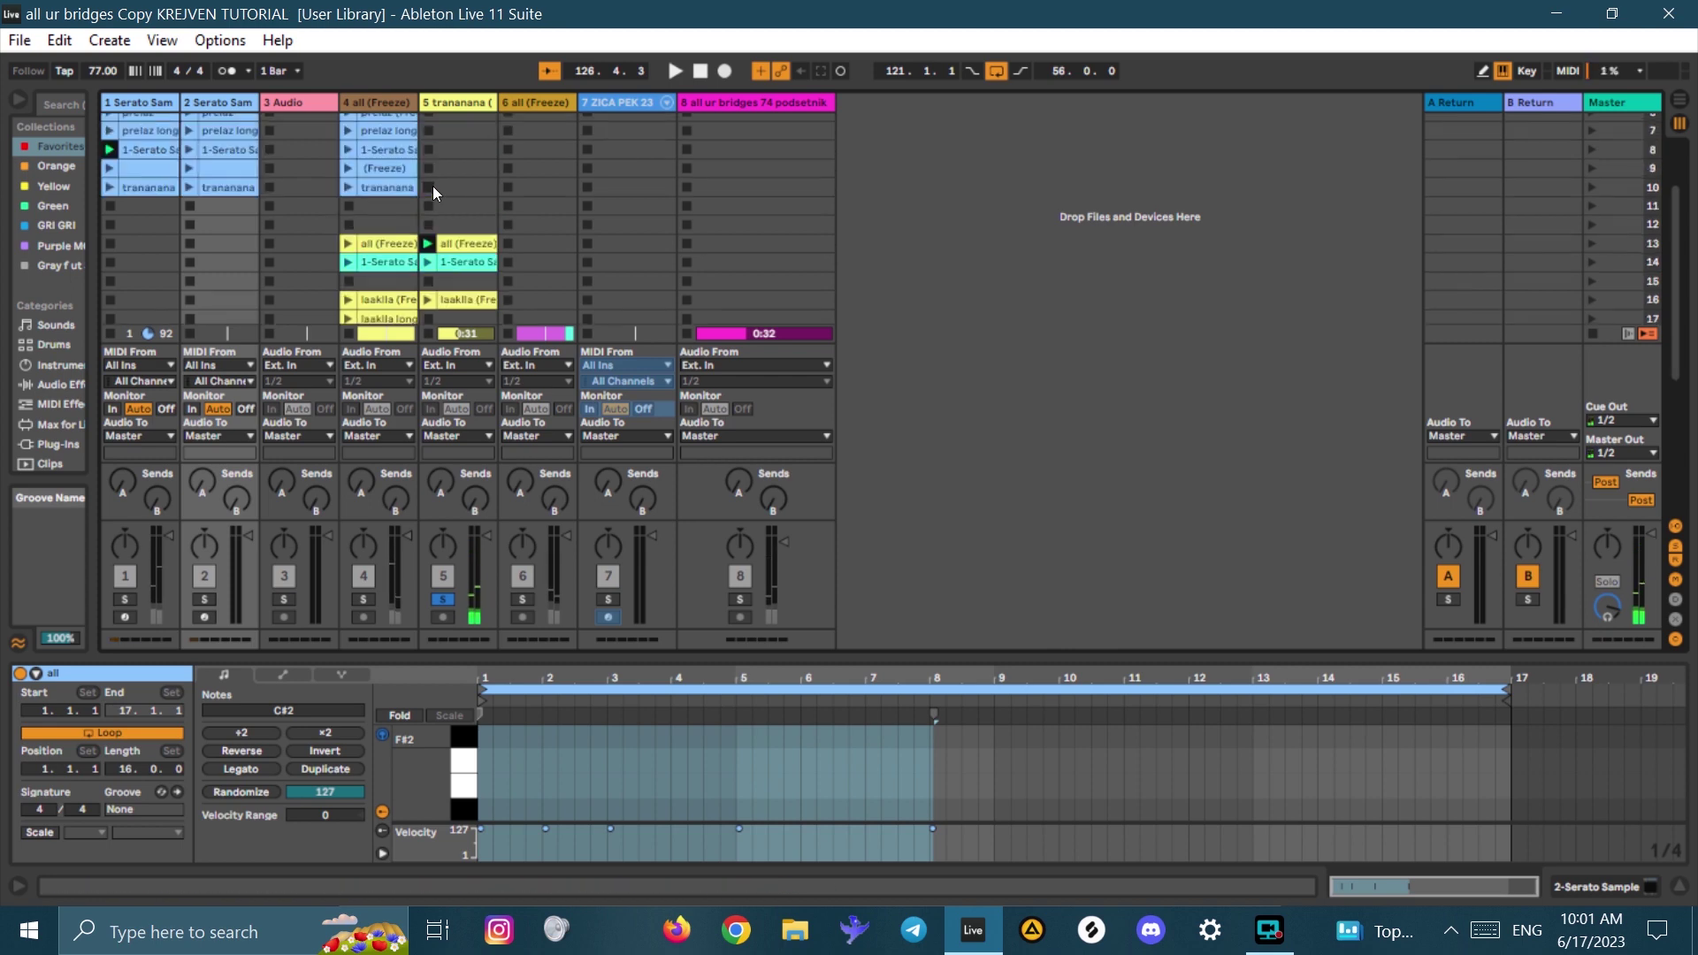
- Launch the "1-Serato Sample 8 (Freeze)" clip in scene 14 of track 5, and open its MIDI source clip in scene 2 of track 1
click(428, 262)
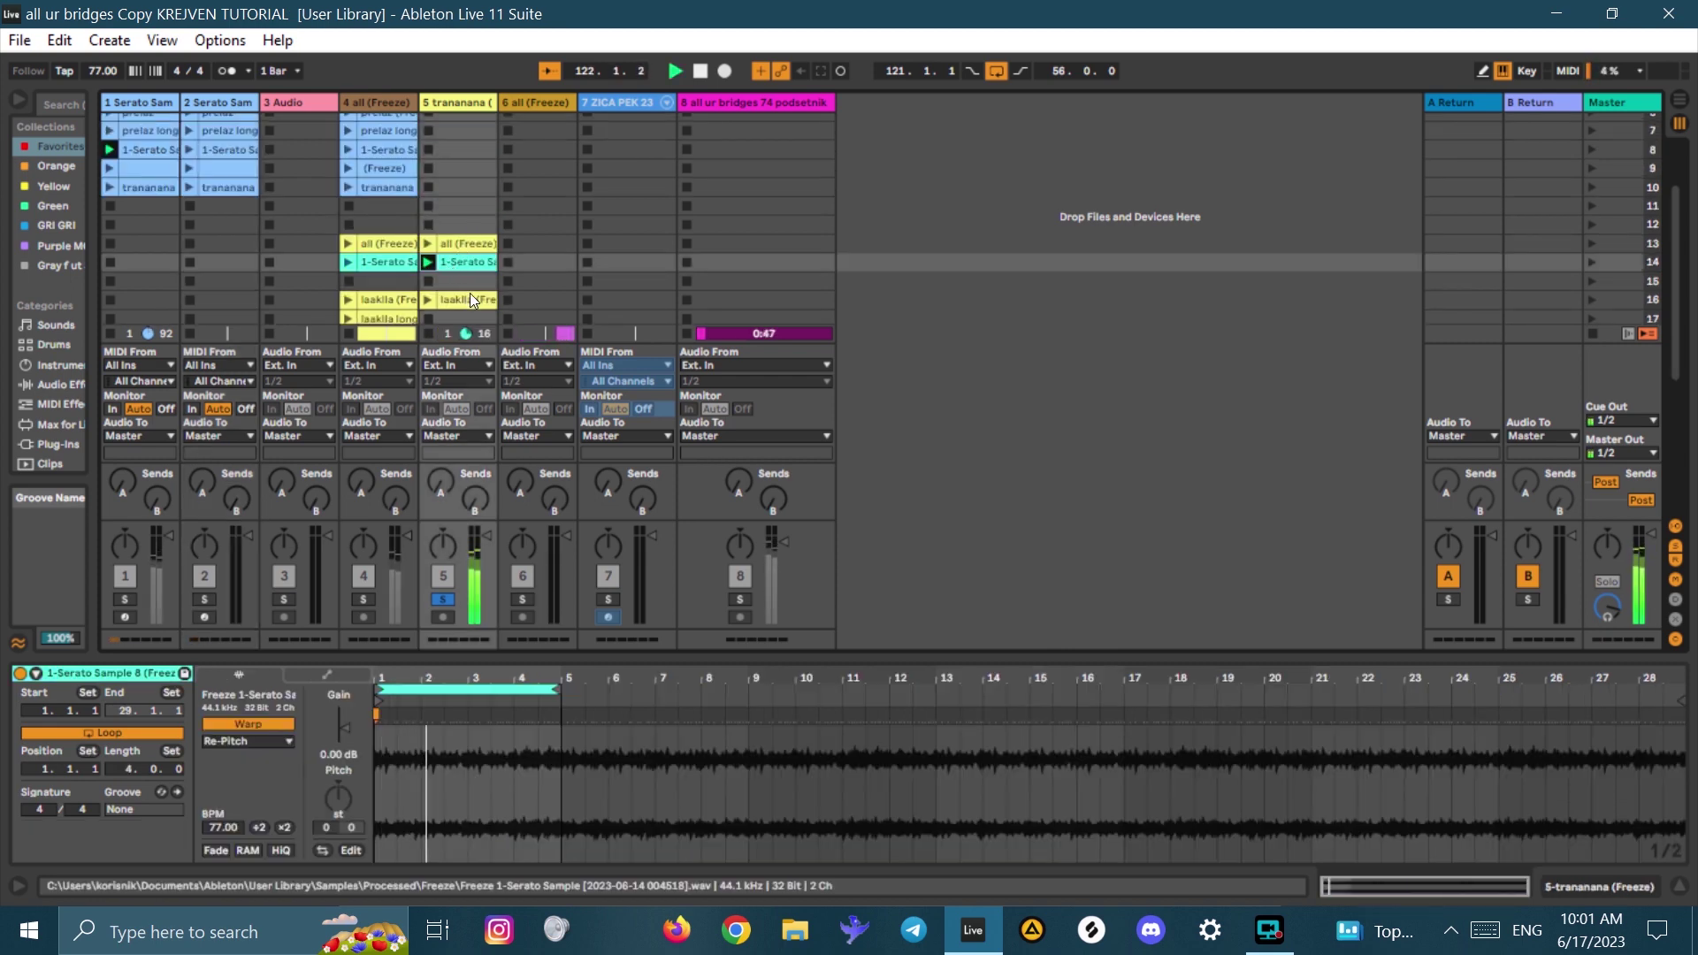
scroll(403, 285, up, 3)
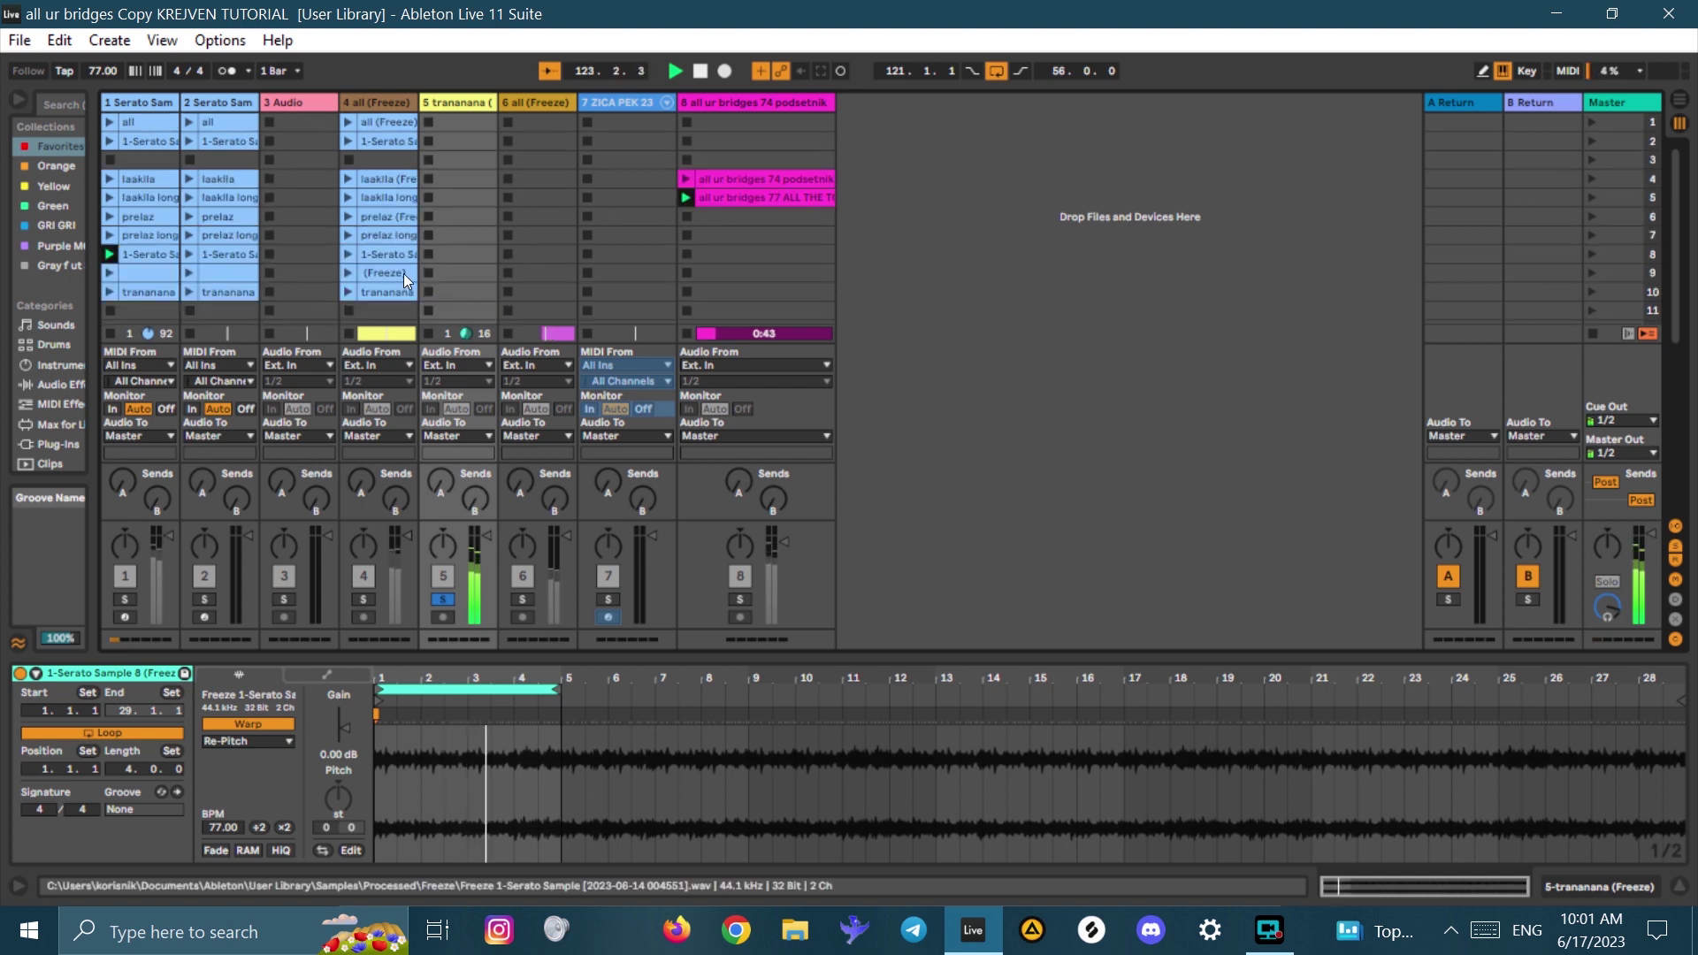
scroll(404, 273, down, 4)
scroll(403, 273, up, 4)
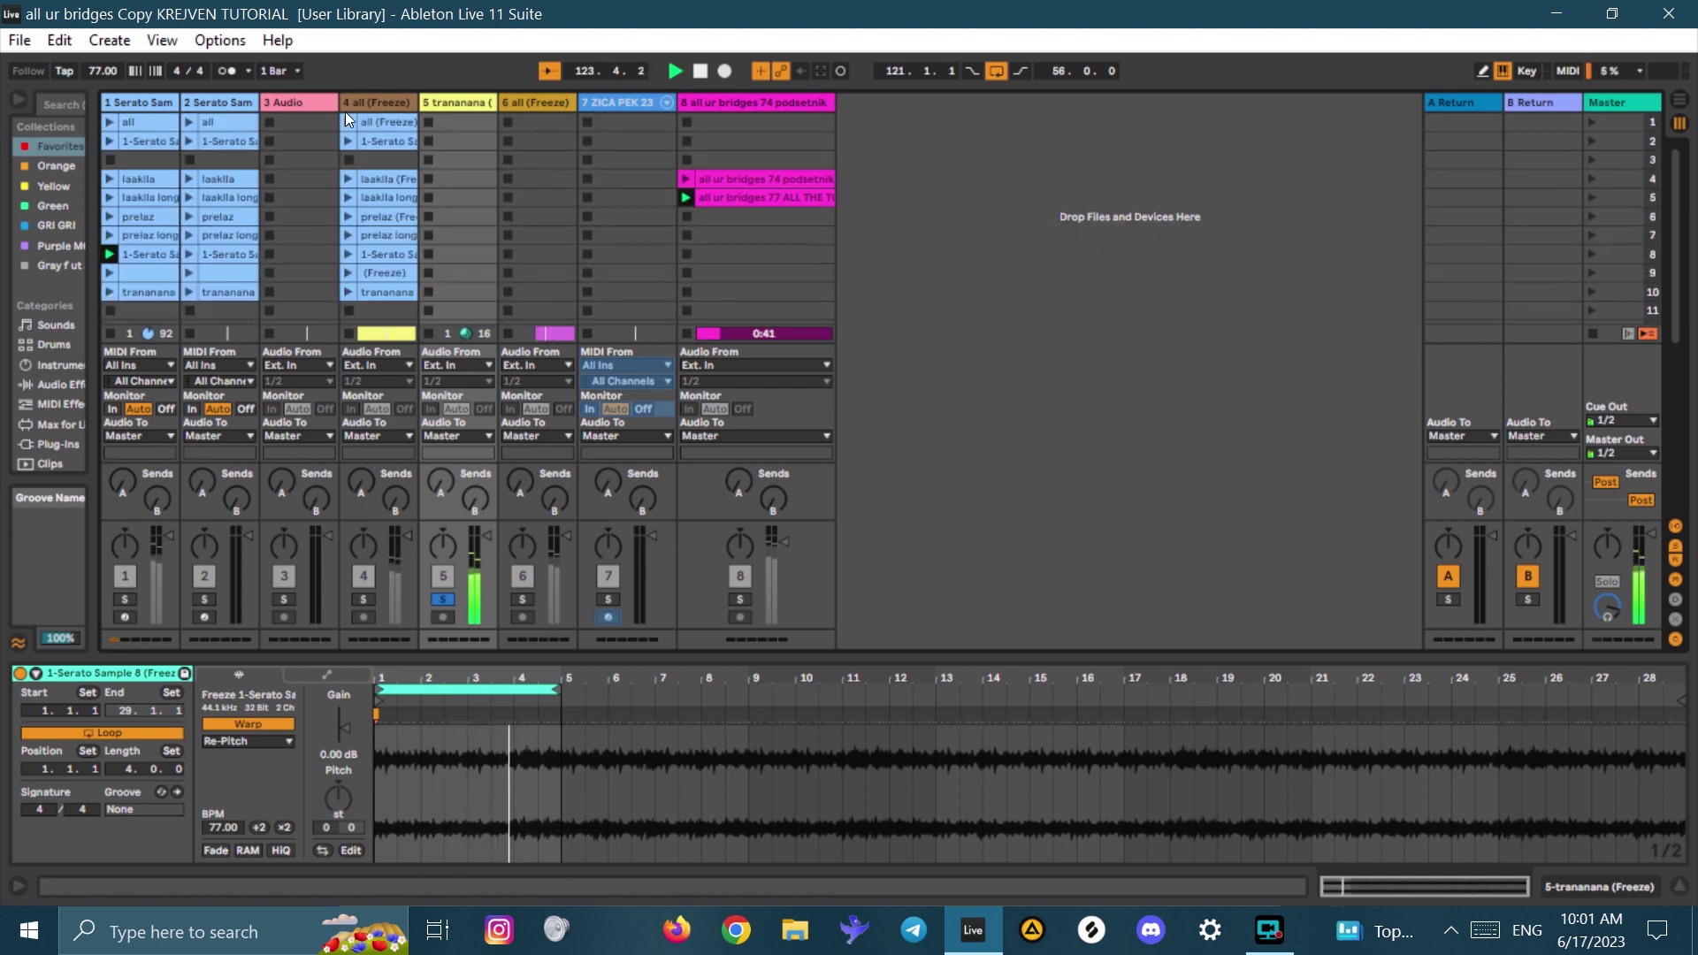
click(145, 140)
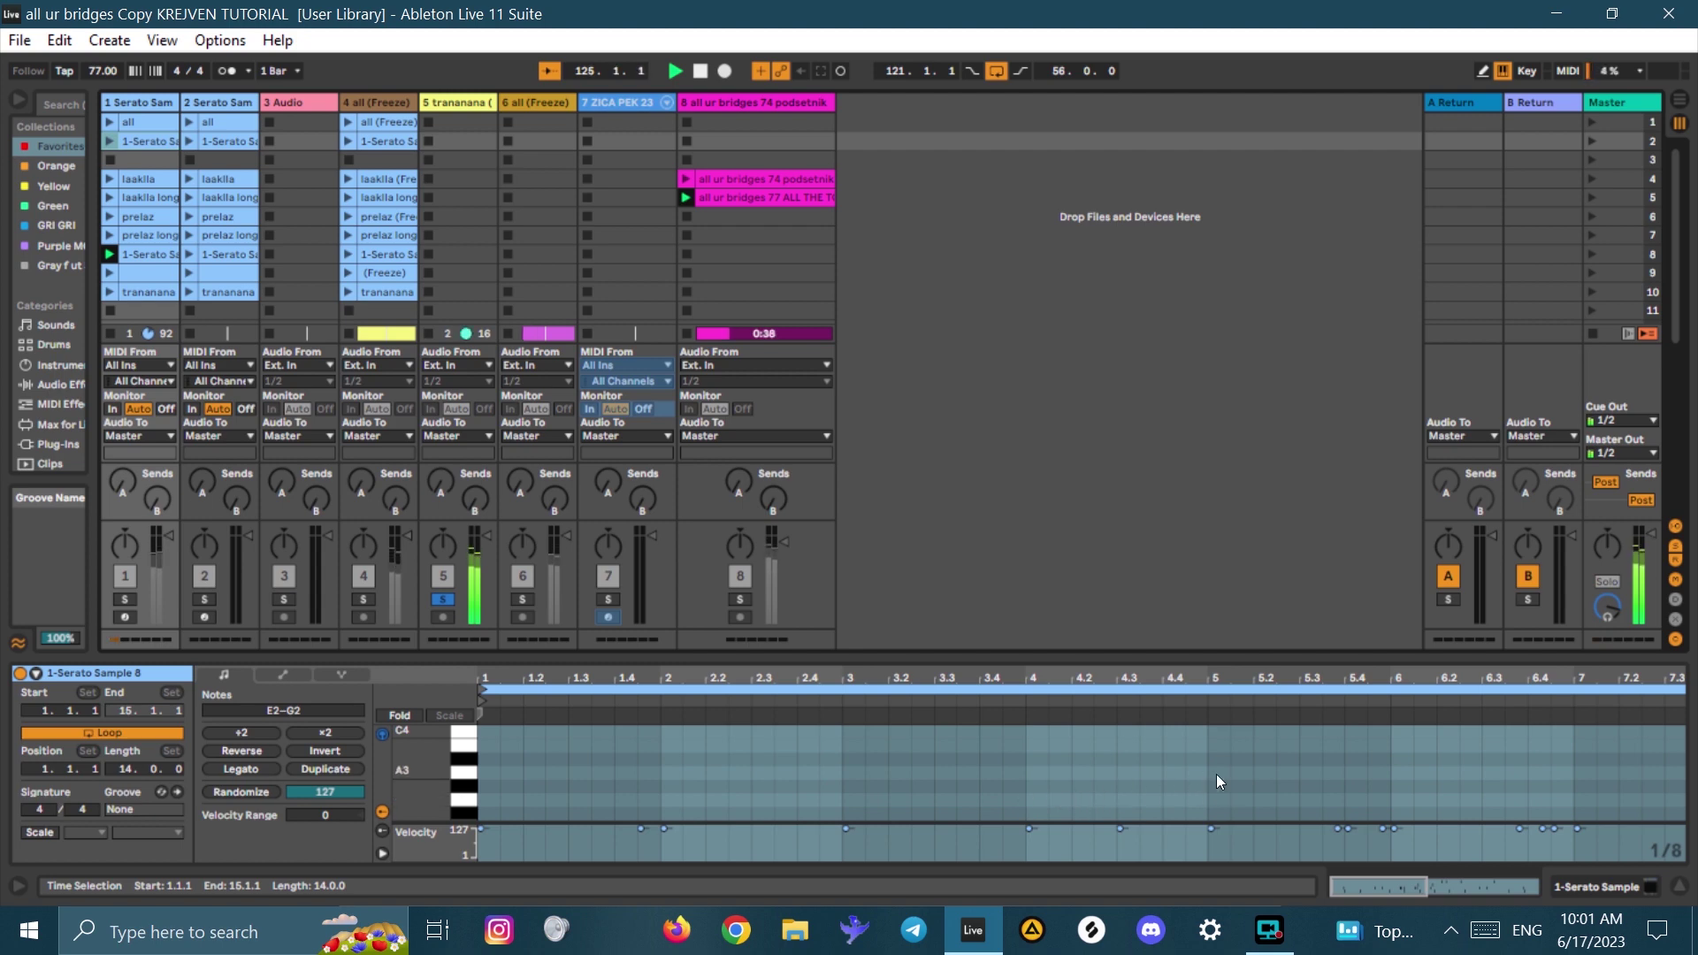
- Launch the "laaklla (Freeze)" clip in scene 16 of track 5
scroll(414, 221, down, 5)
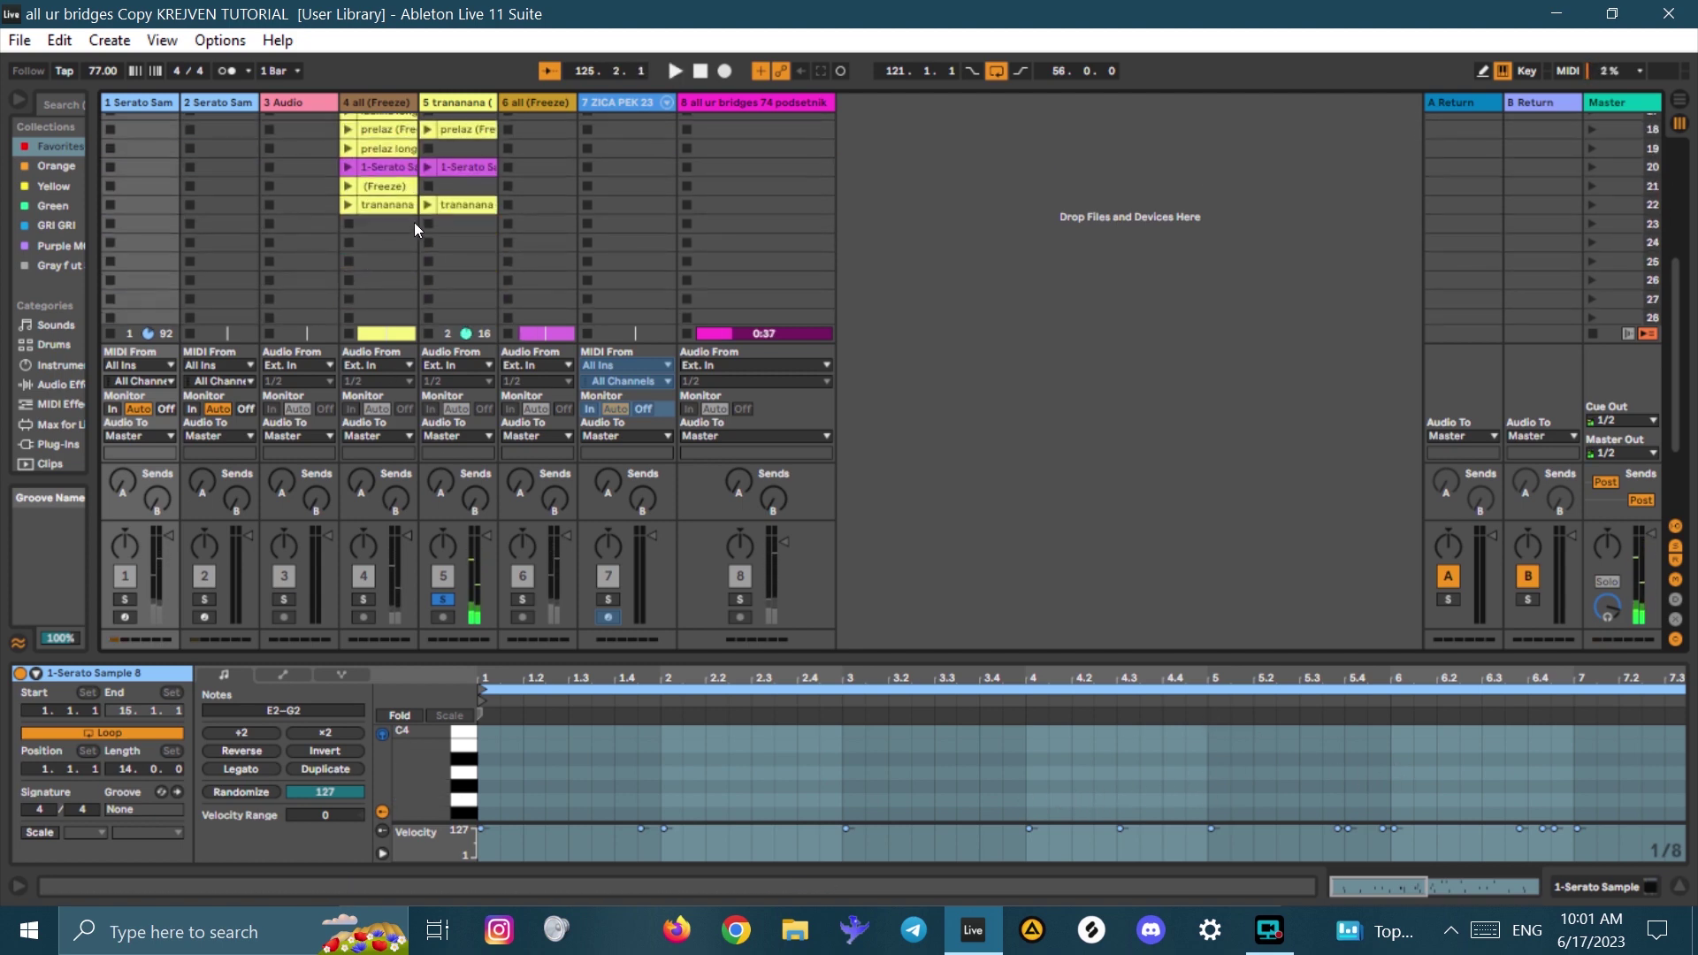
click(428, 265)
scroll(428, 261, down, 4)
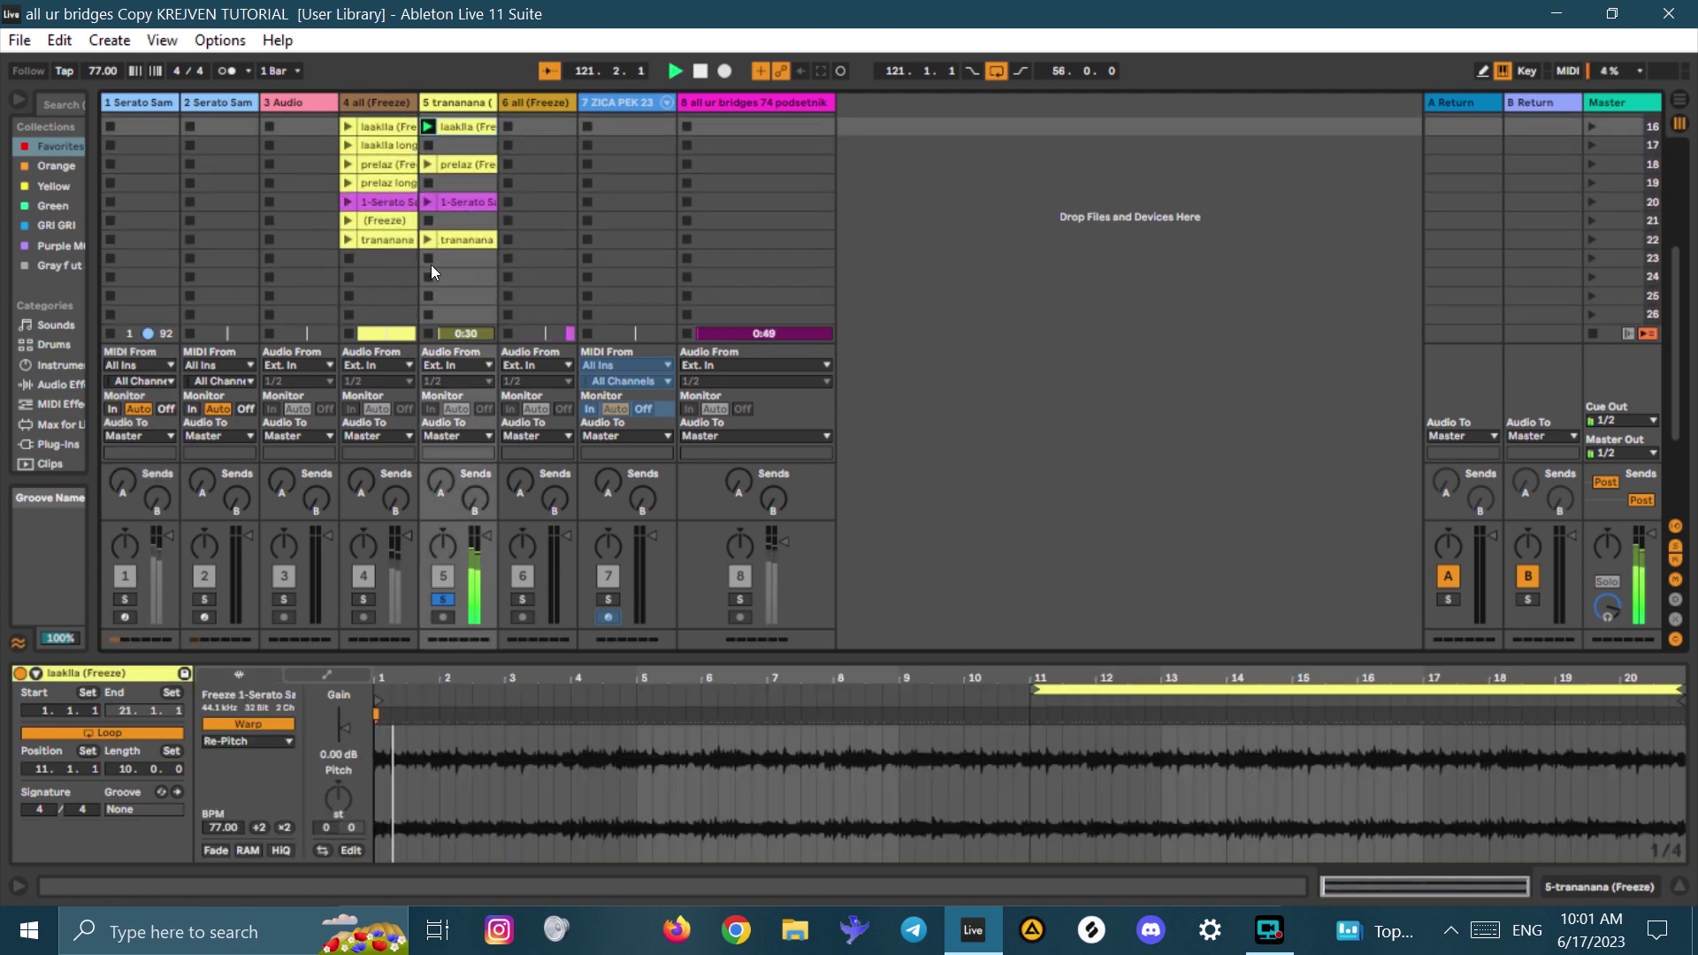
- Launch the "1-Serato Sample 11 (Freeze)" clip in scene 20 of track 5, compare it with the other clips in the grid, and stop playback
click(428, 202)
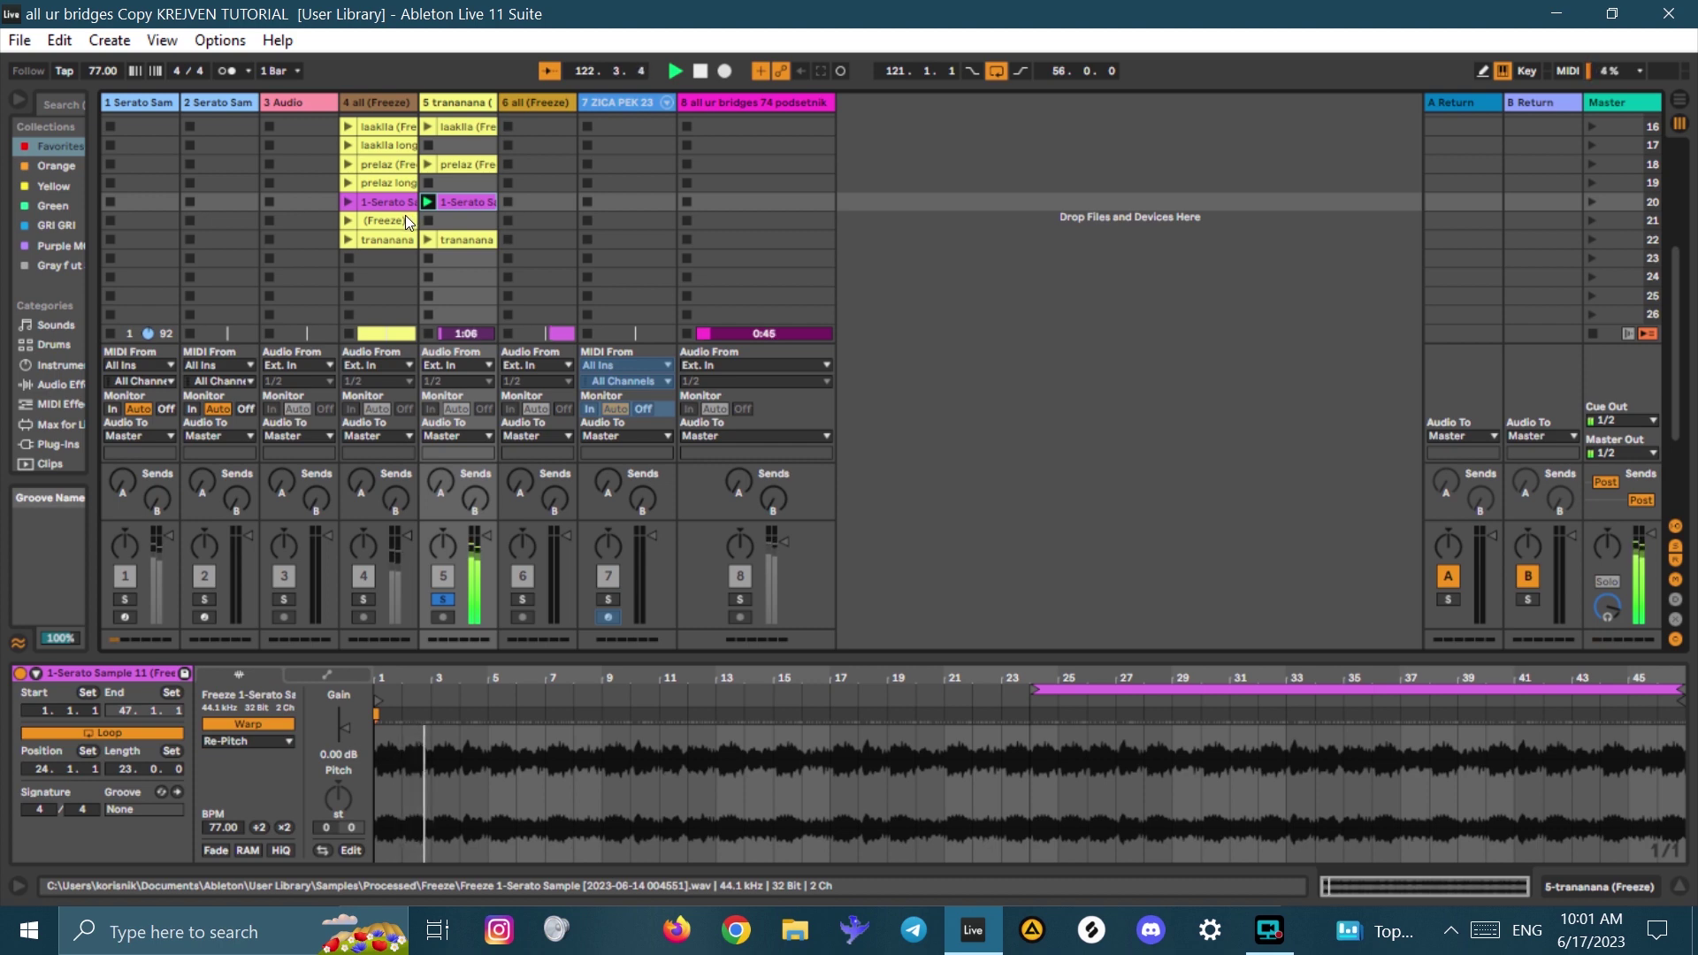
scroll(408, 221, down, 2)
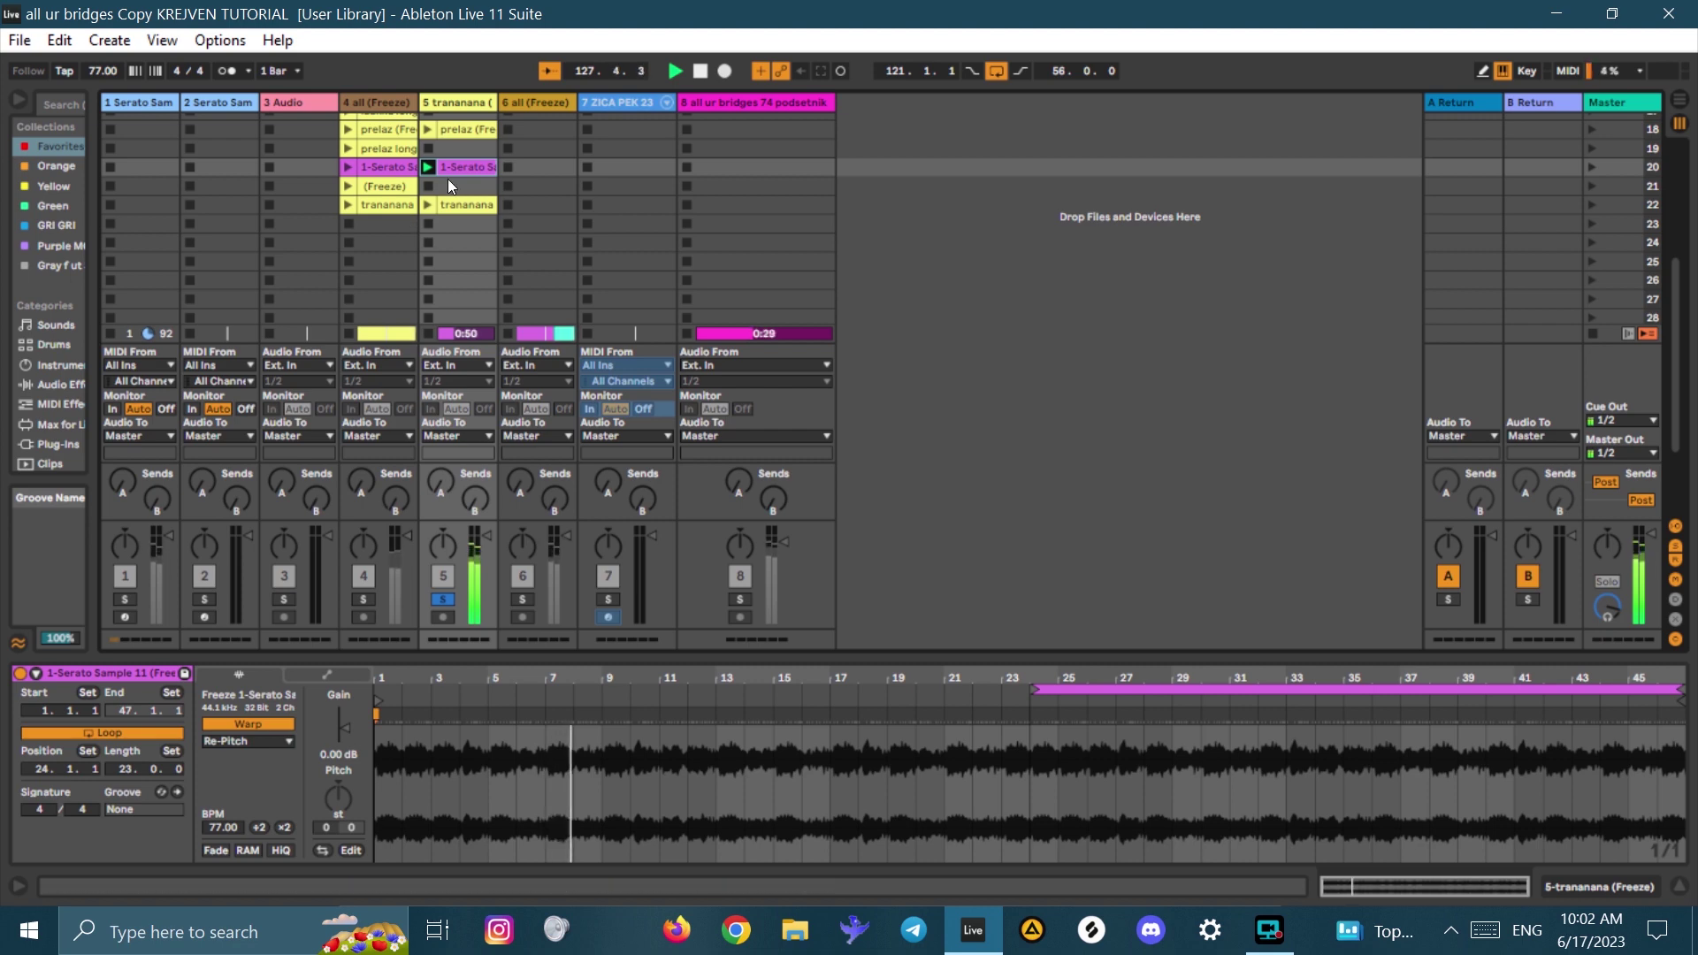
scroll(448, 181, up, 10)
scroll(458, 189, down, 8)
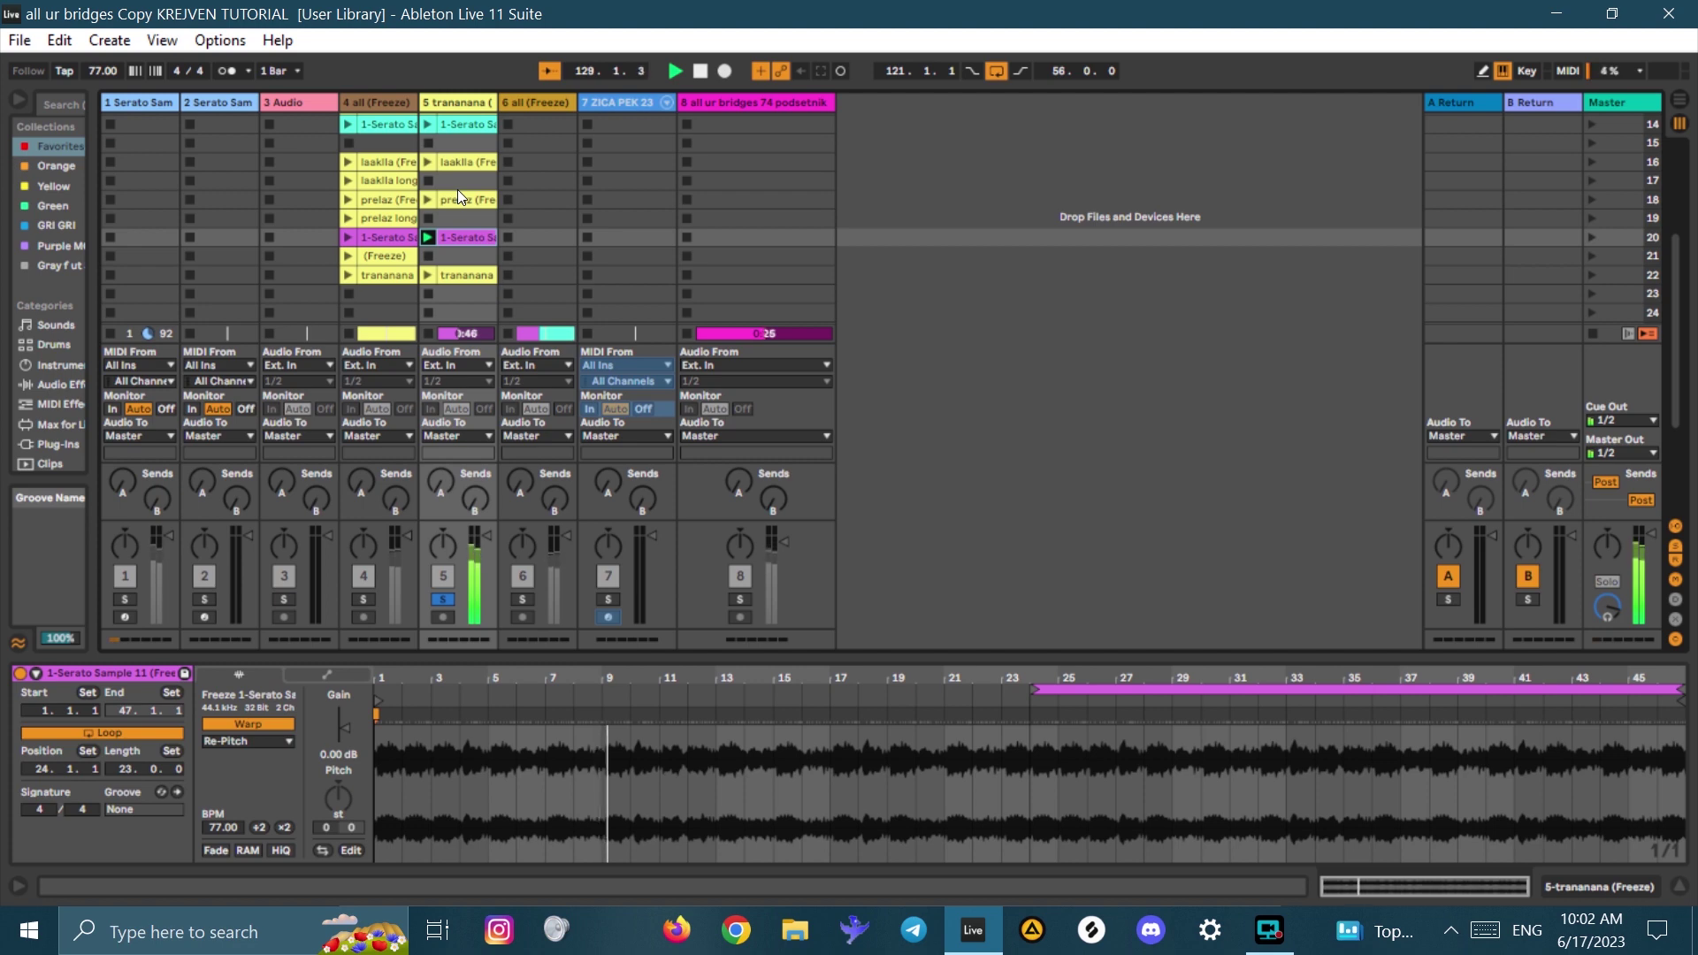
scroll(458, 189, up, 10)
scroll(447, 235, down, 7)
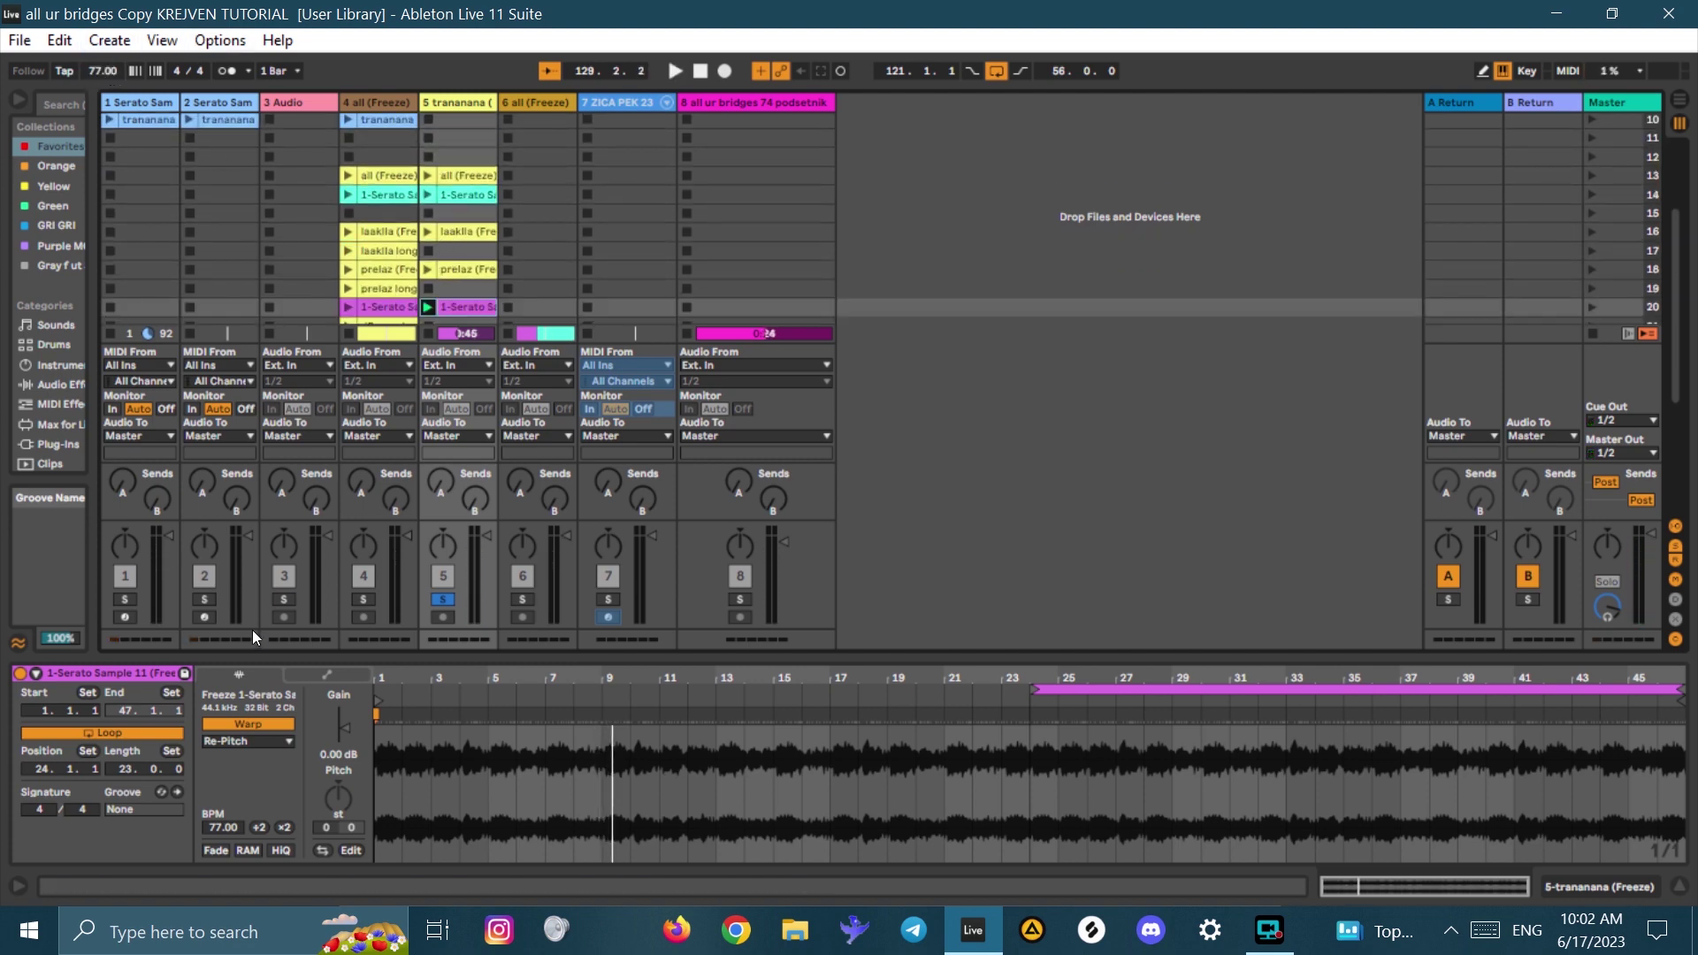
- Set the song tempo to 70 BPM and replay track 5's "1-Serato Sample 11 (Freeze)" clip
scroll(98, 69, down, 2)
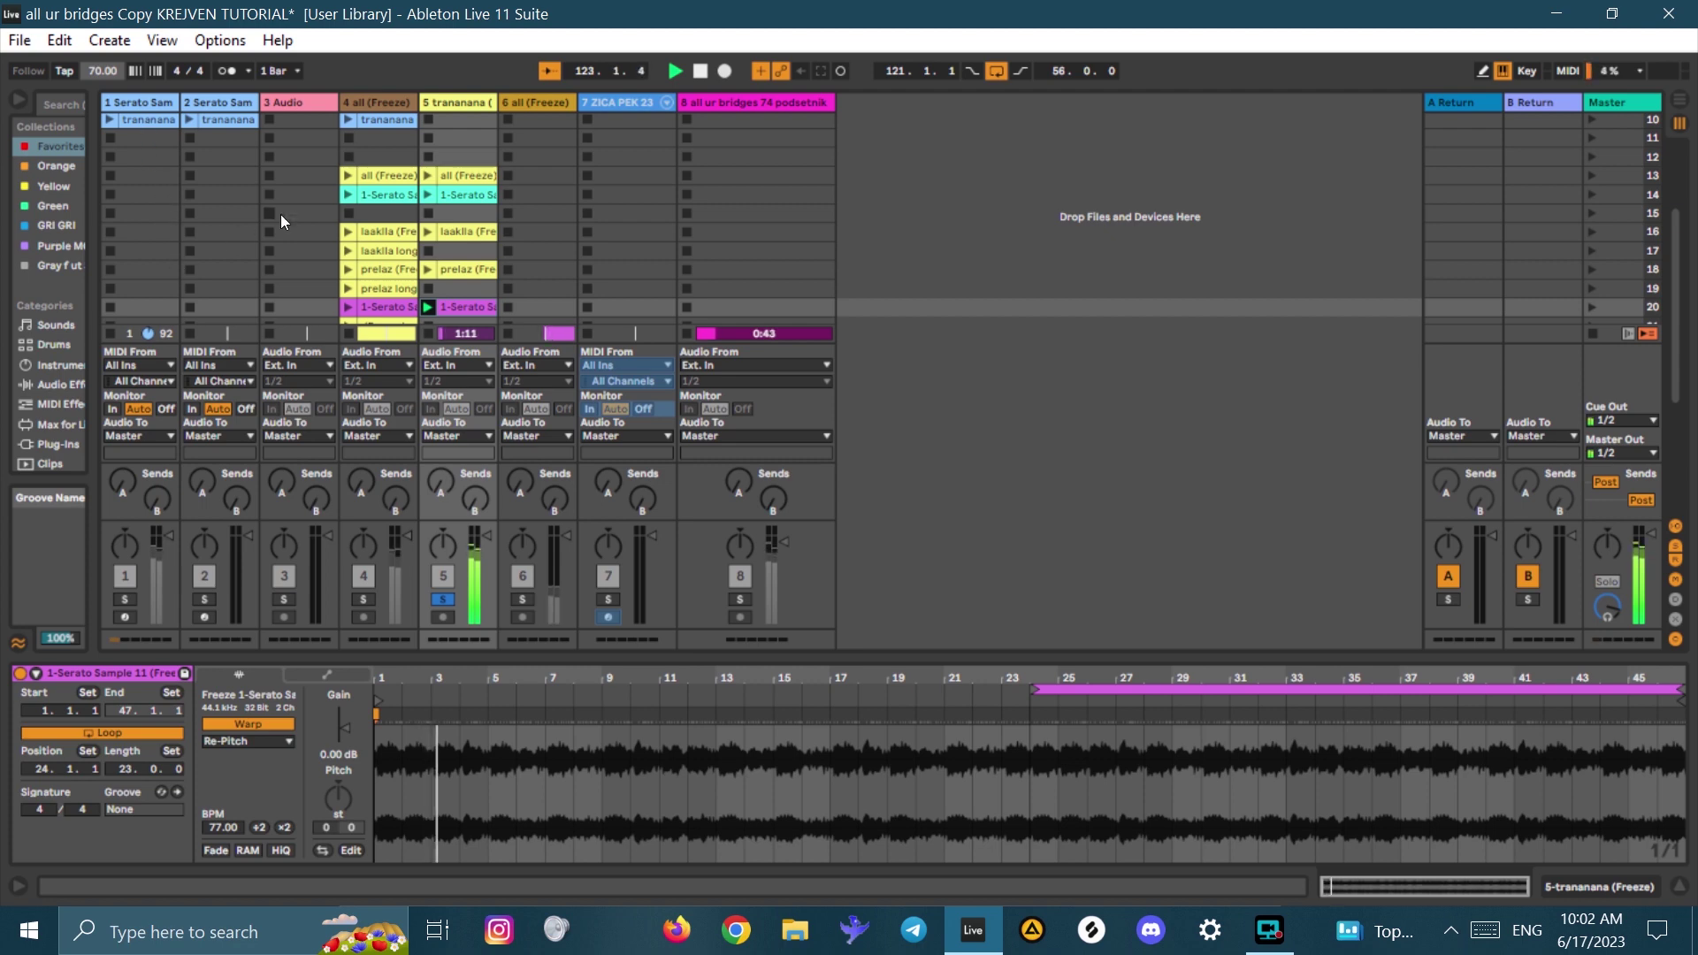
scroll(403, 264, down, 4)
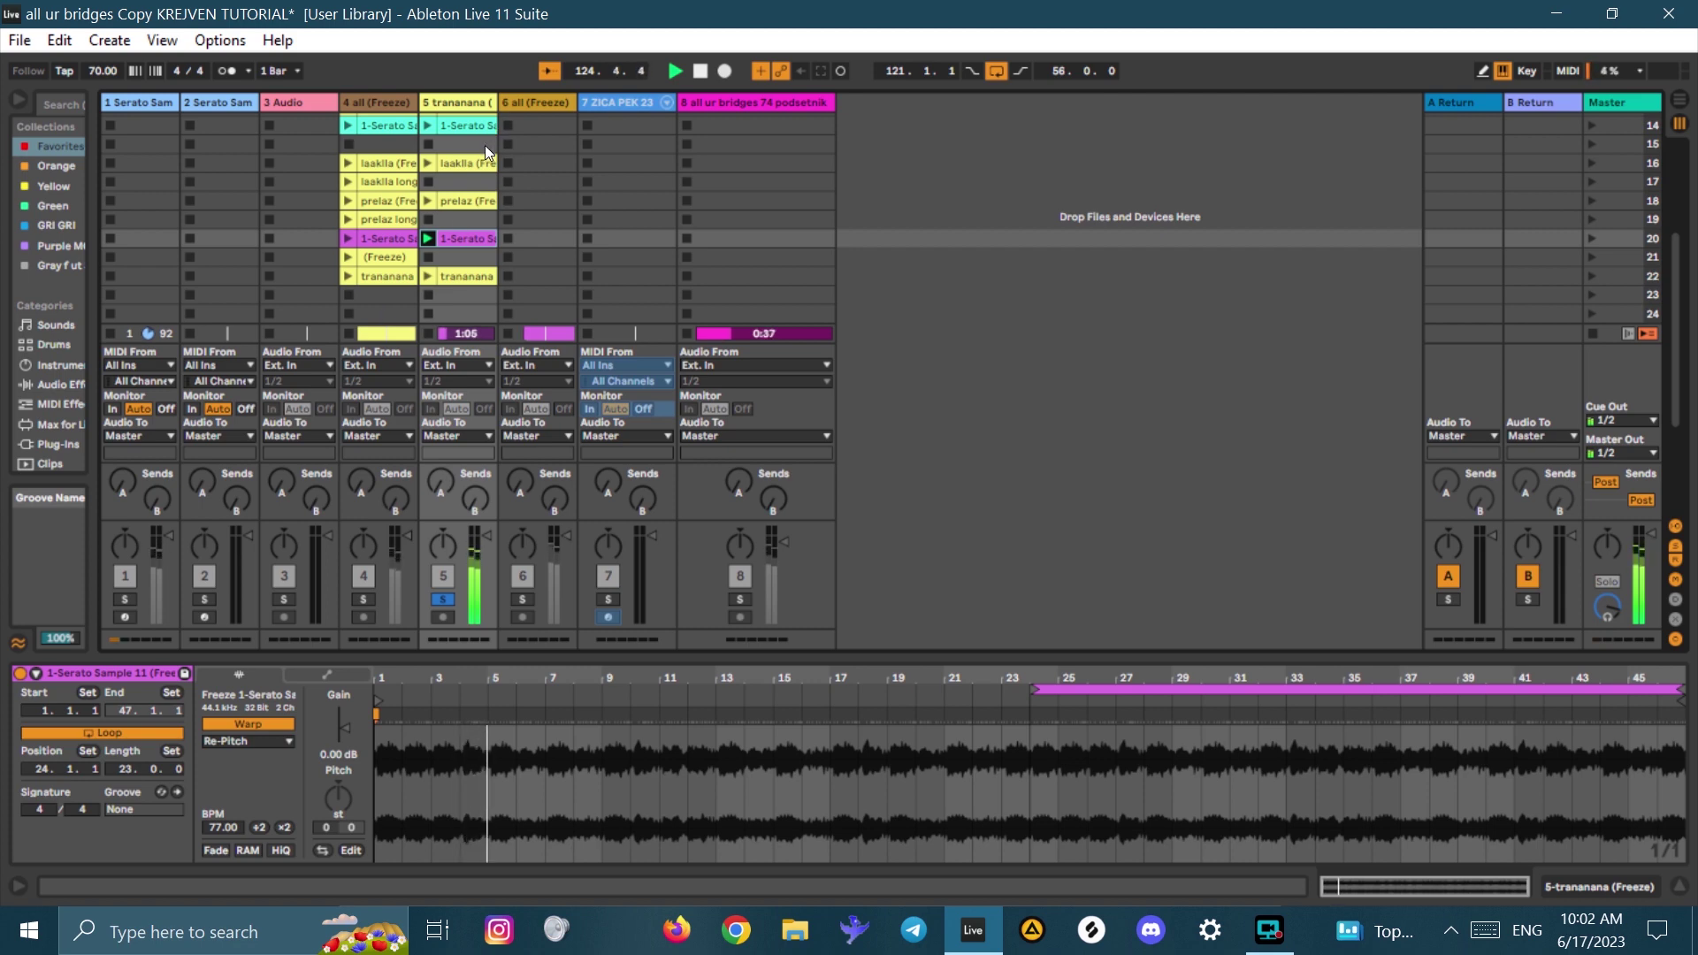
- Launch the "trananana (Freeze)" clip in scene 22 of track 5, play it from its bar 1, and save the set
click(427, 276)
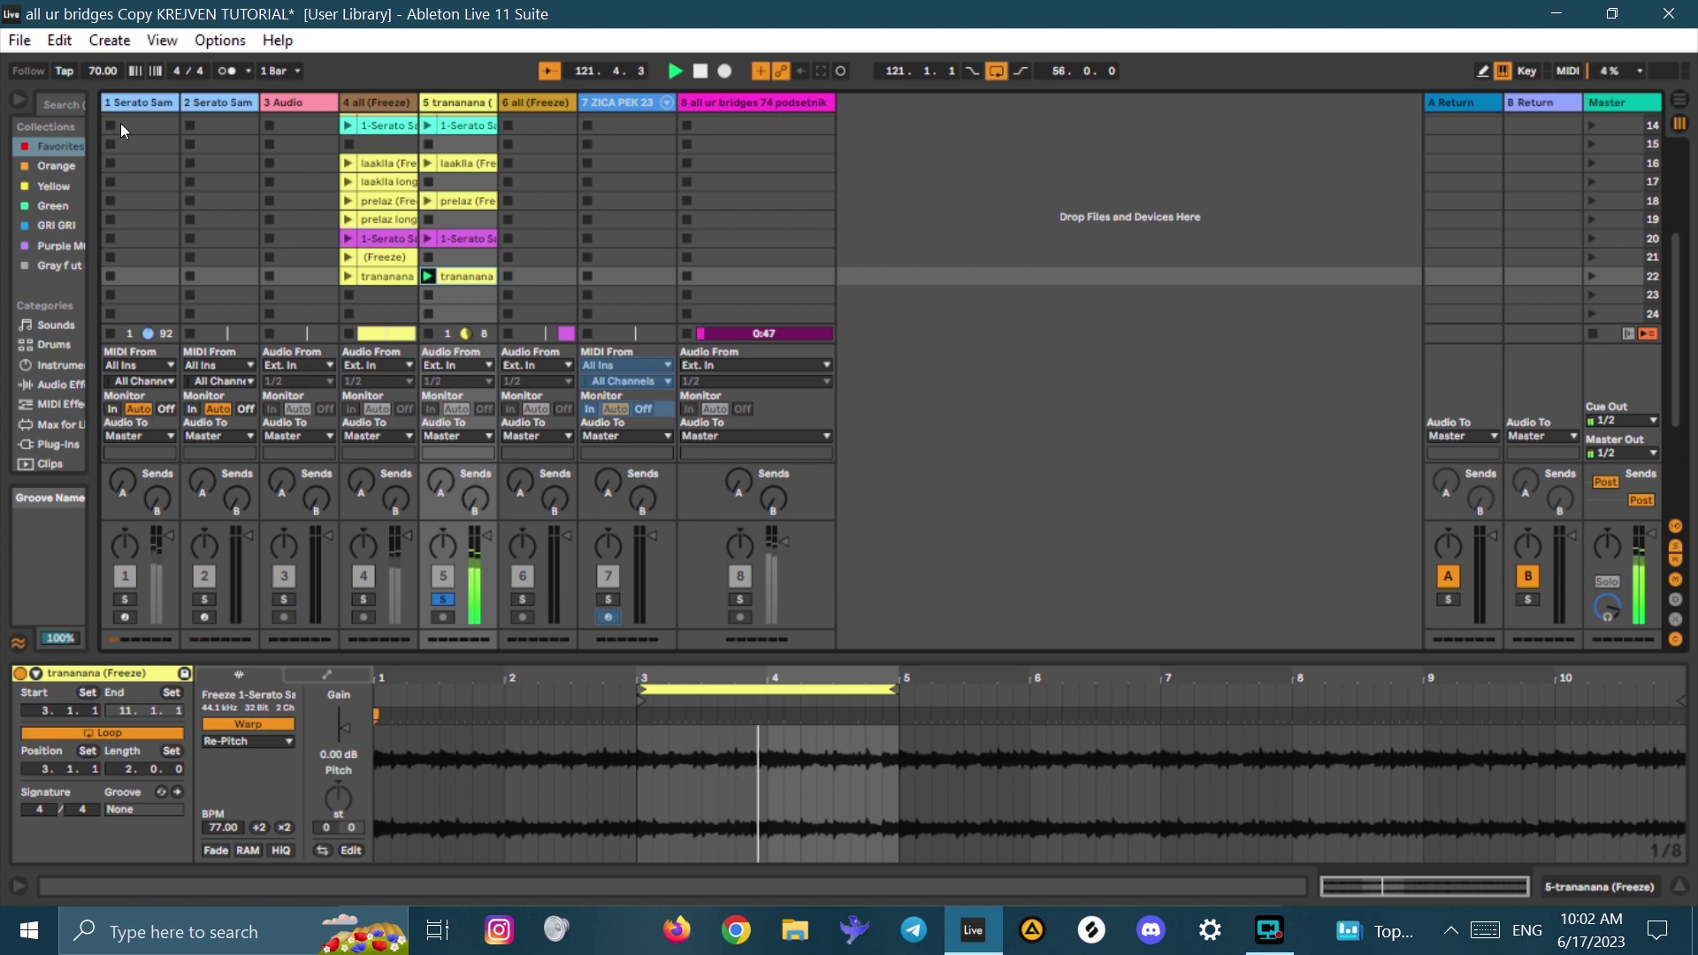
click(721, 695)
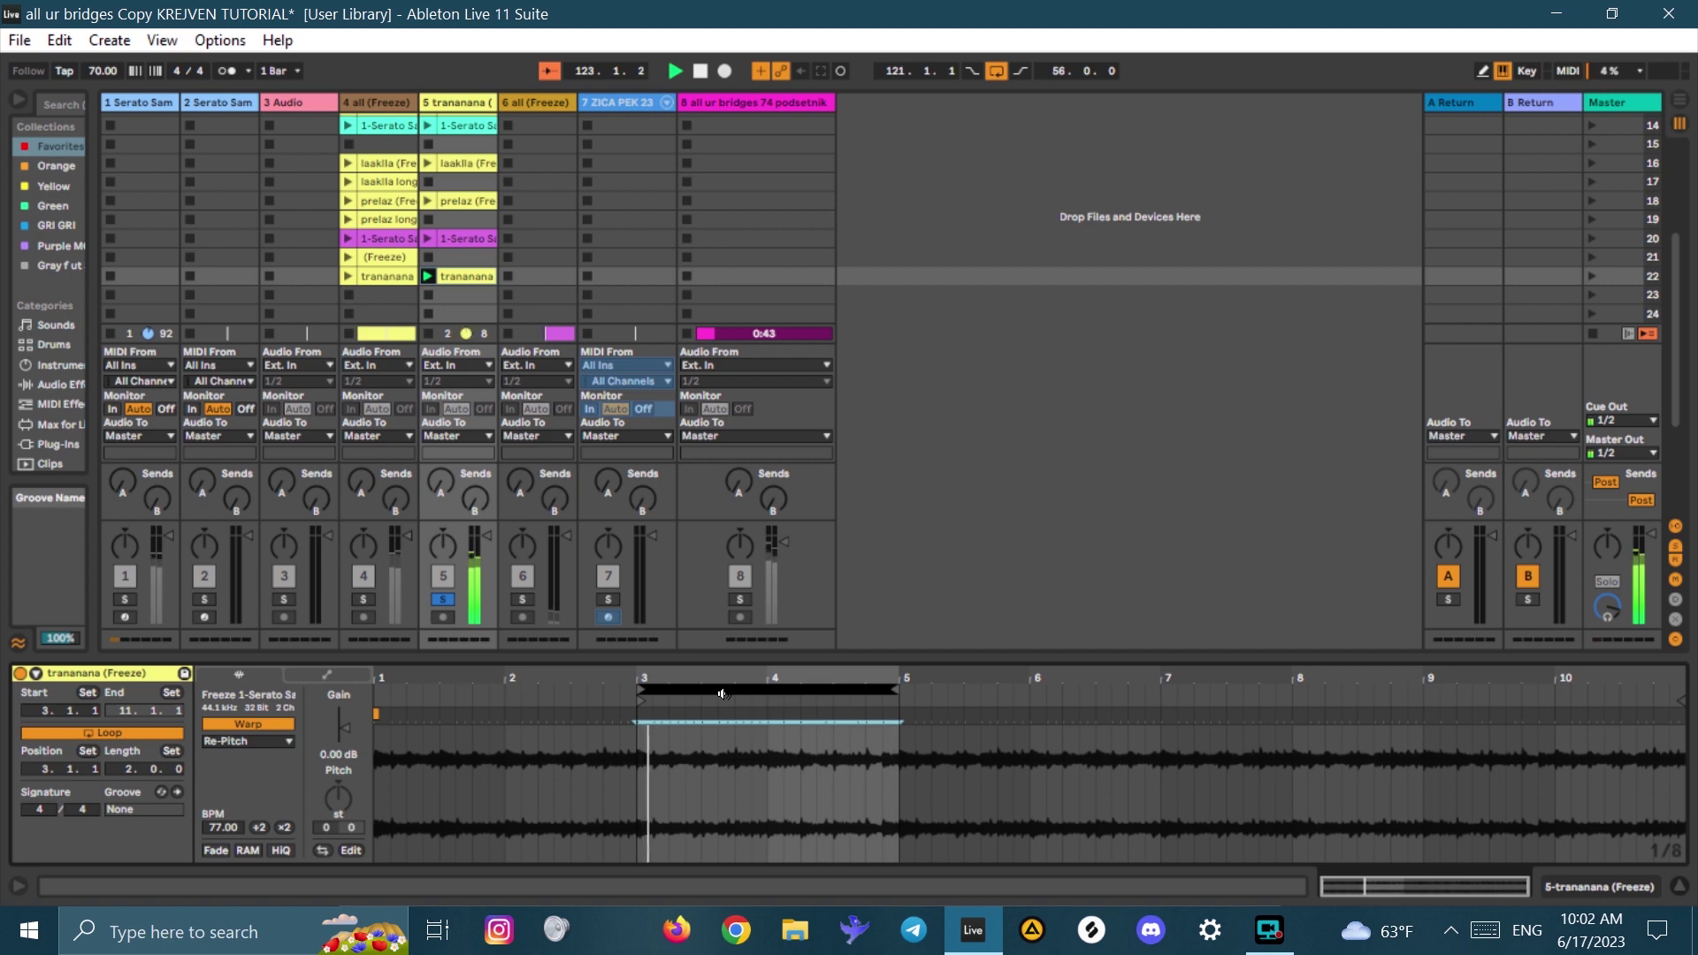
click(404, 684)
key(ctrl+s)
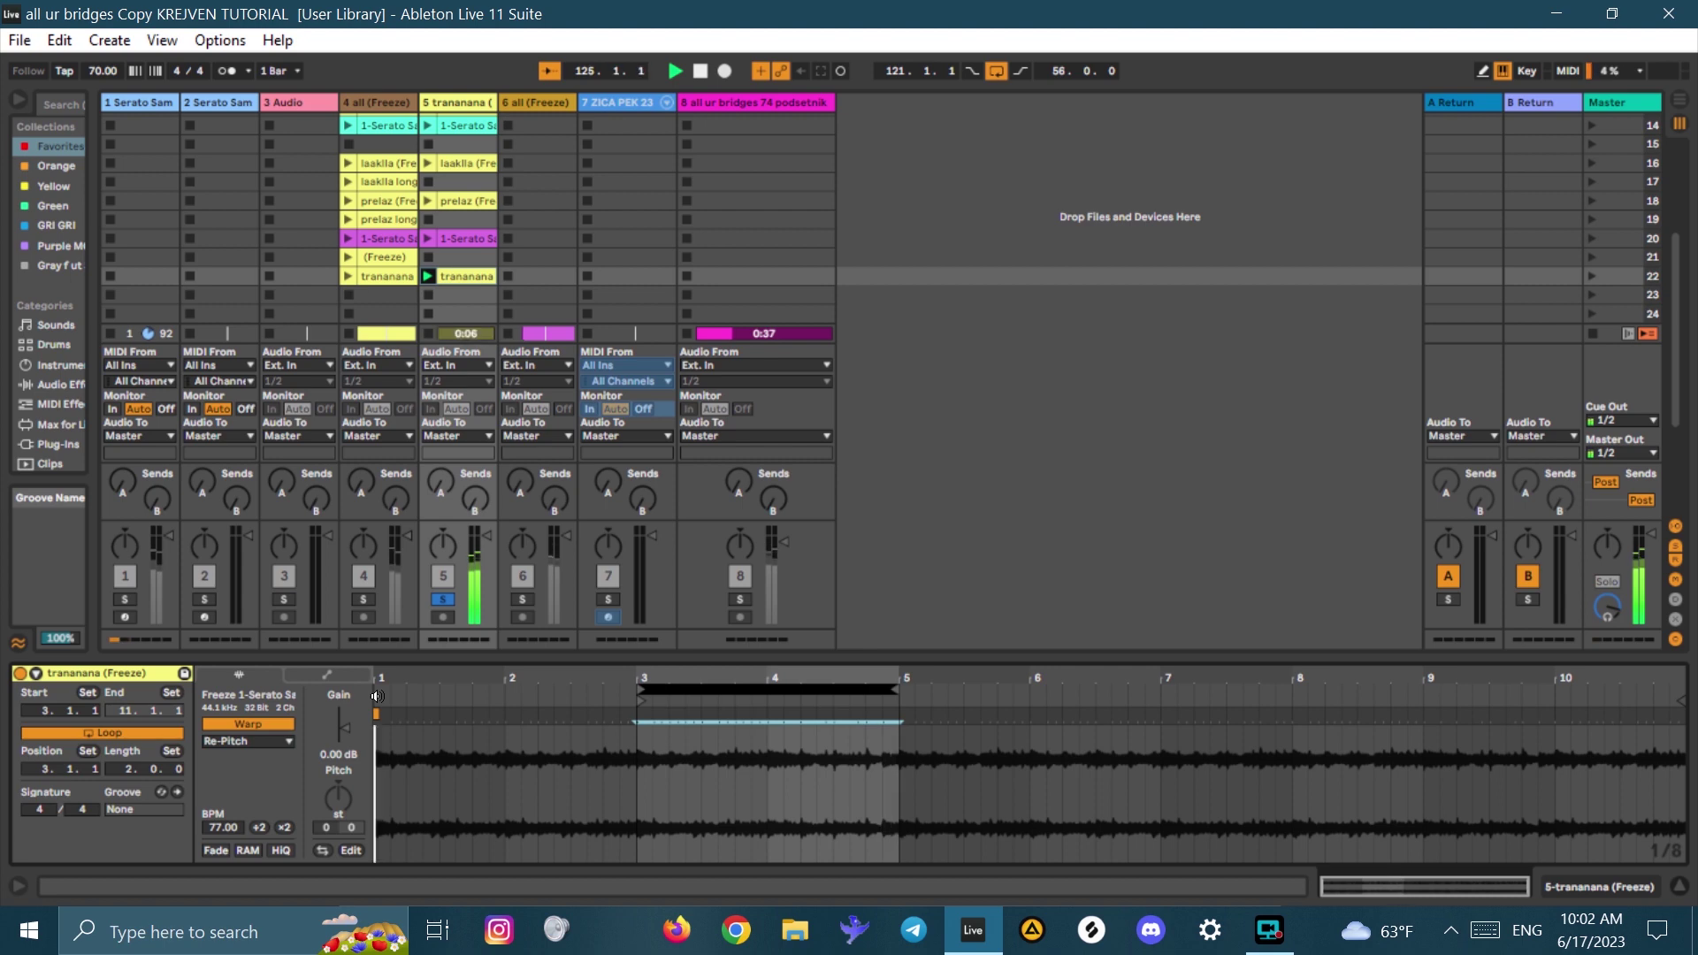
- Launch the "prelaz (Freeze)" clip in scene 18 of track 5
scroll(364, 285, up, 3)
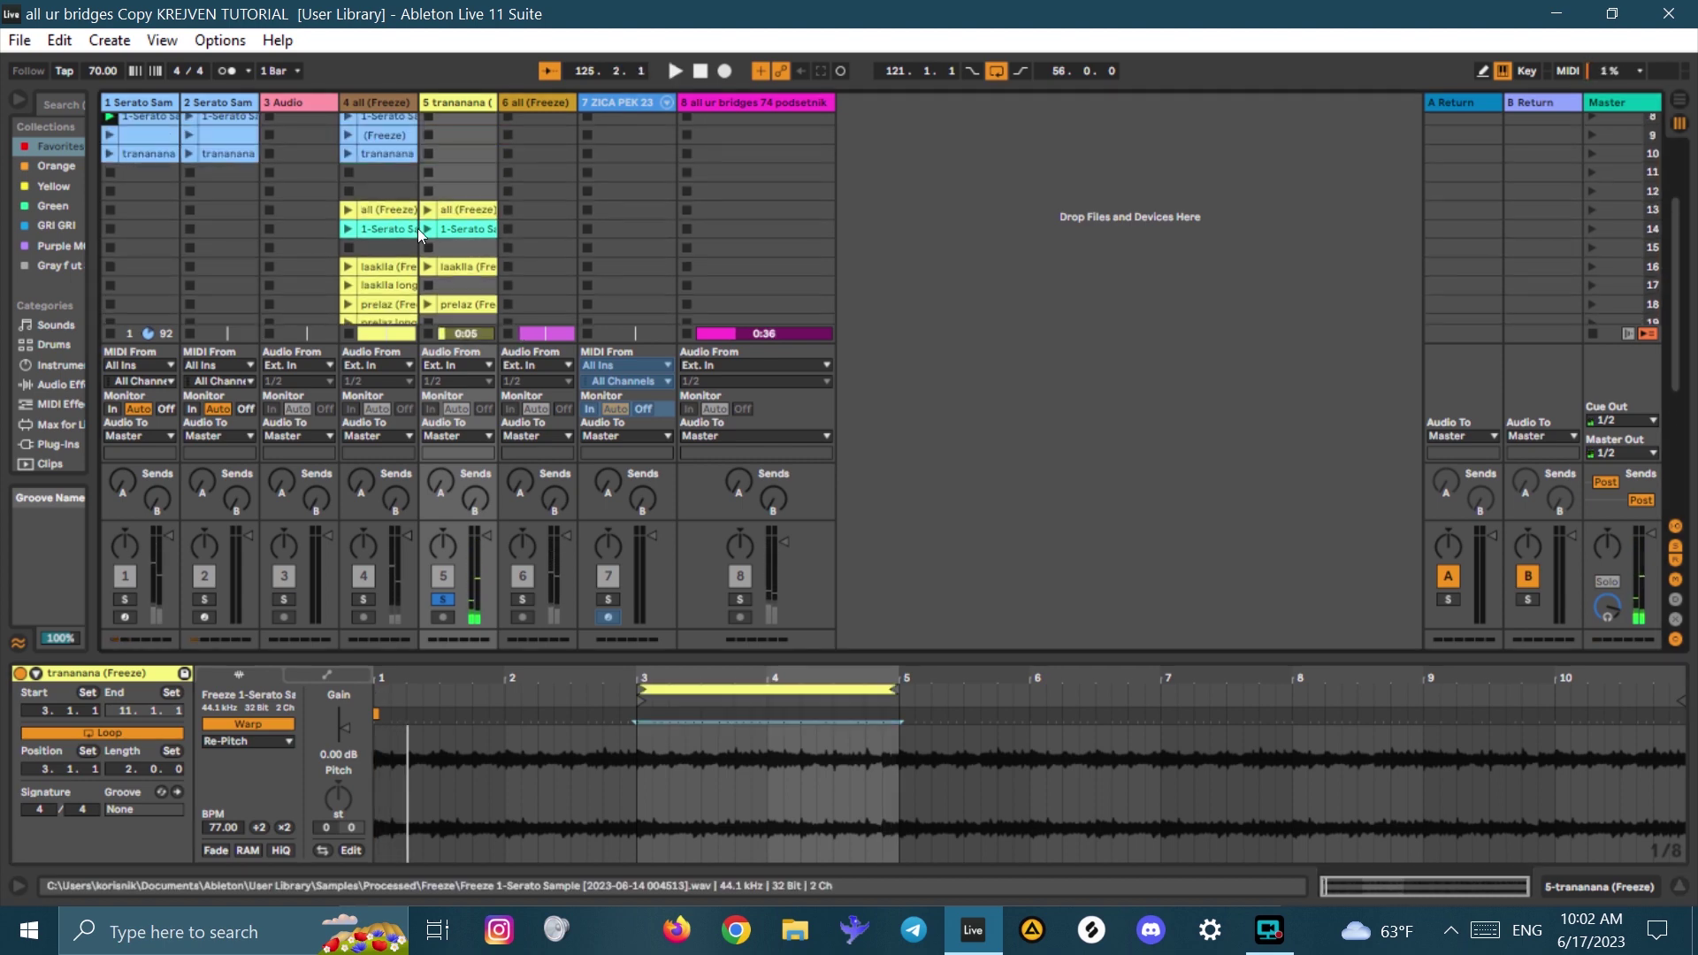
click(428, 303)
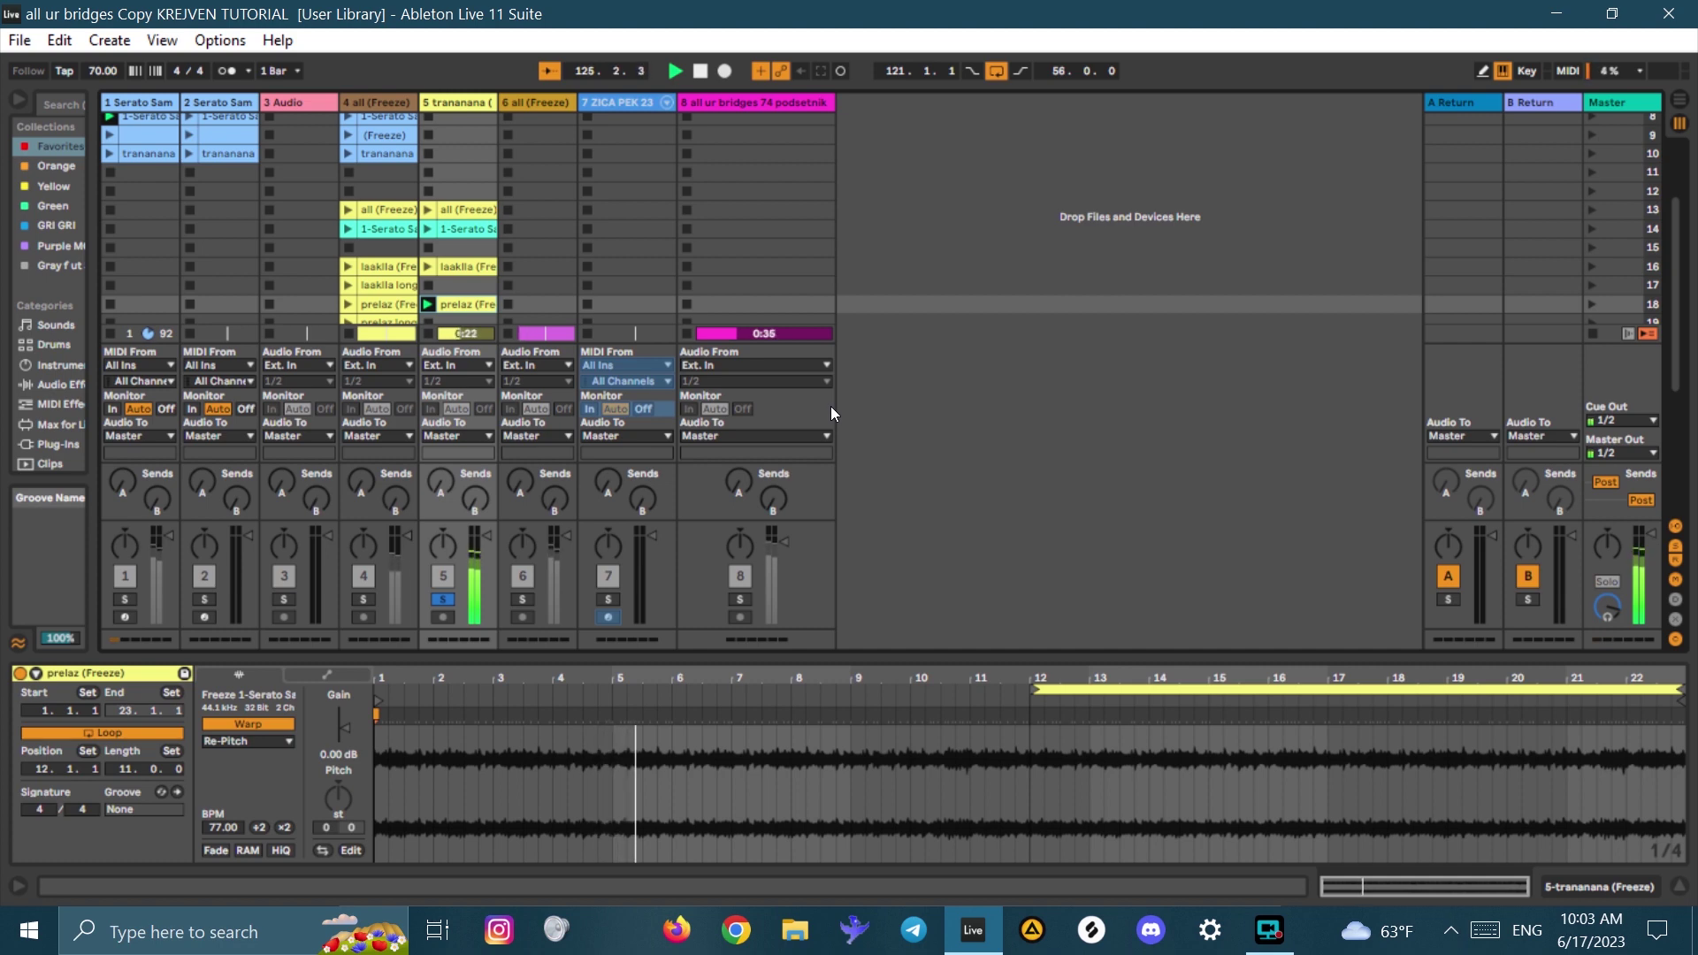
scroll(889, 411, down, 2)
scroll(496, 282, down, 2)
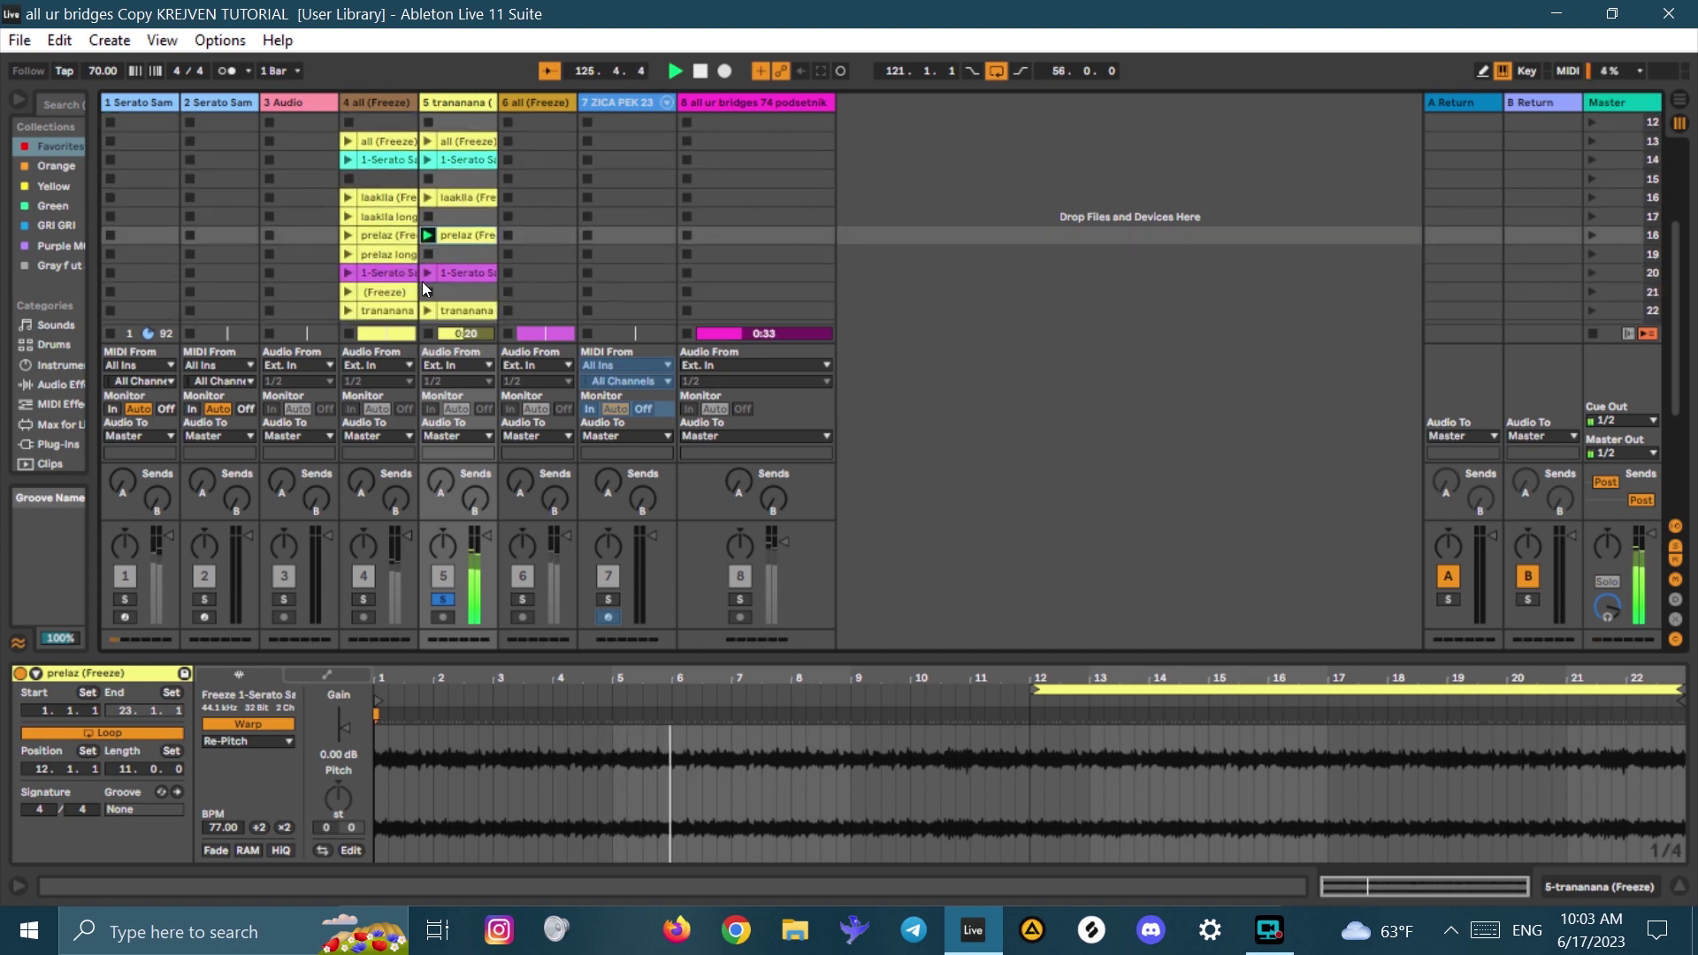
- Launch track 5's "1-Serato Sample 11 (Freeze)" clip, followed by its "laaklla (Freeze)" clip in scene 16
click(427, 273)
scroll(426, 273, down, 2)
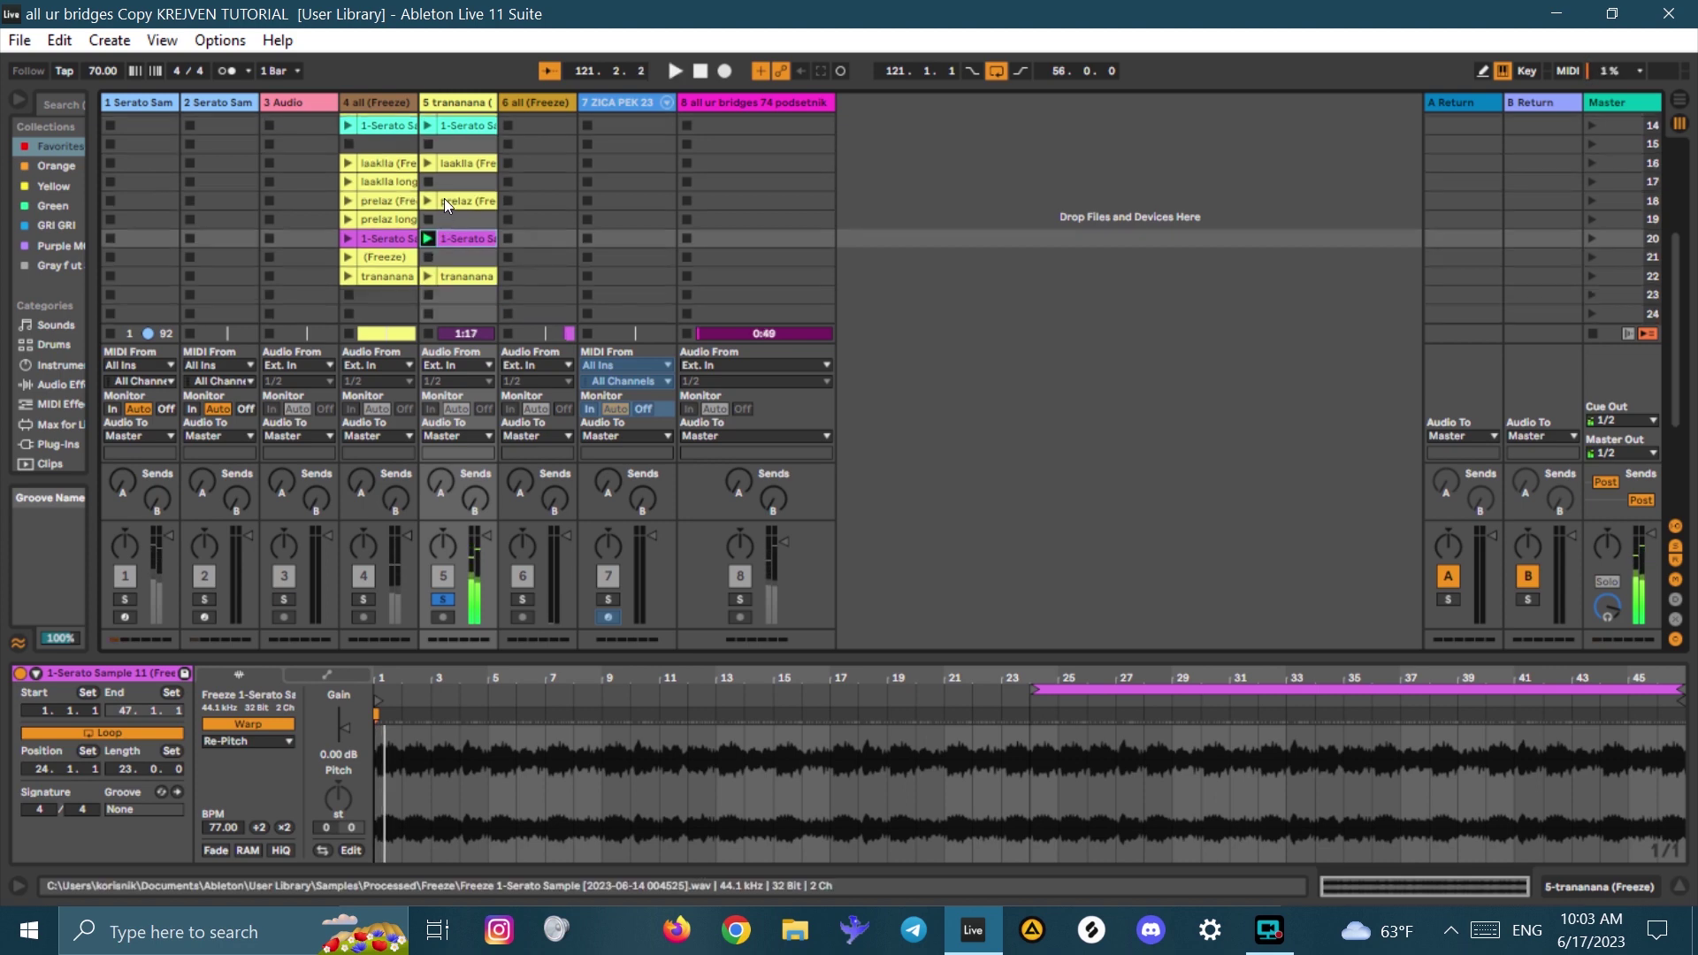
click(427, 163)
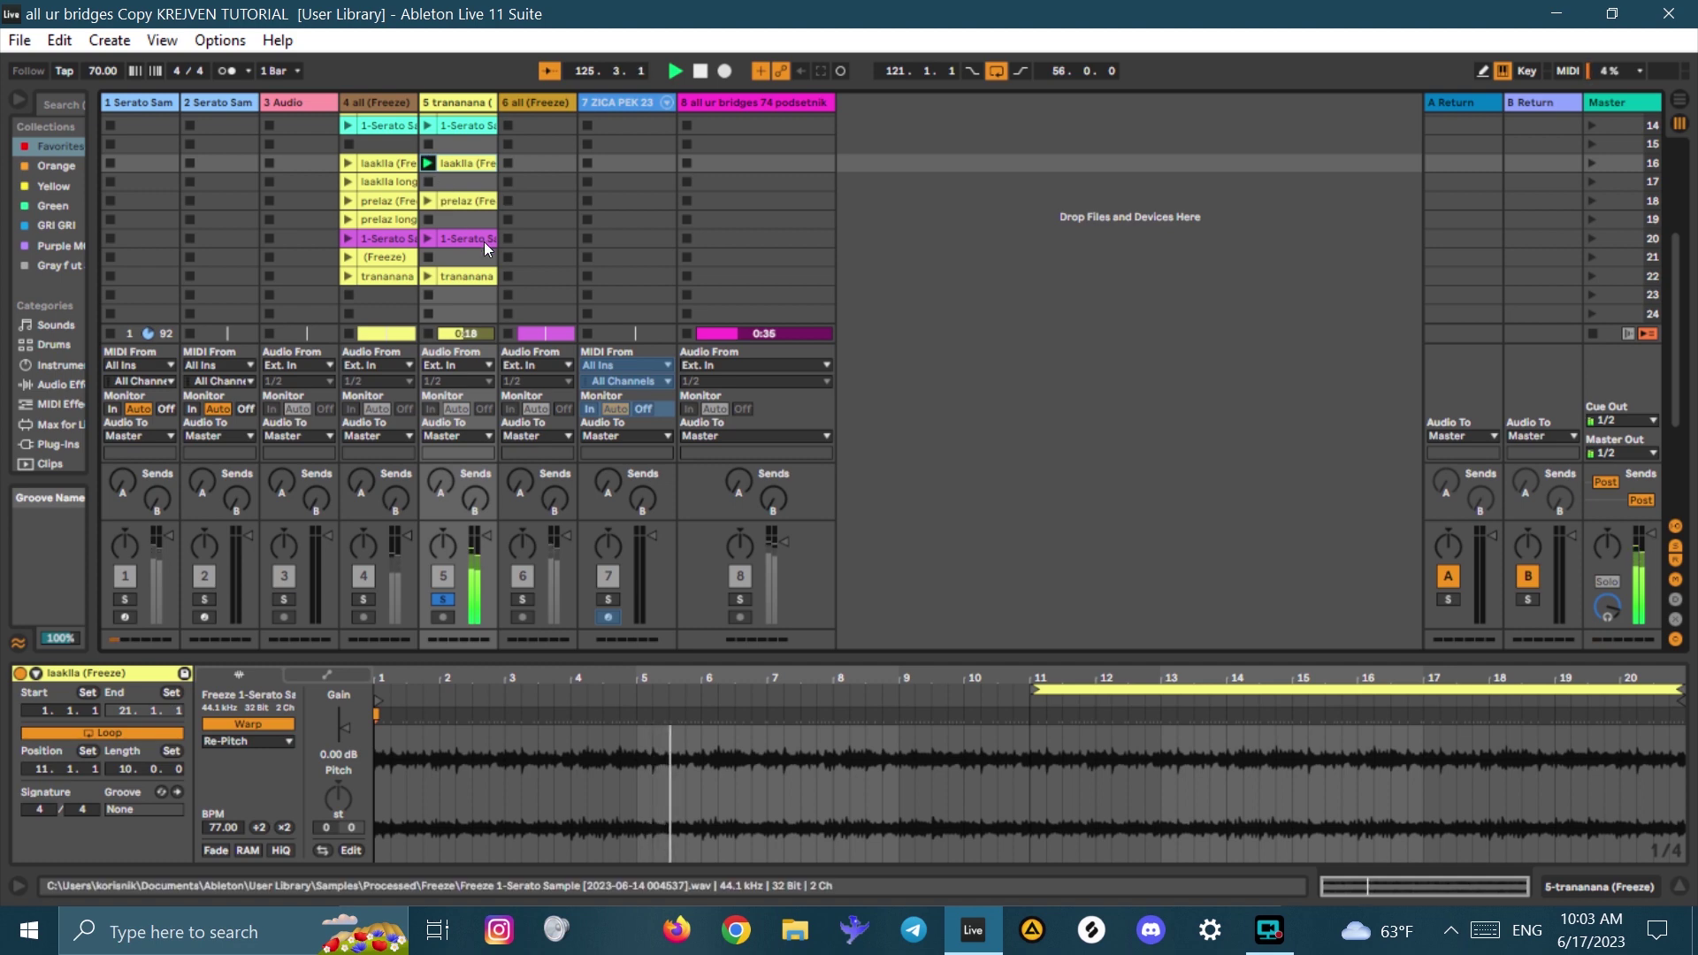
scroll(490, 266, up, 5)
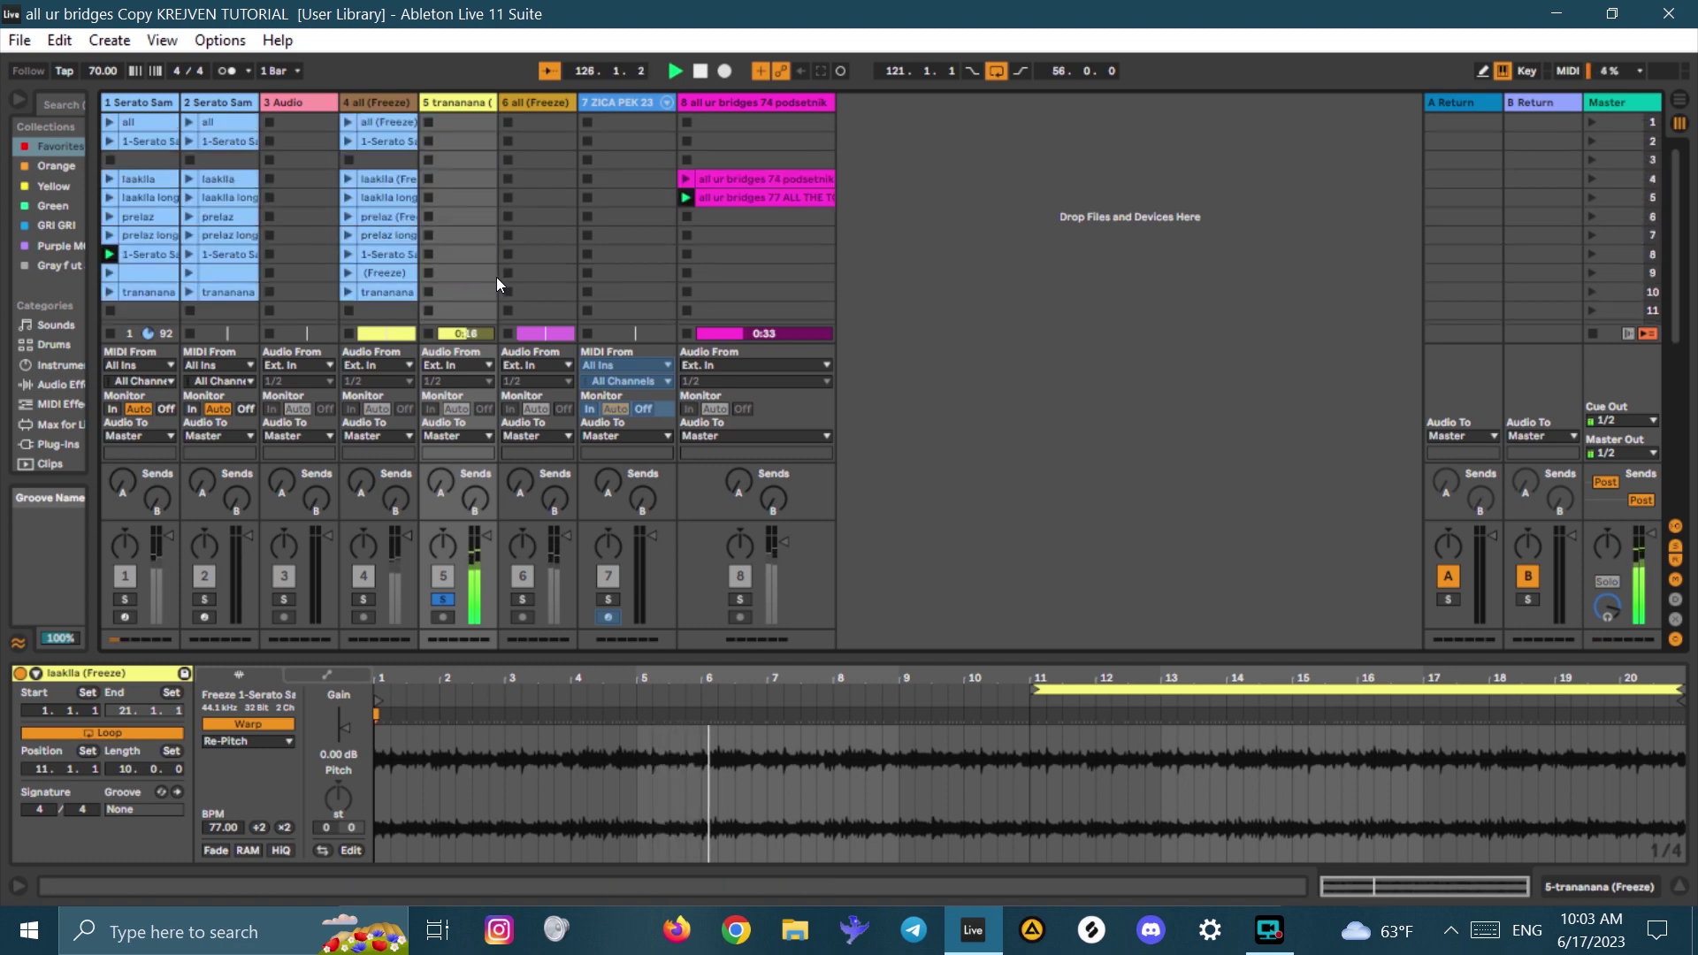
scroll(496, 278, down, 5)
- Switch to the Arrangement View and play track 6 soloed from bar 123
key(Tab)
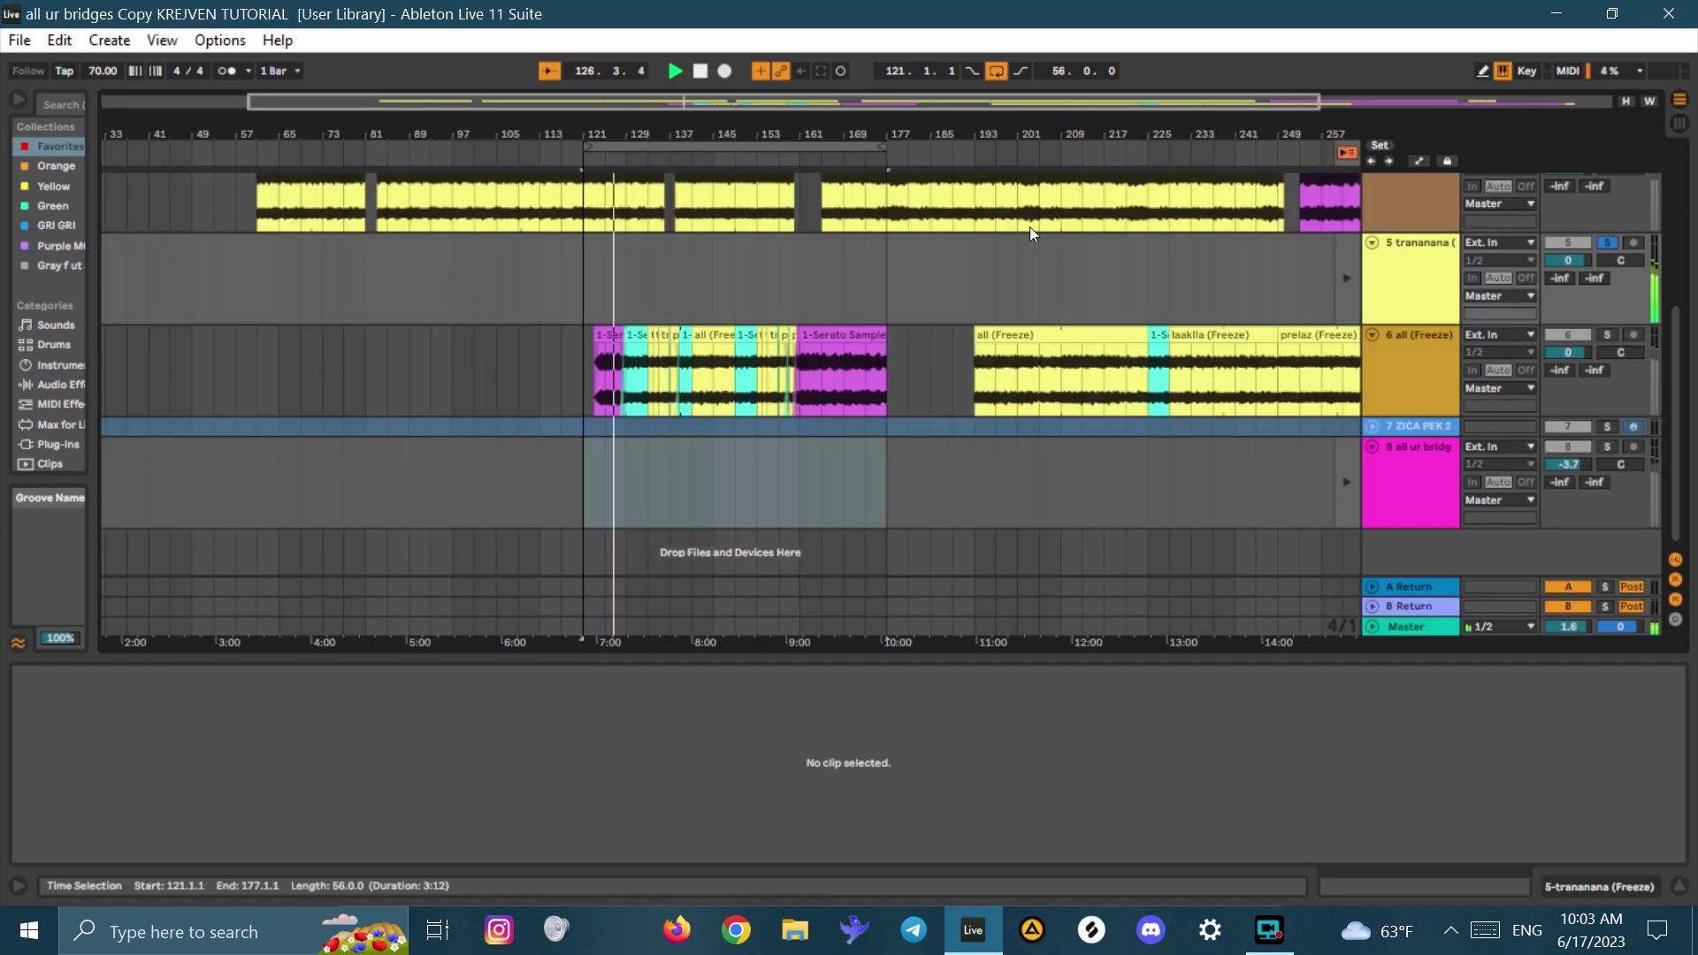
click(596, 373)
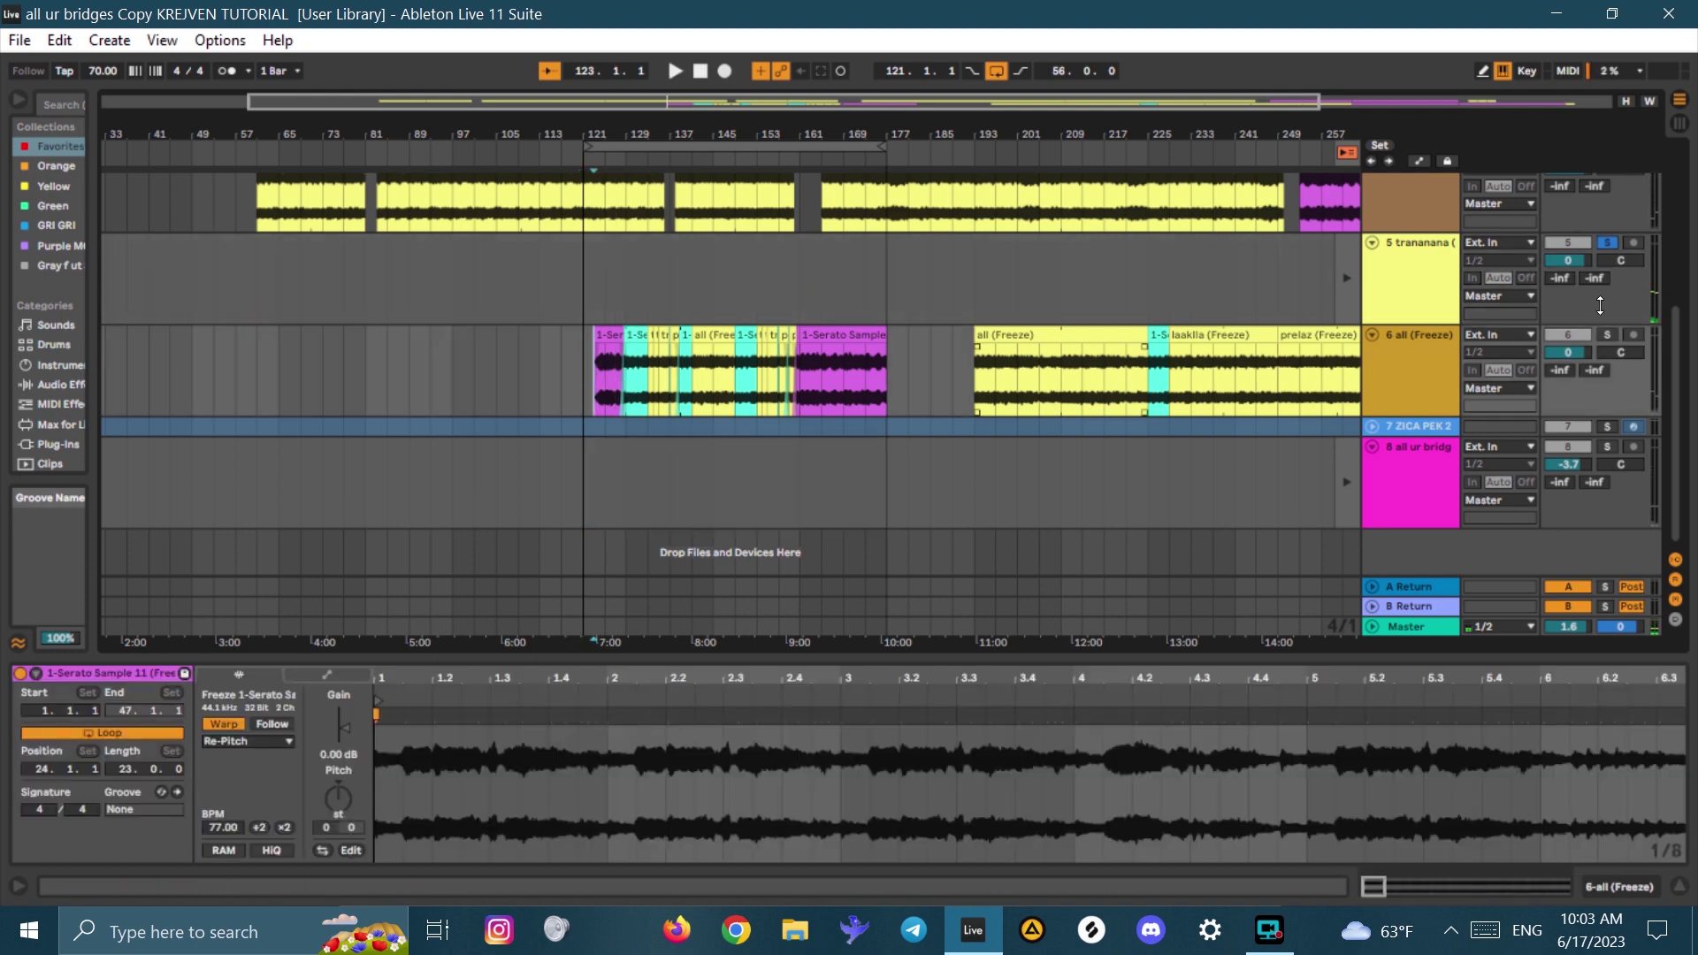
click(1607, 335)
key(space)
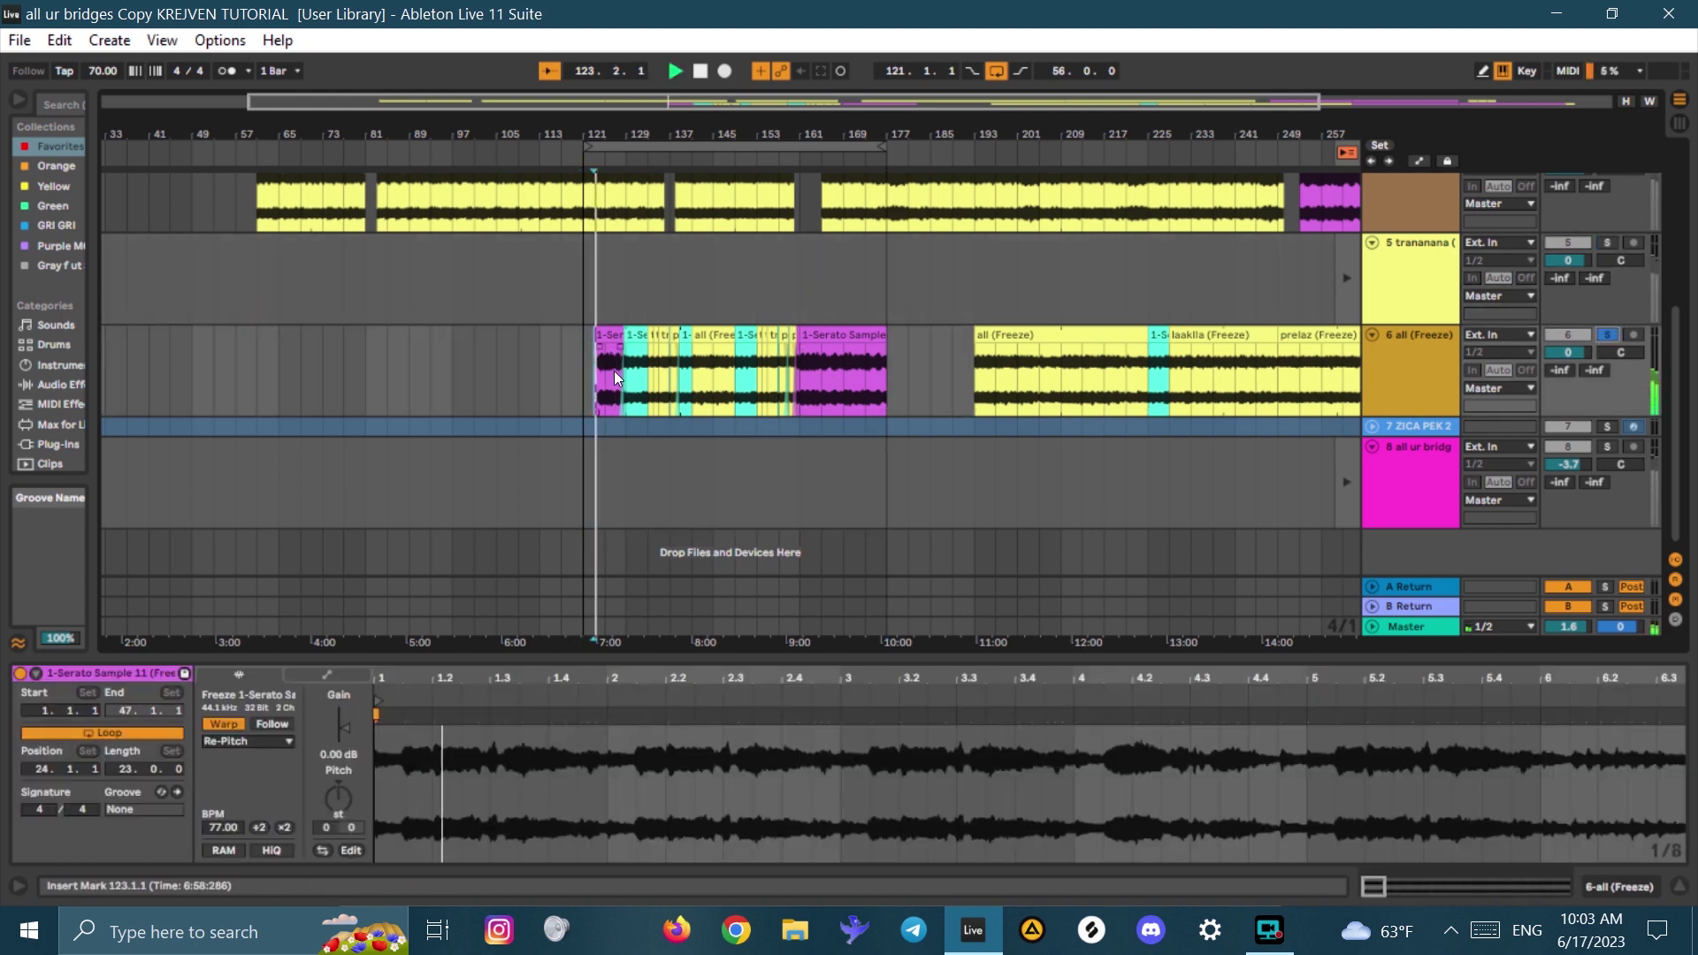
- Replay track 6 from bar 125, and select its arranged clips from bar 113 to bar 177
click(614, 372)
key(space)
key(space)
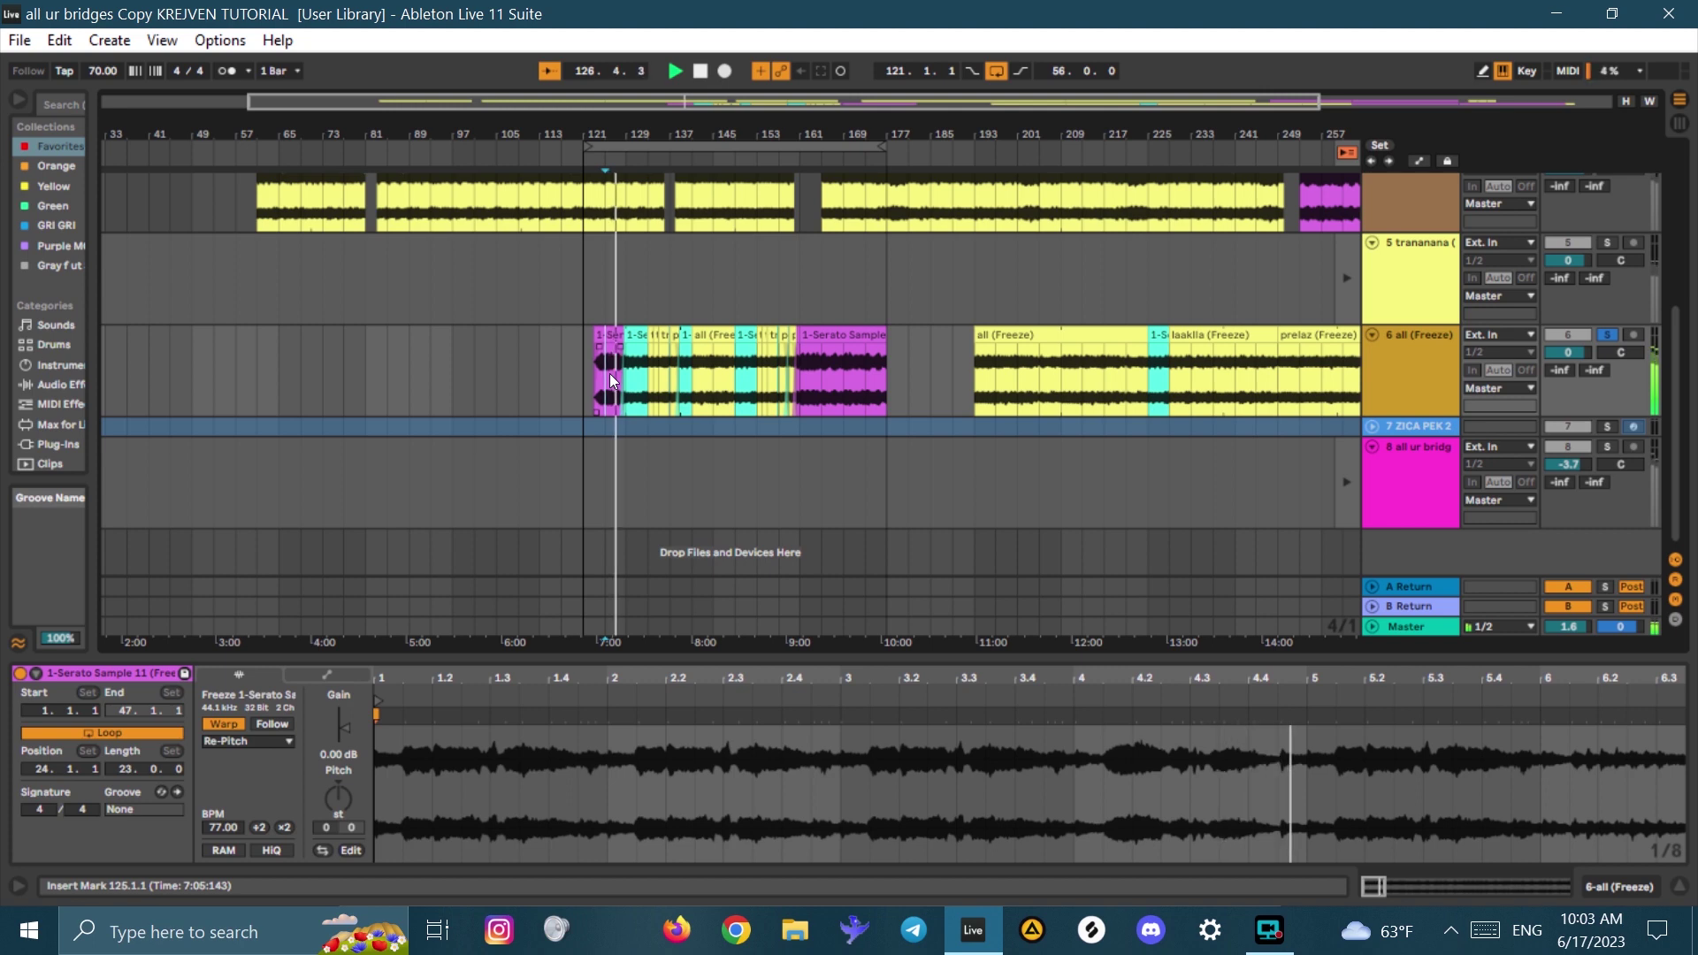
drag(547, 368, 893, 355)
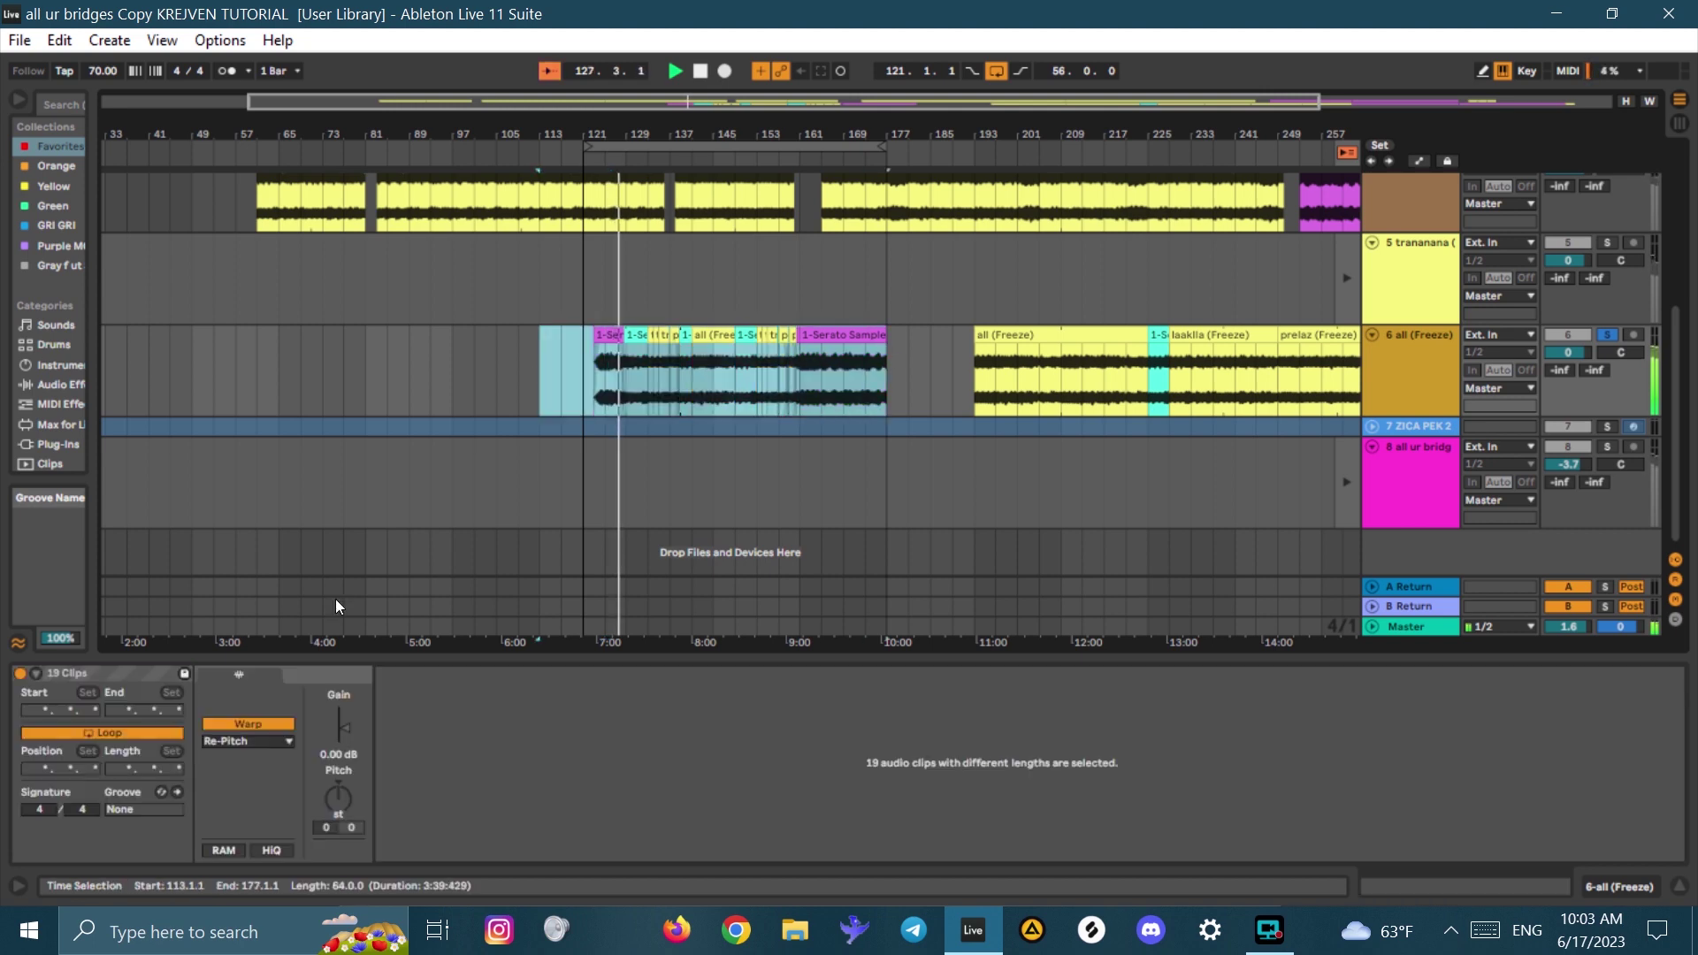
- Set the song tempo to 74 BPM and save the set
click(79, 68)
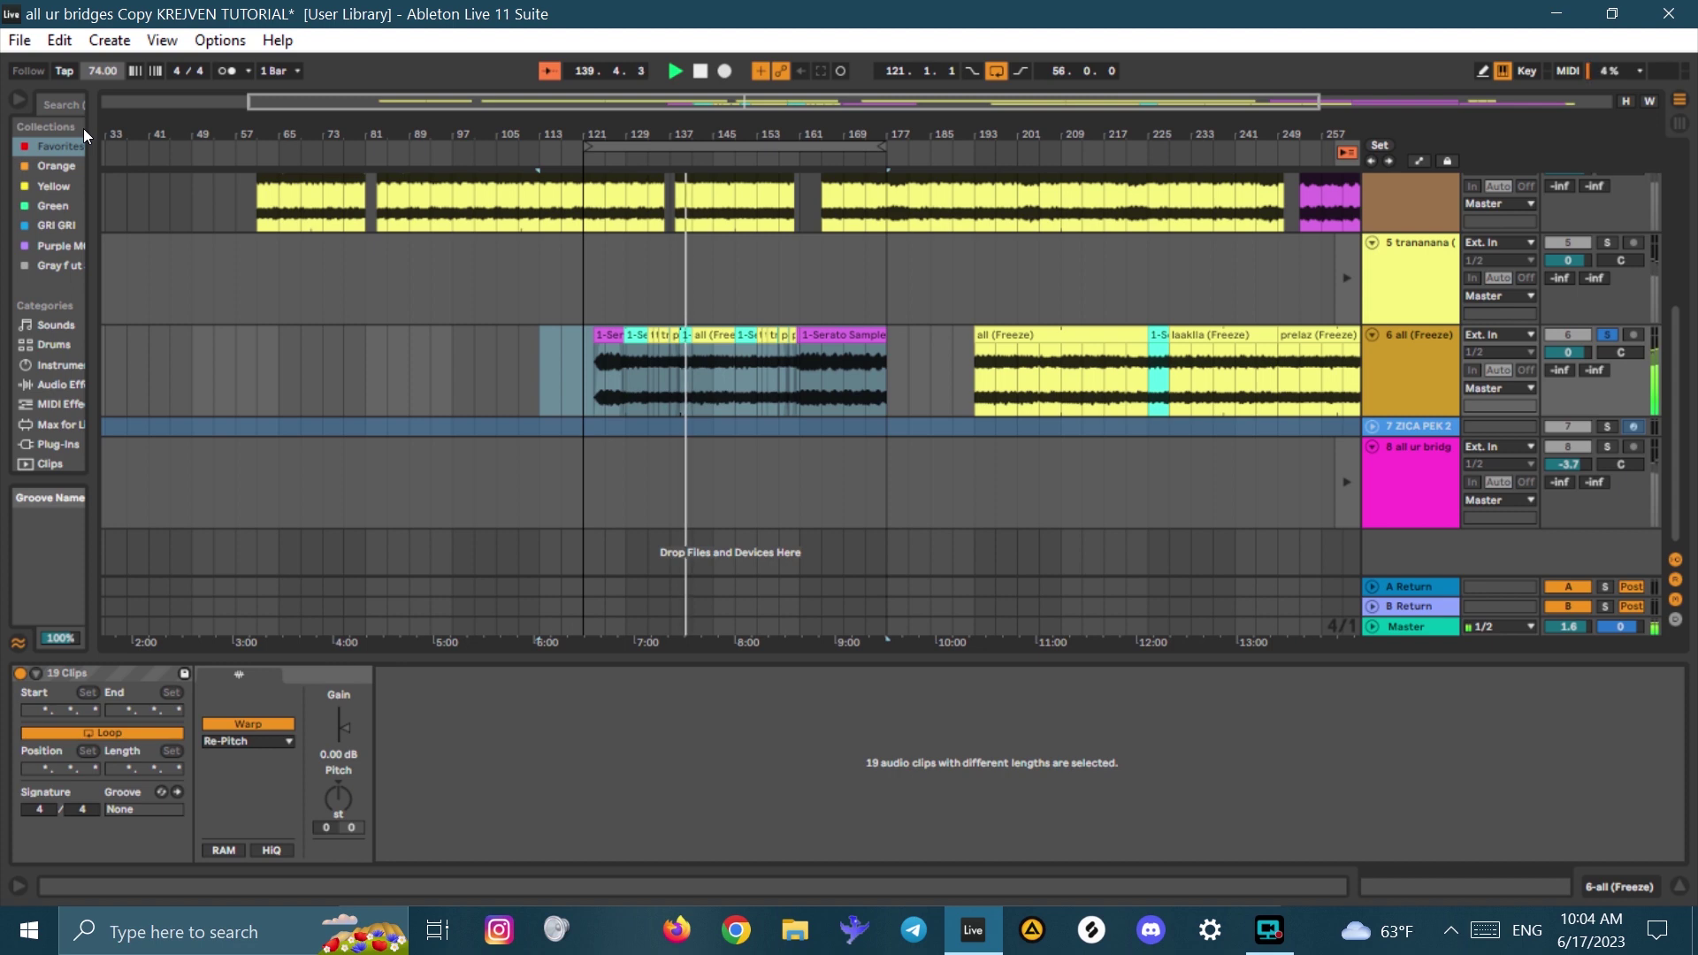
key(ctrl+s)
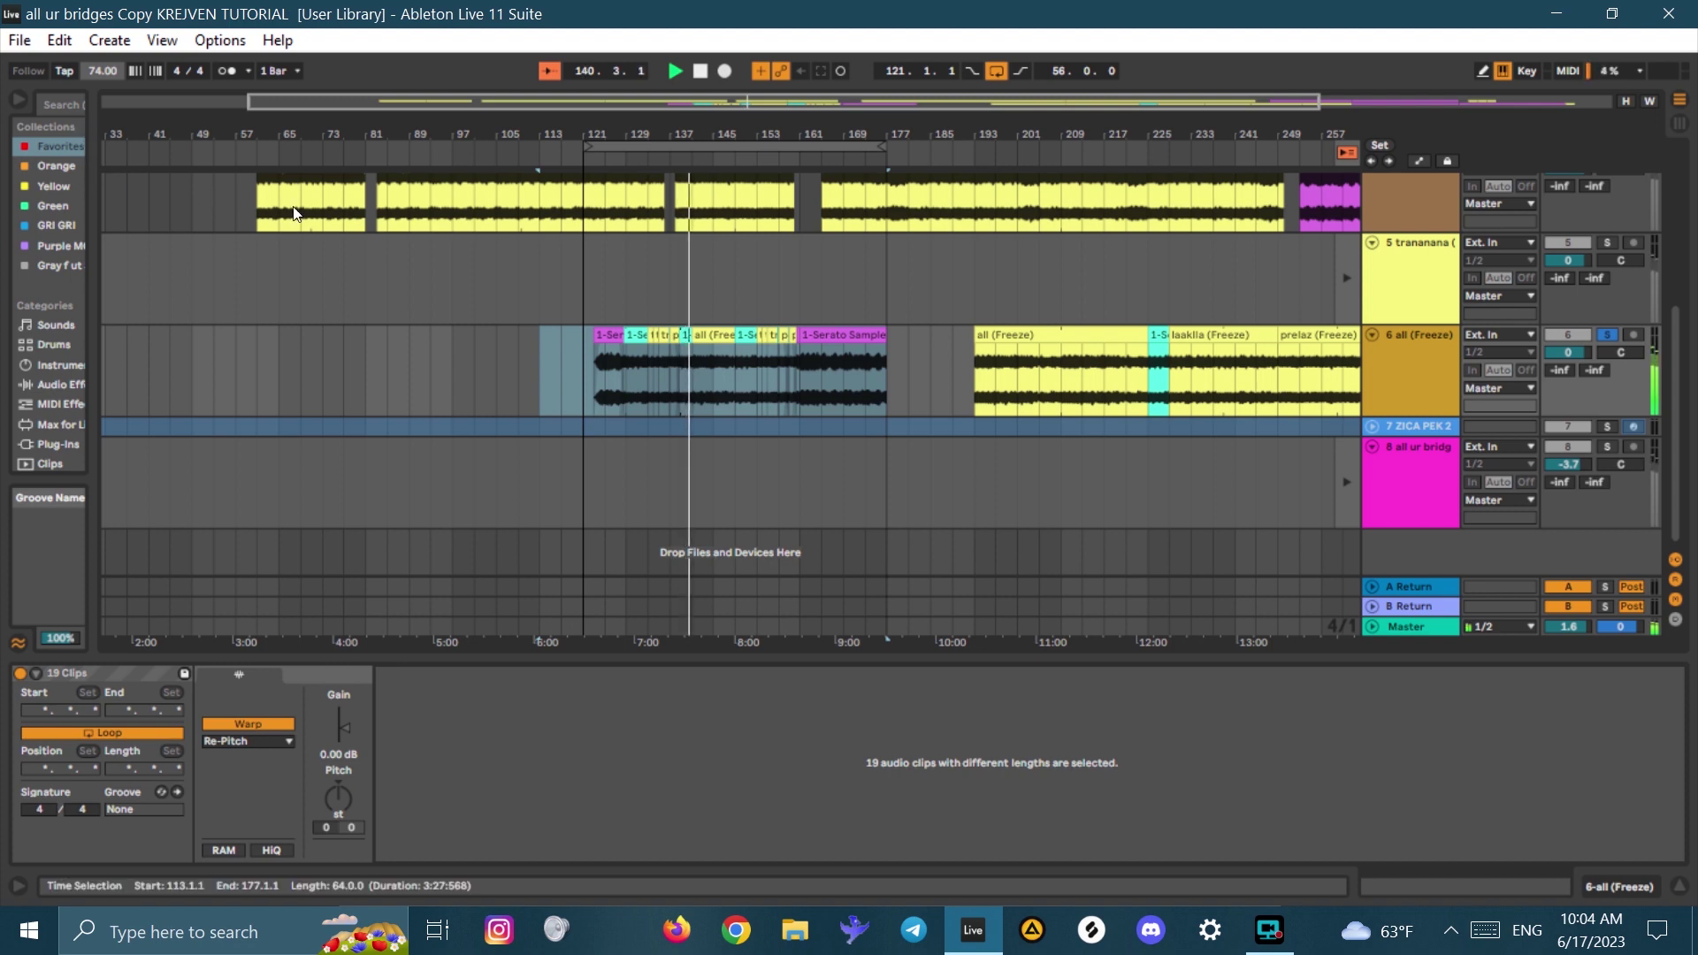
- Zoom in on track 6's arranged clips and open the "all (Freeze)" clip that starts at bar 141
key(plus)
key(plus)
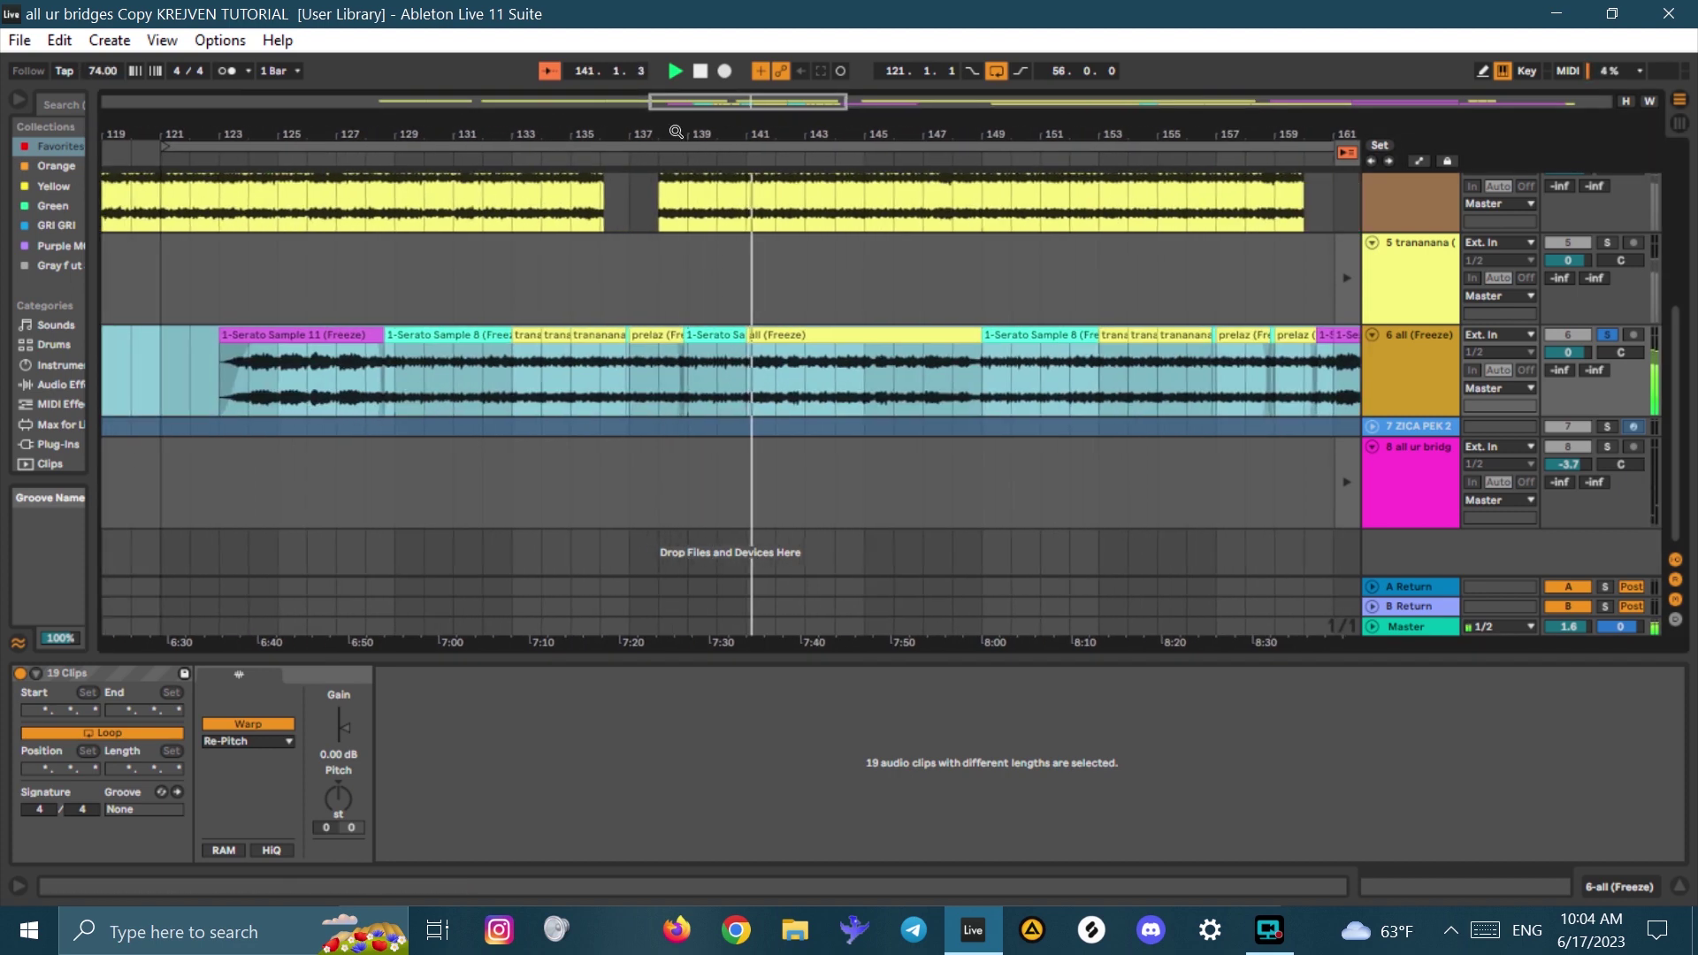
key(minus)
key(minus)
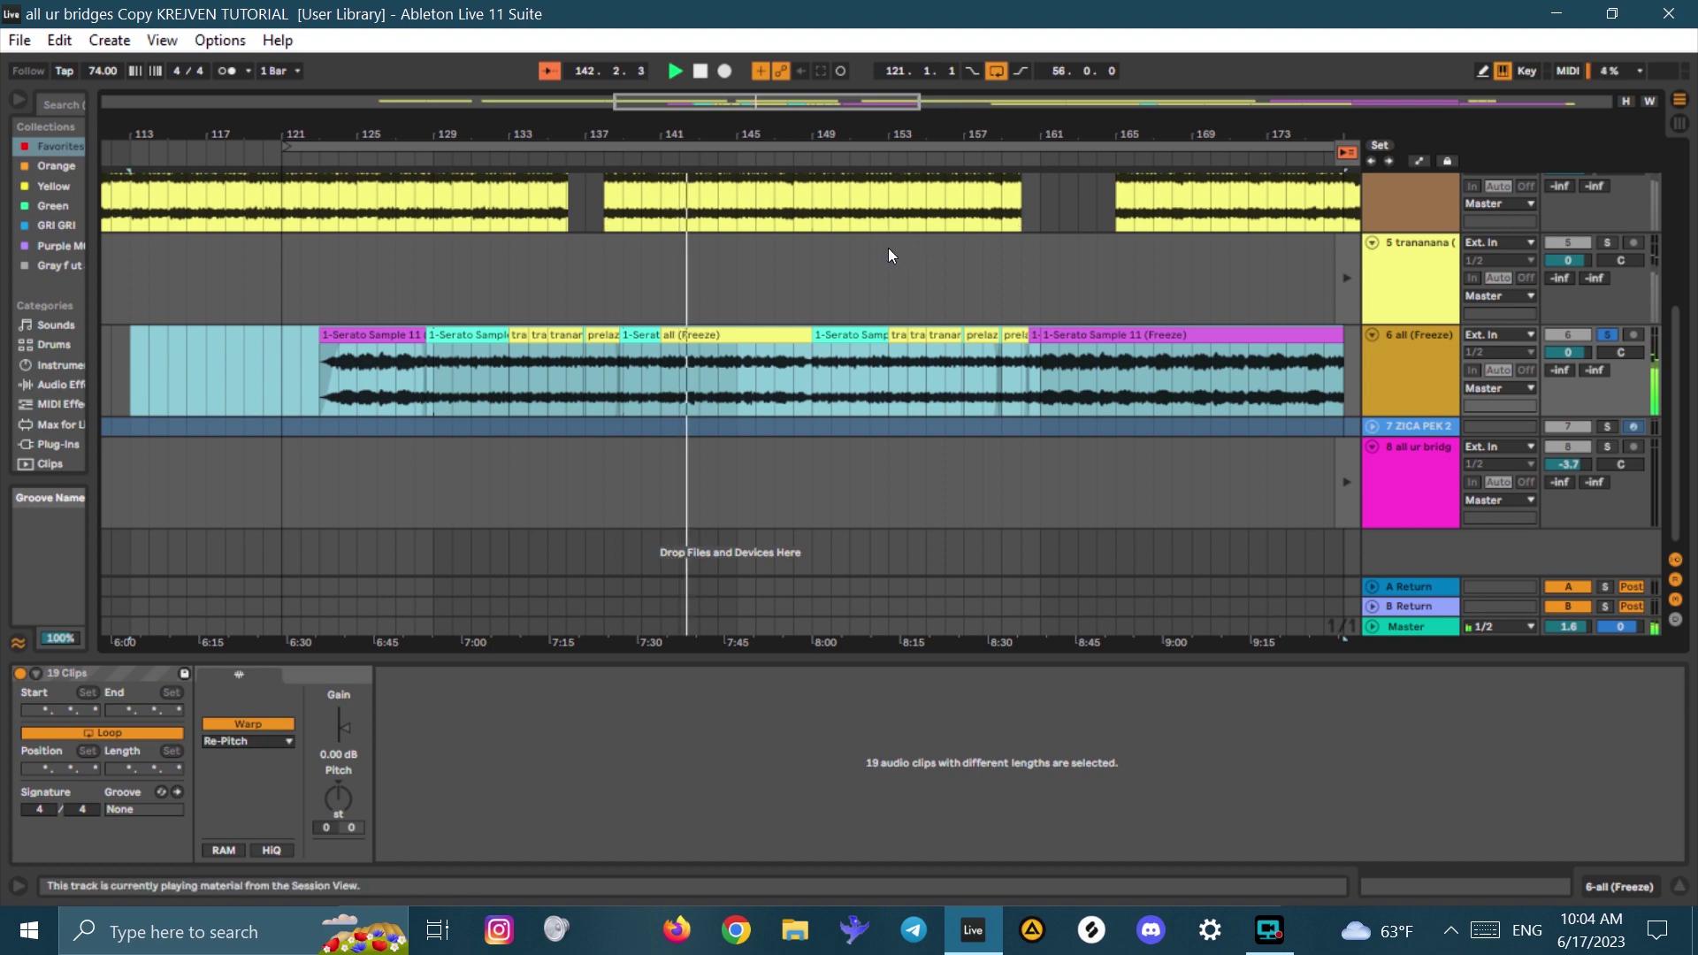
click(758, 336)
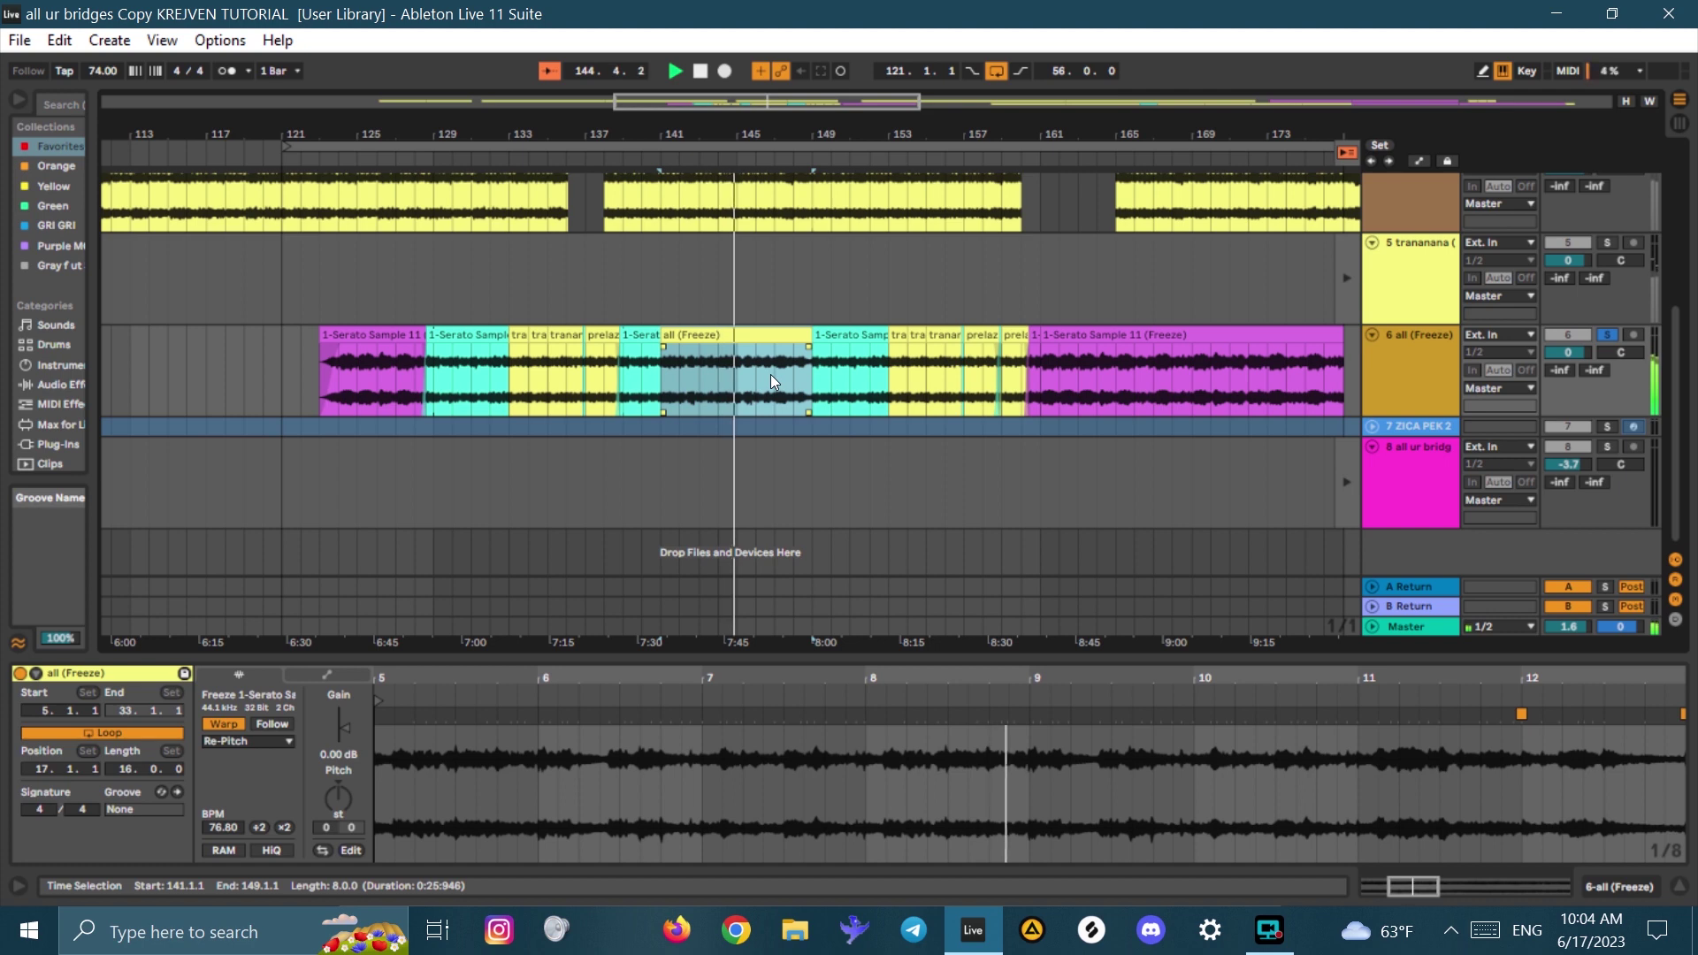
- Play track 6's "all (Freeze)" clip from bar 147, and replay it from a one-bar selection starting at bar 145
click(771, 378)
key(space)
key(space)
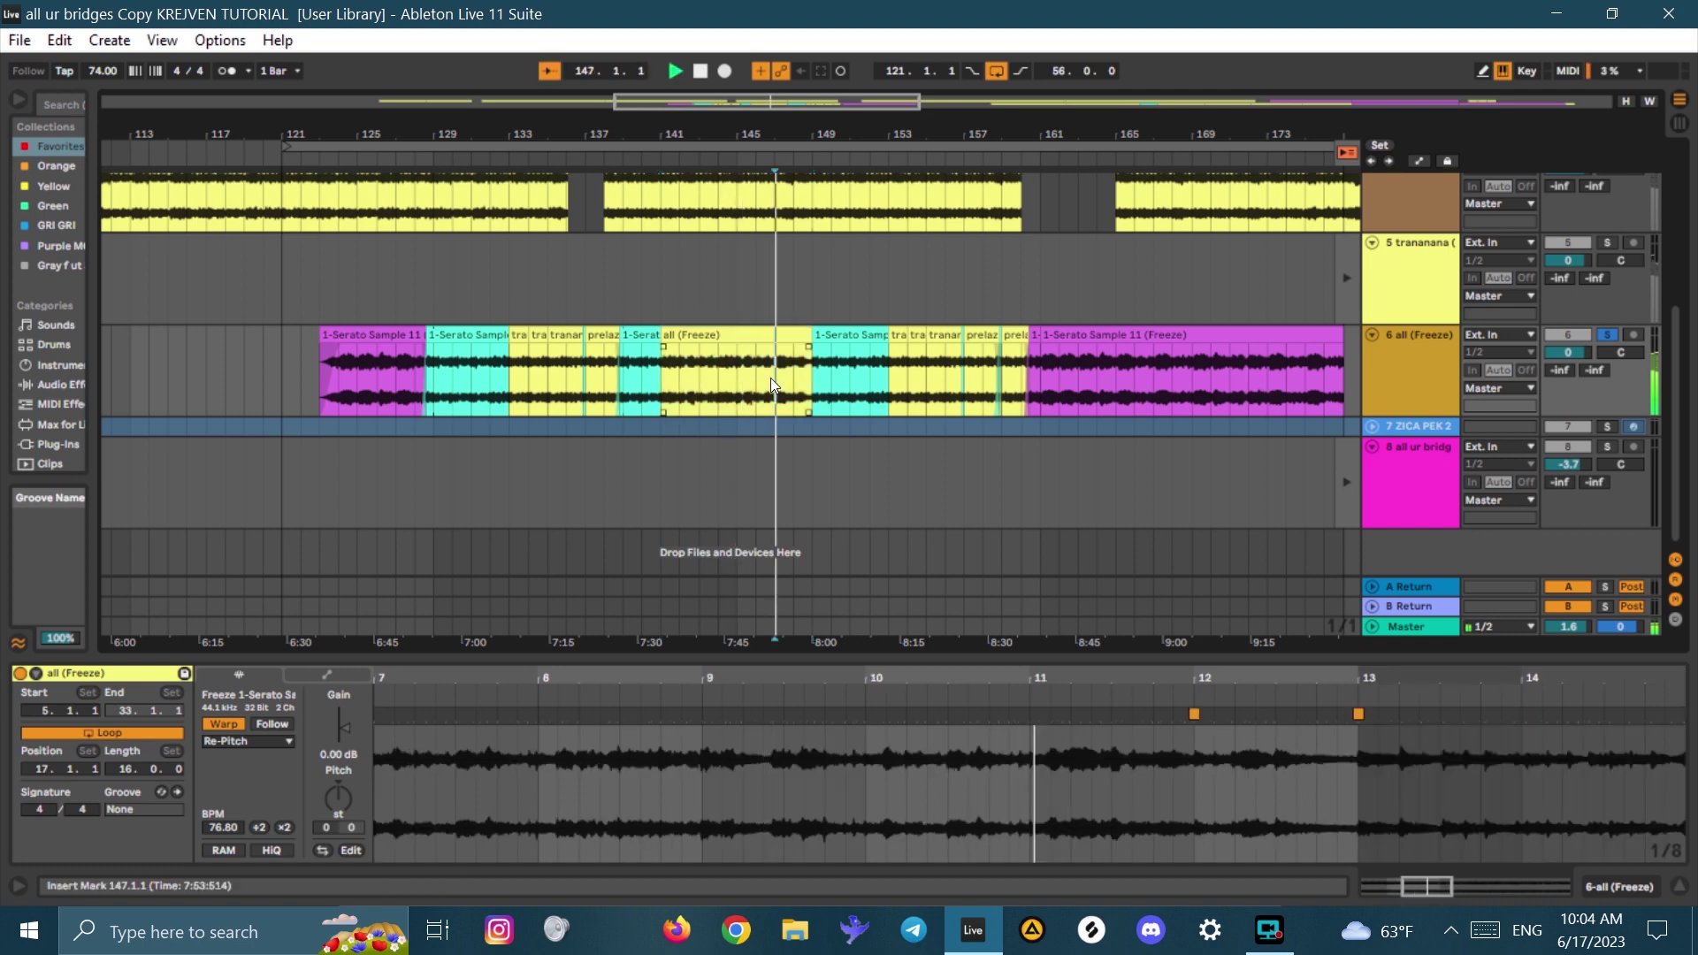
drag(754, 377, 742, 375)
key(space)
key(space)
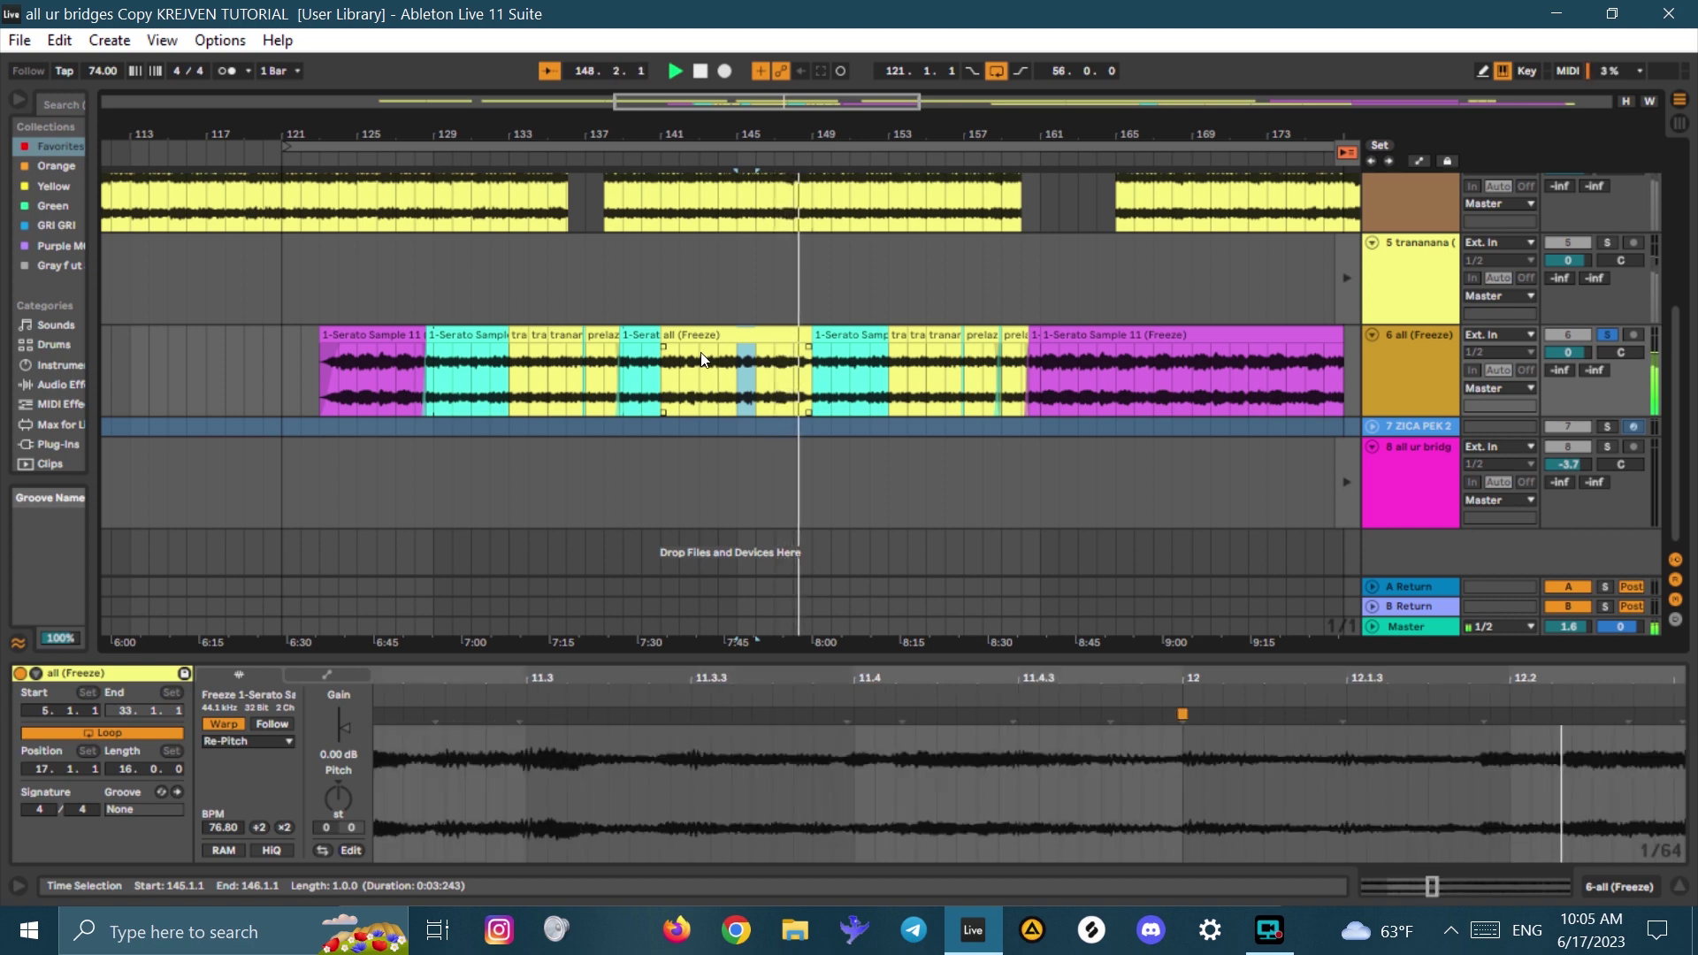
- Stop playback, and audition track 6's last "1-Serato Sample 11 (Freeze)" clip from bar 167 and the separate "all (Freeze)" clip from bar 193
mouse_move(814, 136)
mouse_down()
mouse_move(814, 347)
mouse_move(814, 17)
mouse_move(810, 124)
mouse_up()
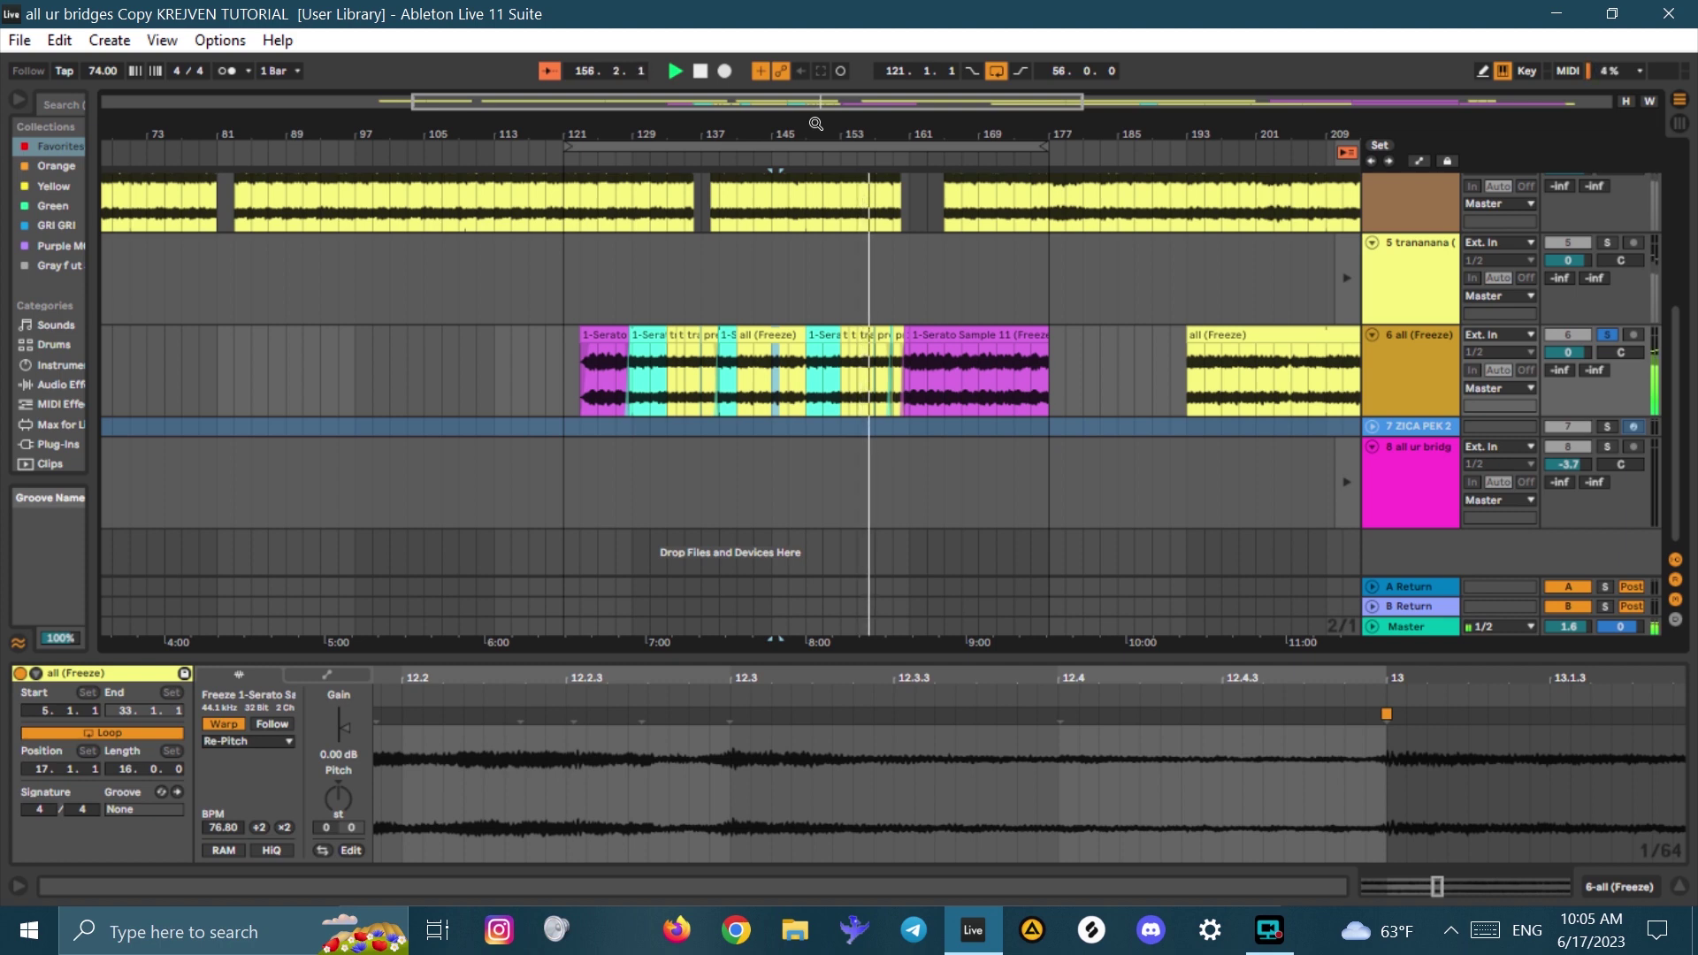
key(space)
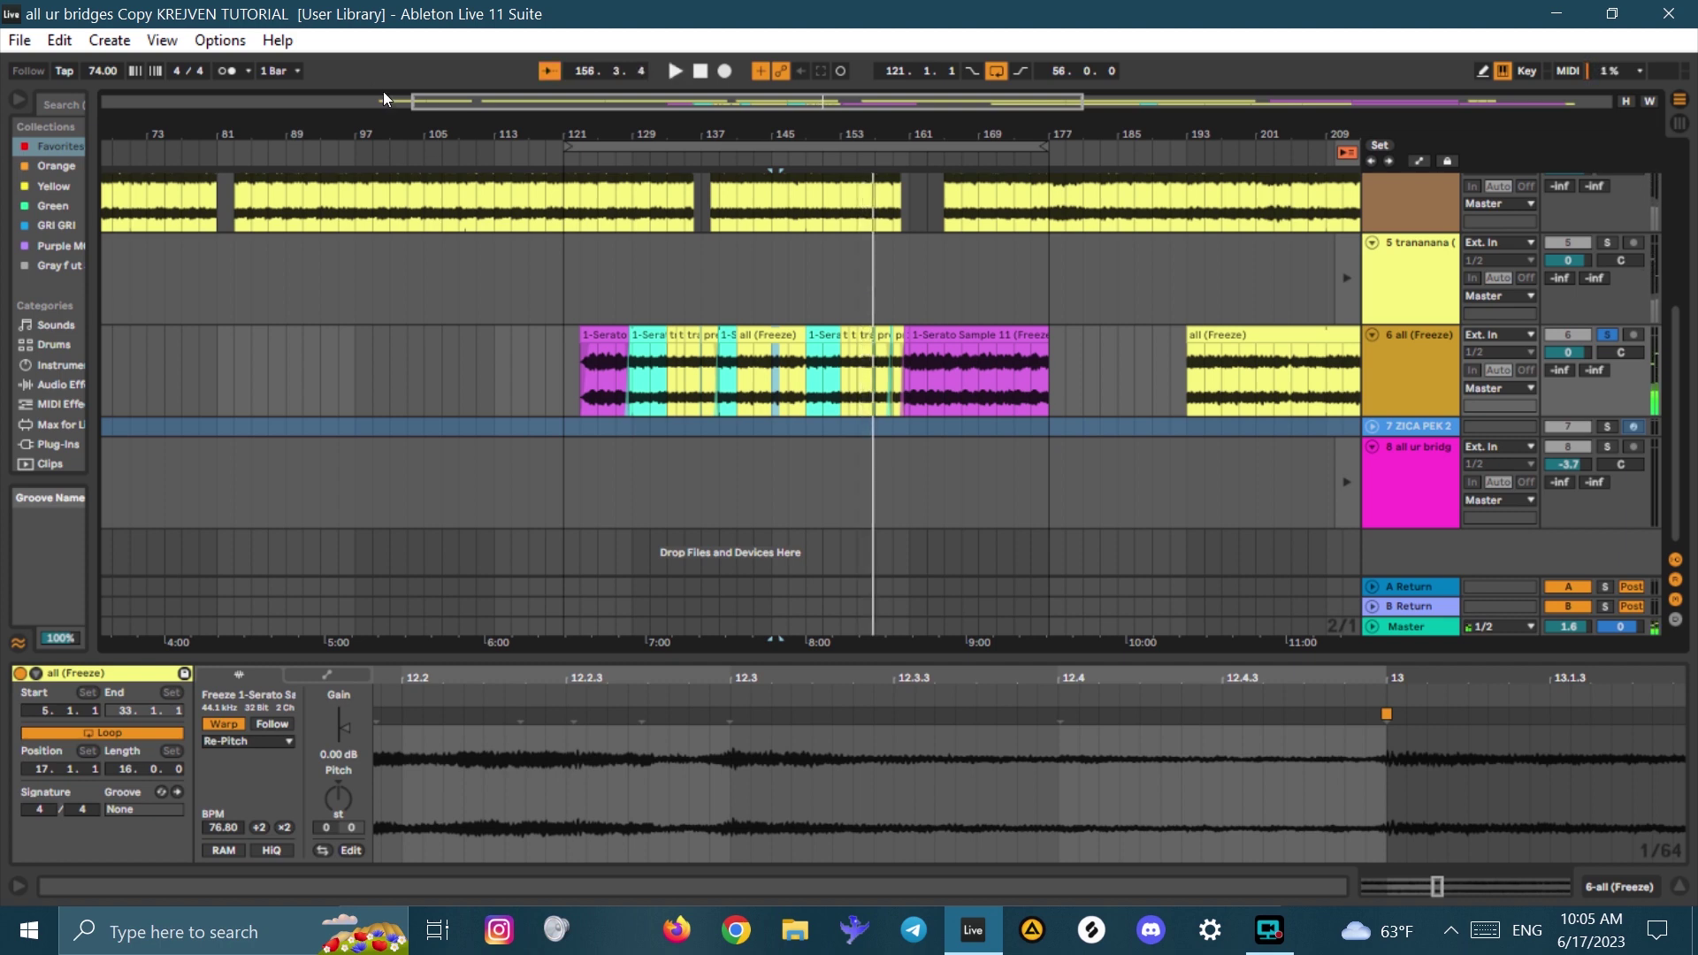
click(962, 365)
key(space)
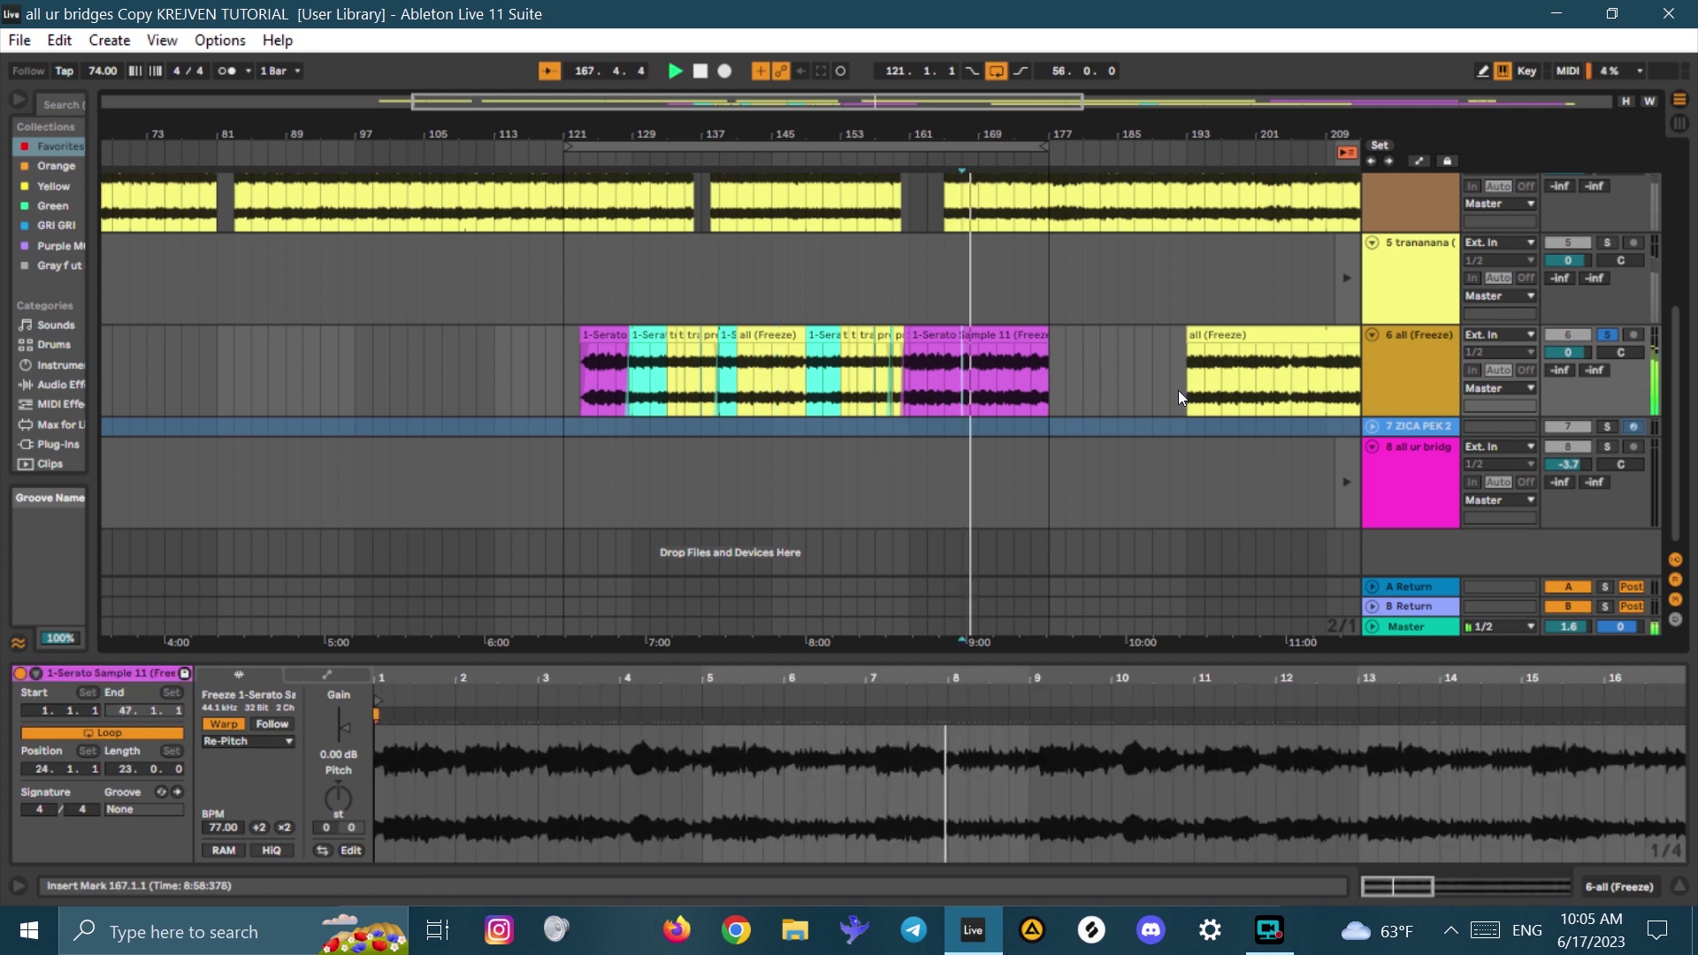
click(1185, 367)
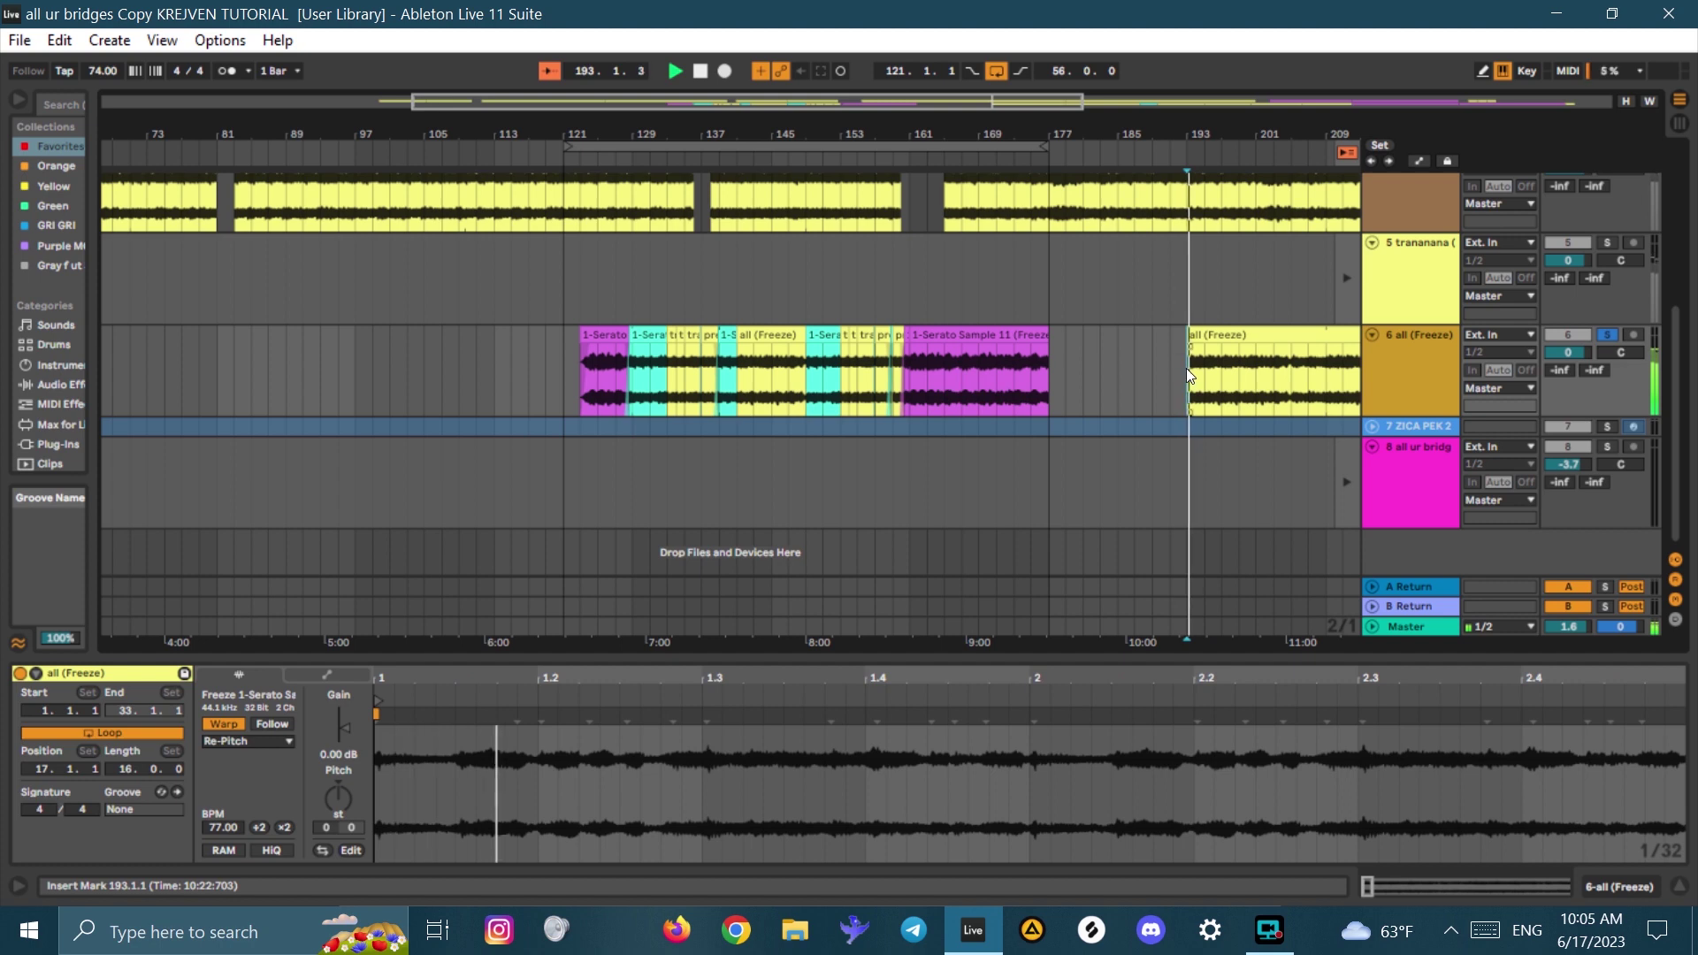